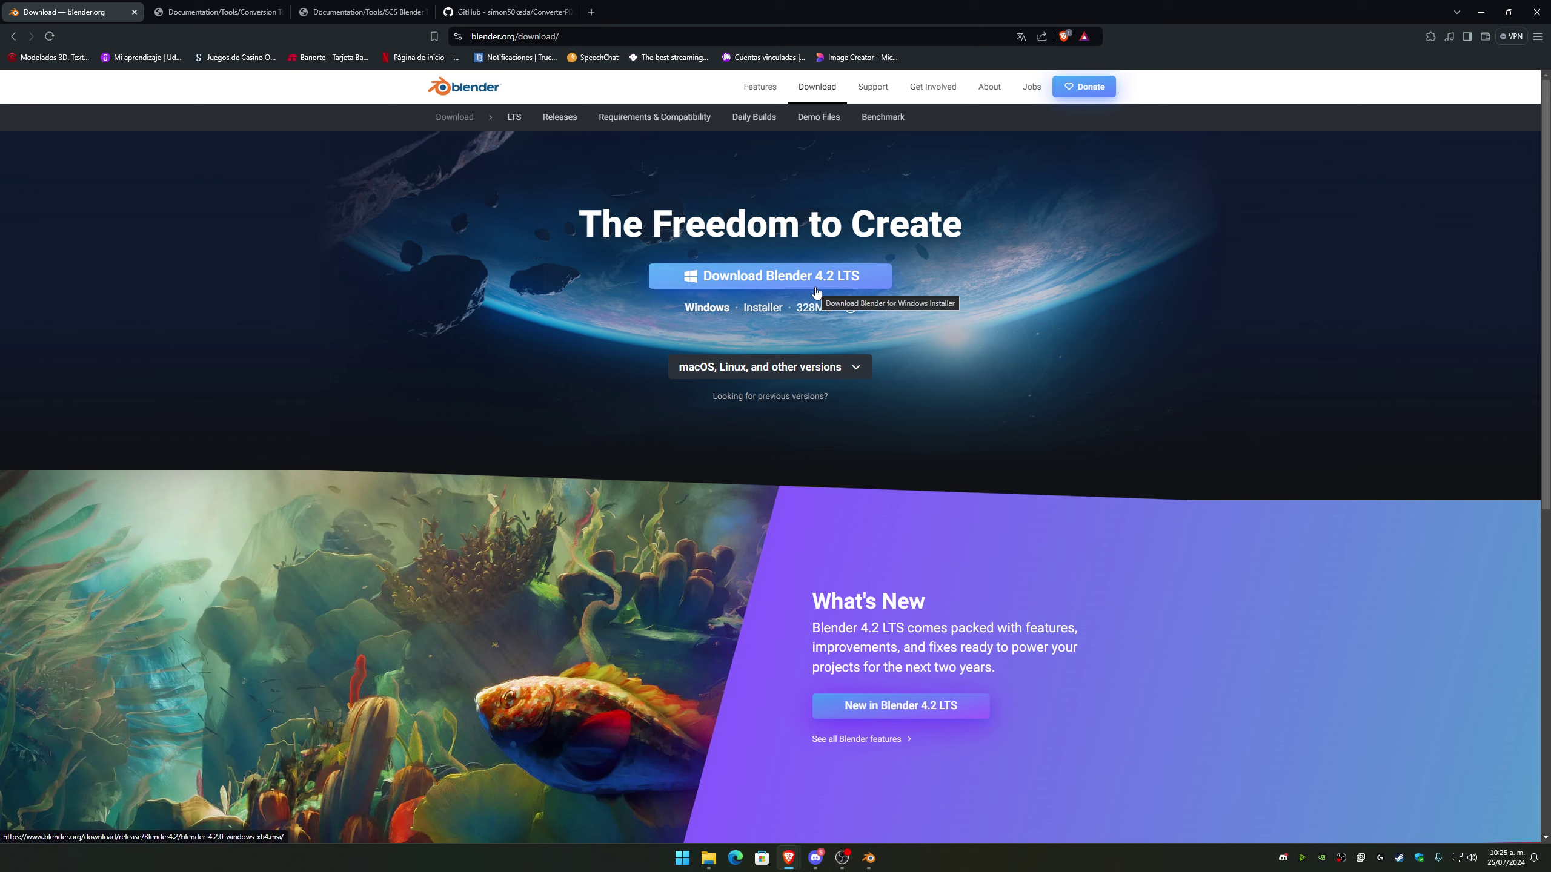
# Go through blender.org's previous-versions archive to the Blender3.6/ release file index.
pyautogui.click(795, 397)
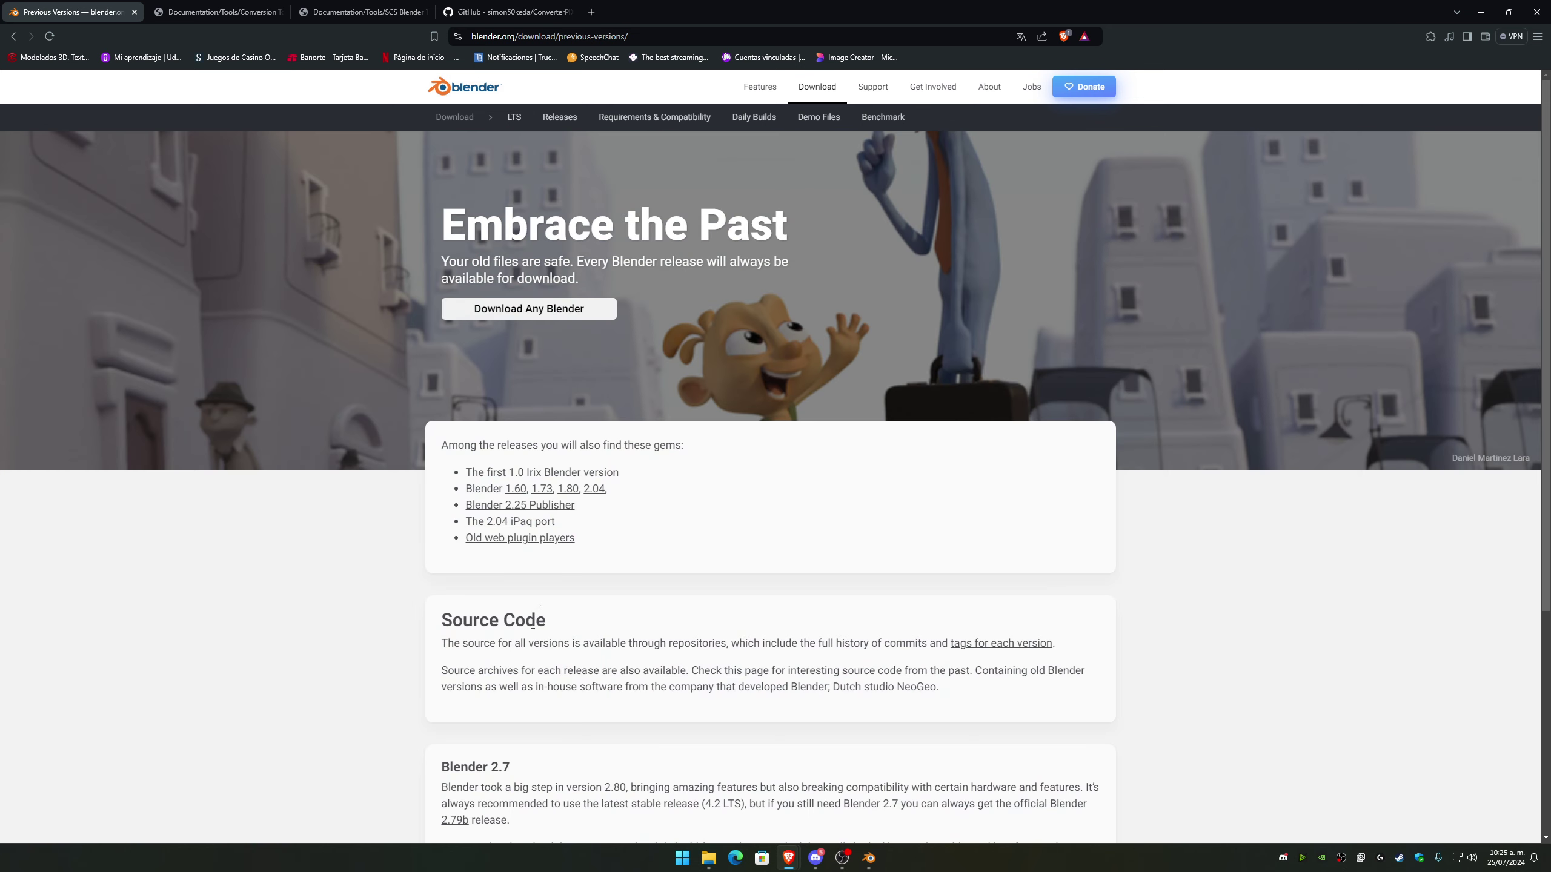
pyautogui.click(537, 318)
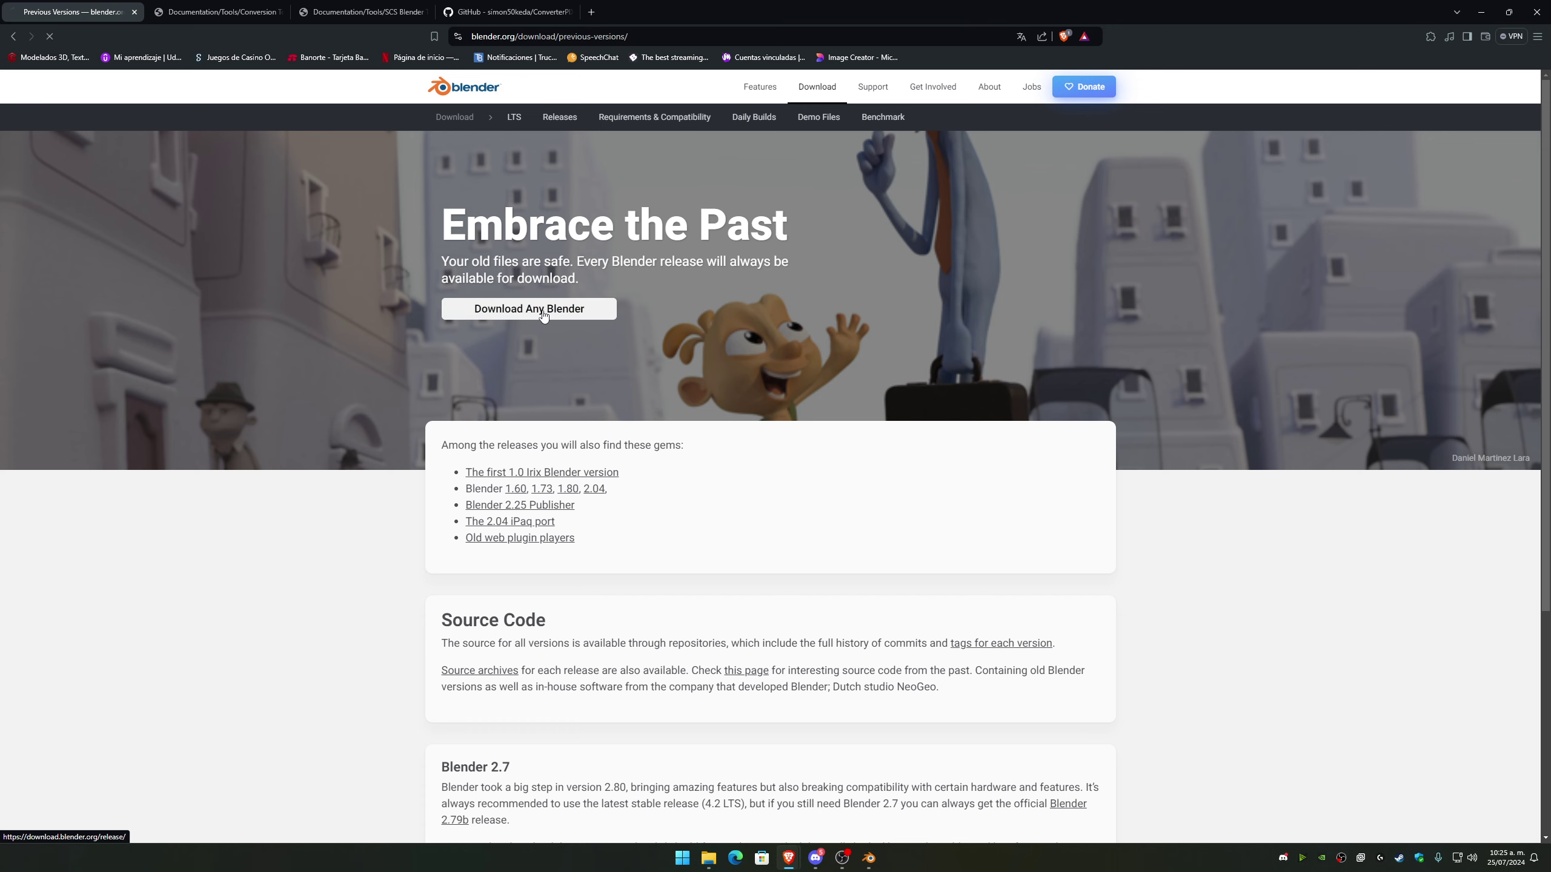
pyautogui.scroll(-3, 207, 505)
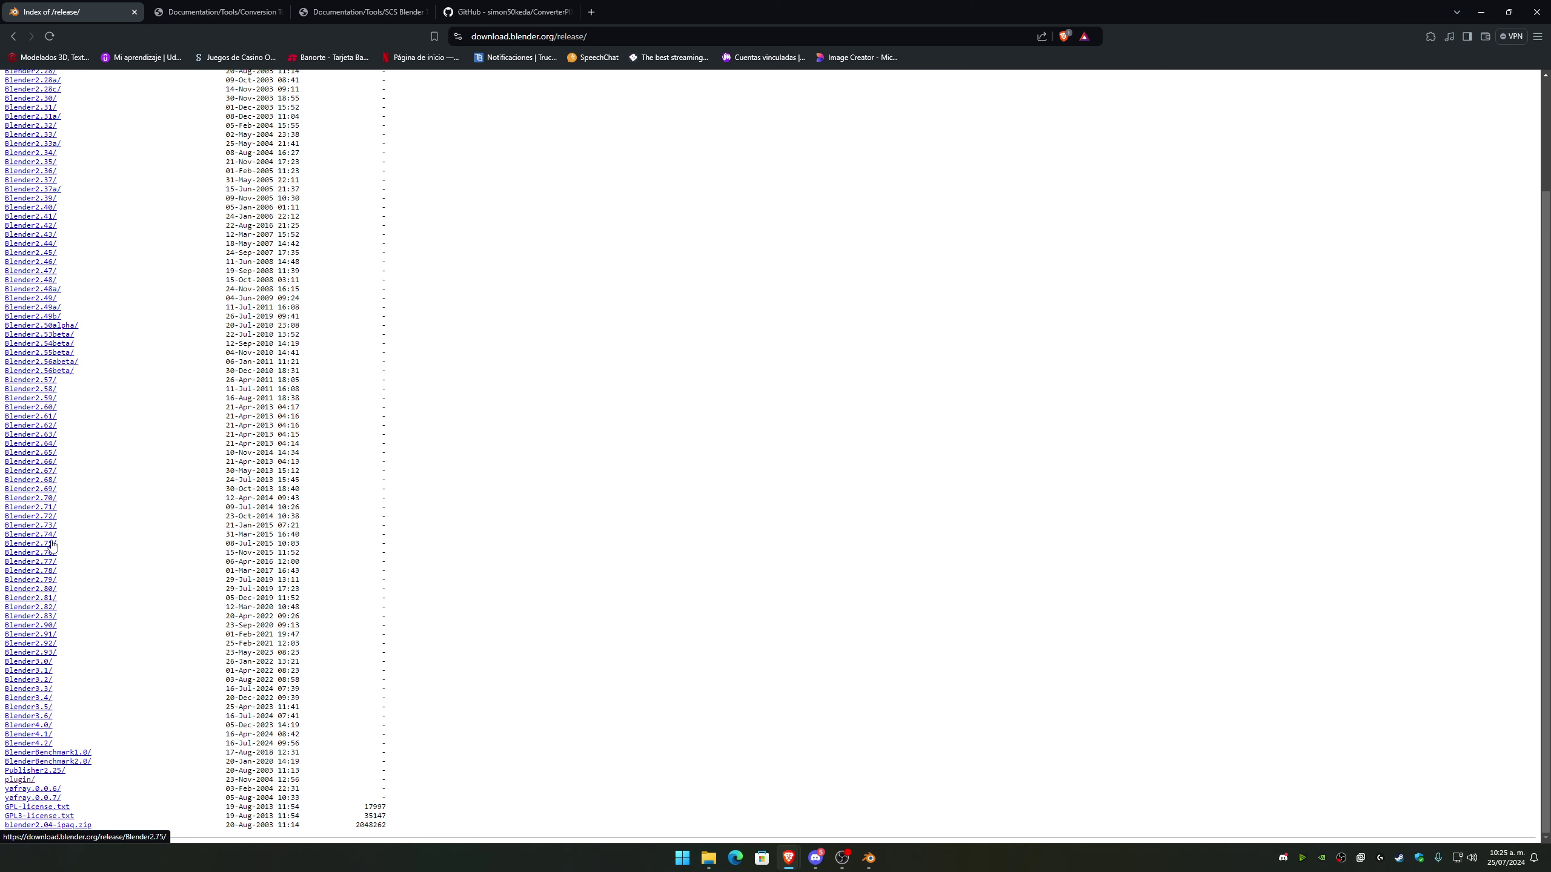
pyautogui.click(40, 717)
pyautogui.scroll(-4, 40, 718)
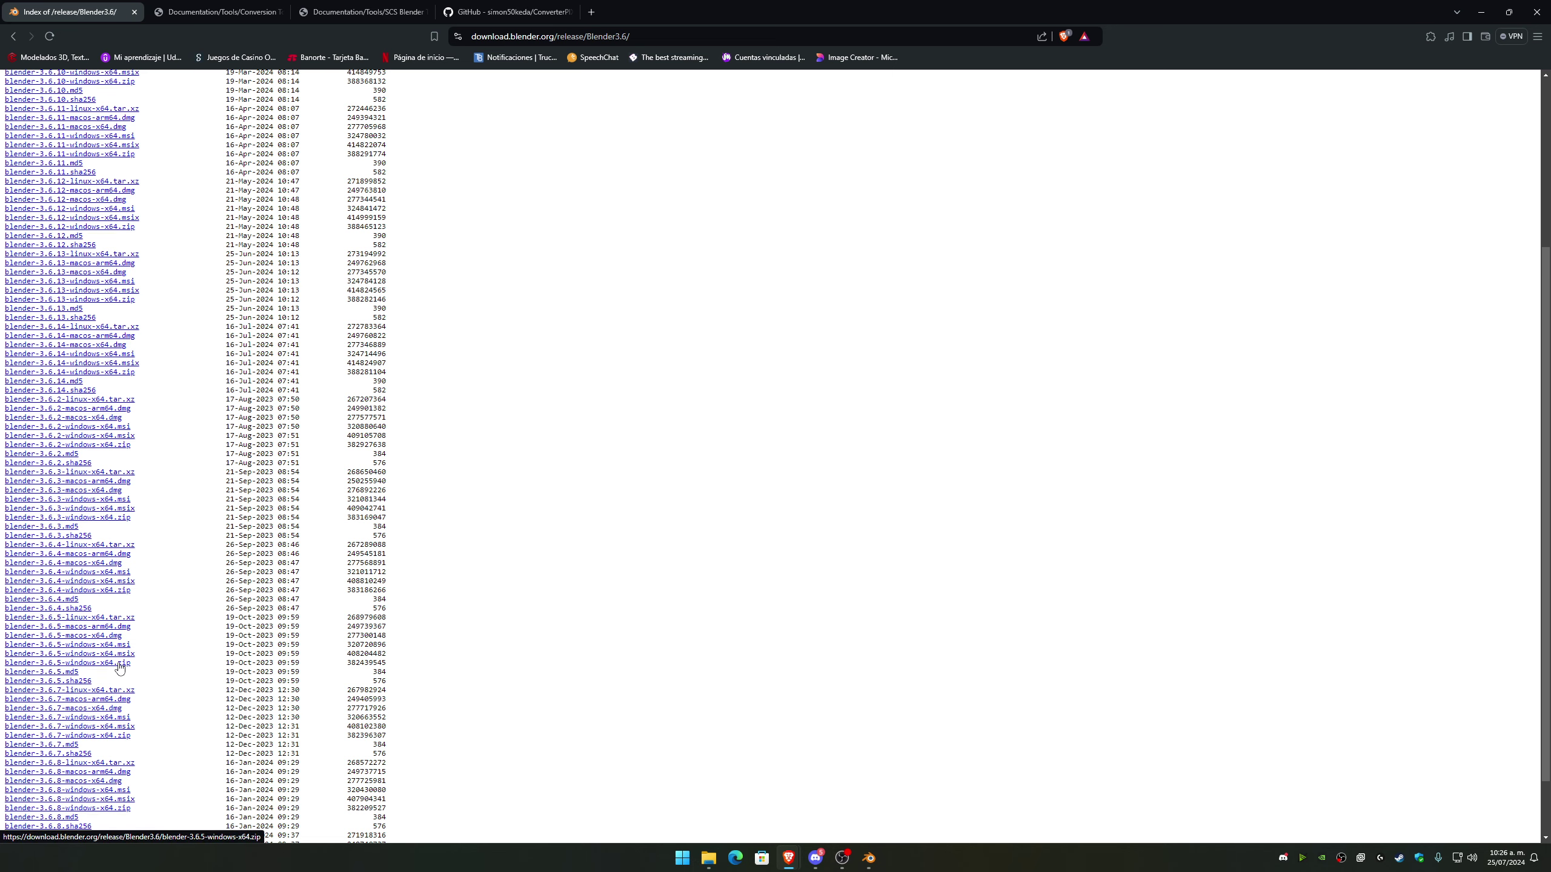
pyautogui.click(1509, 11)
pyautogui.click(1368, 171)
# Review the Conversion Tools and SCS Blender Tools download tabs, ending on the ConverterPIXWrapper GitHub page.
pyautogui.click(214, 11)
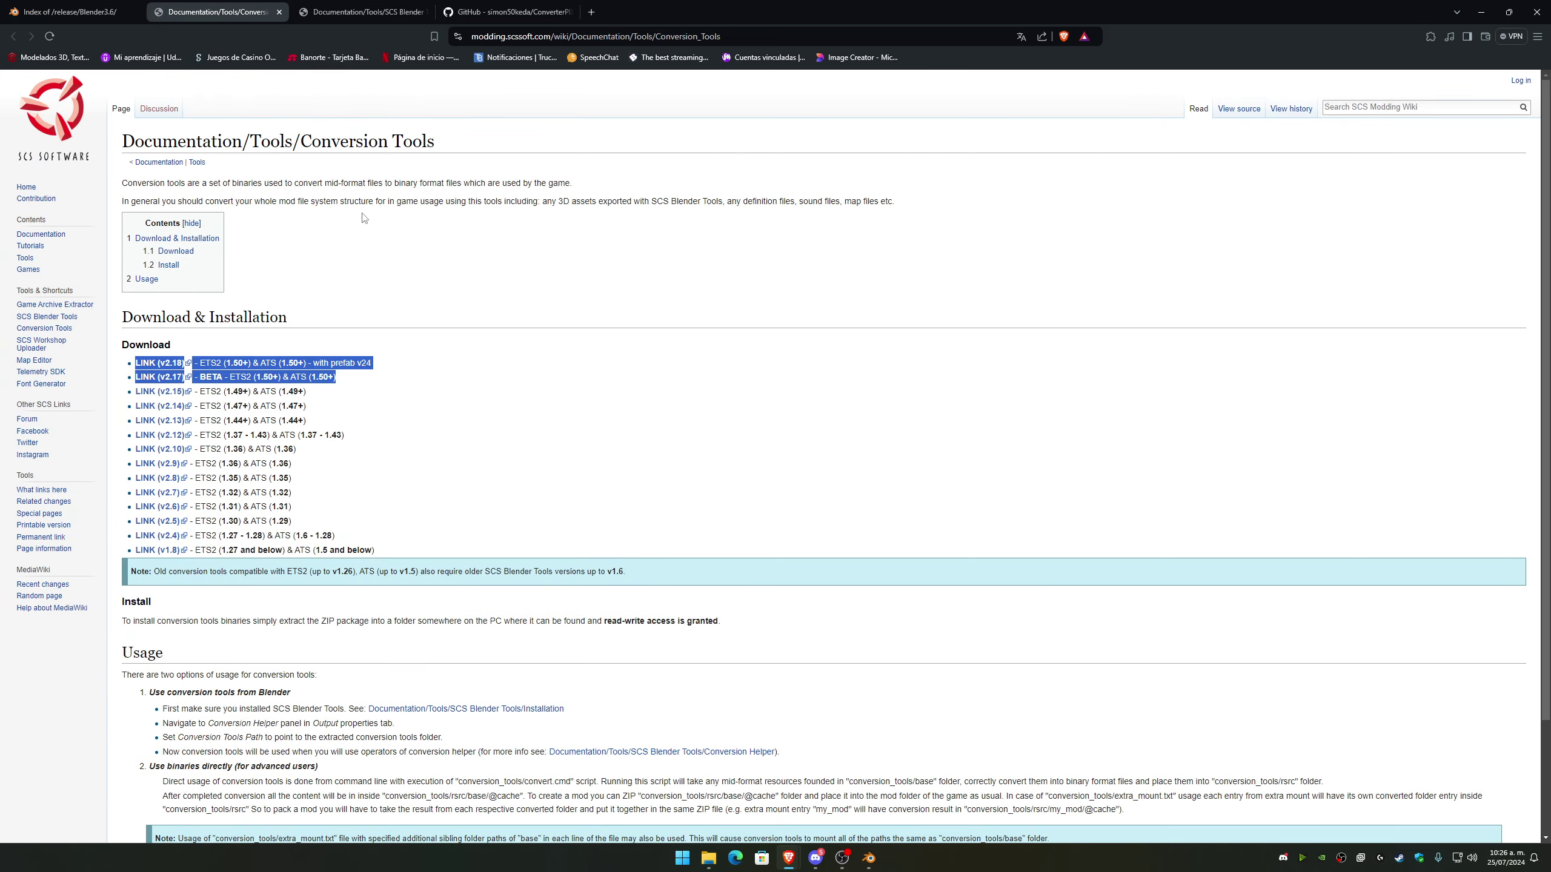
pyautogui.click(362, 12)
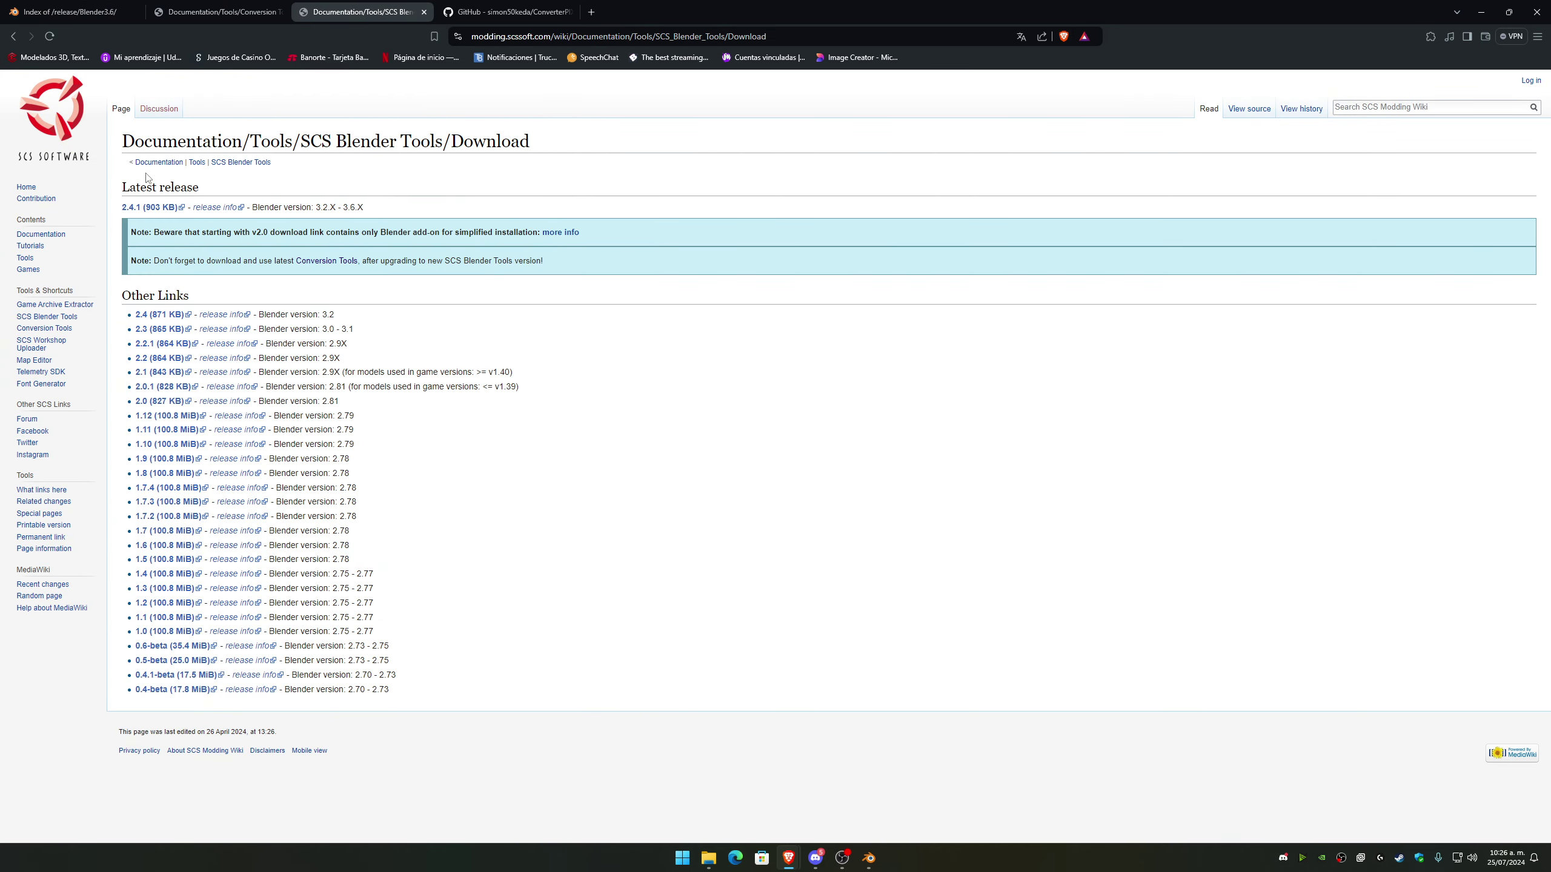
pyautogui.click(70, 9)
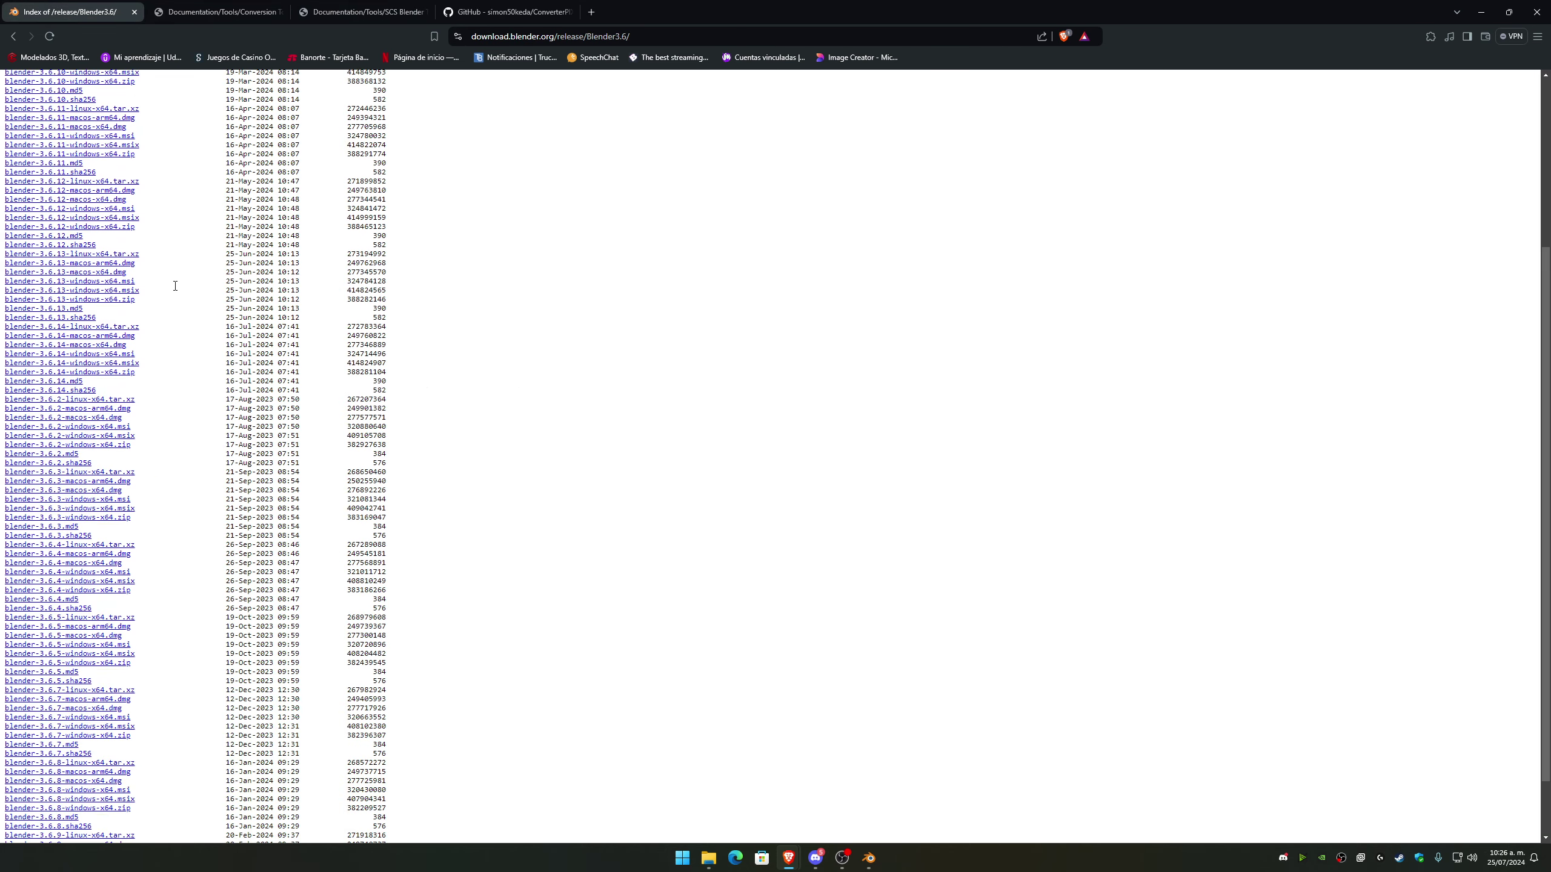
pyautogui.scroll(1, 175, 286)
pyautogui.click(507, 12)
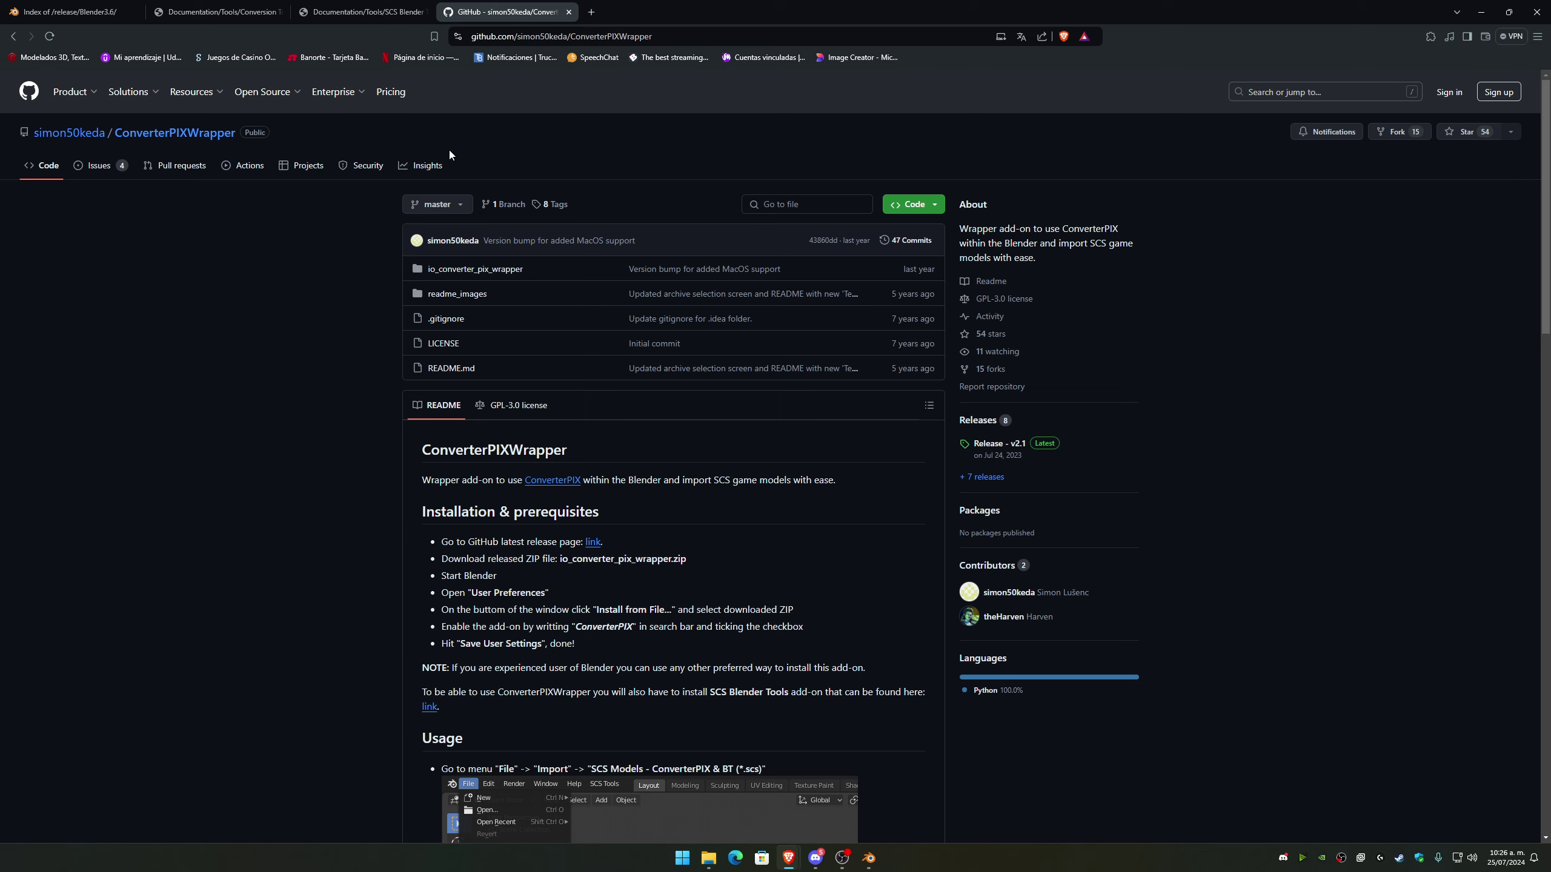
# Minimize the browser to reveal Blender's empty scene with the SCS Tools add-on.
pyautogui.click(1490, 13)
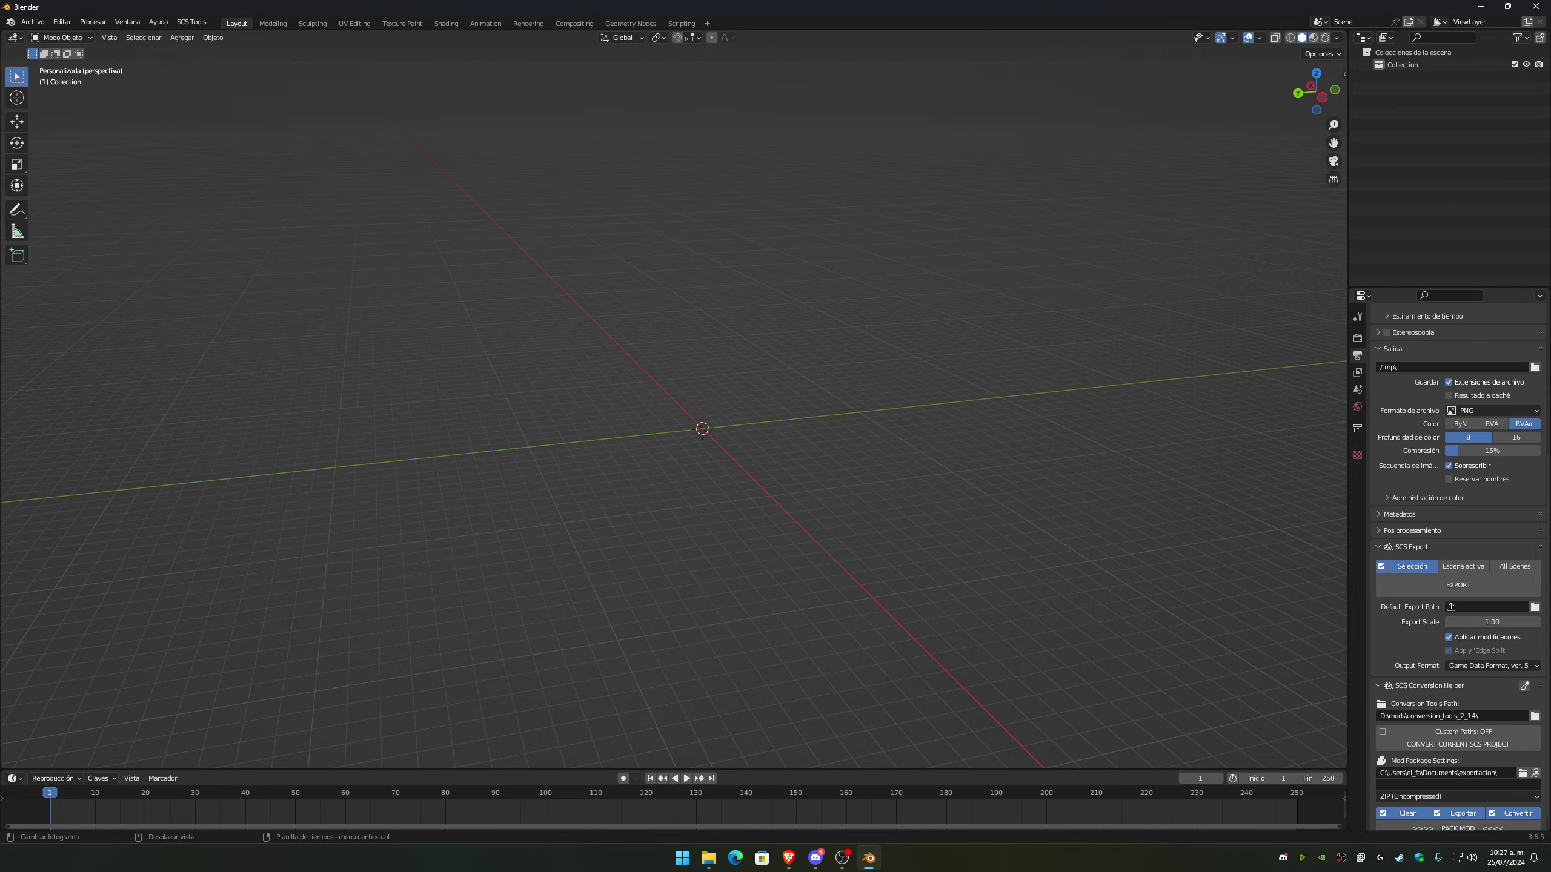
# Close Blender and search the Start menu for 'blender' to find Blender 3.6.
pyautogui.click(1535, 6)
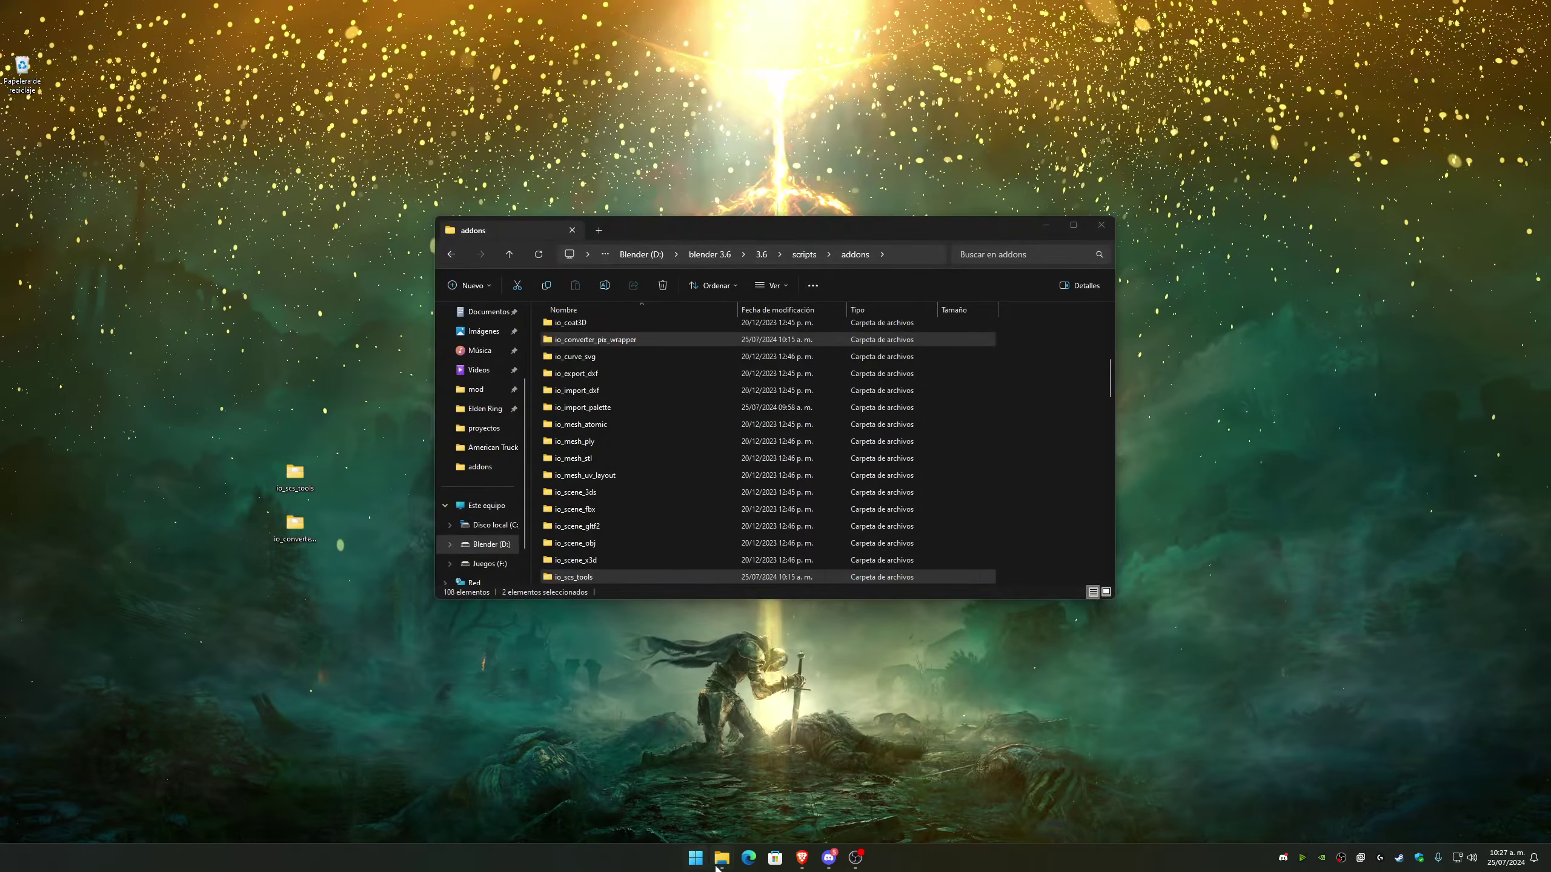
pyautogui.click(698, 862)
pyautogui.write('blender')
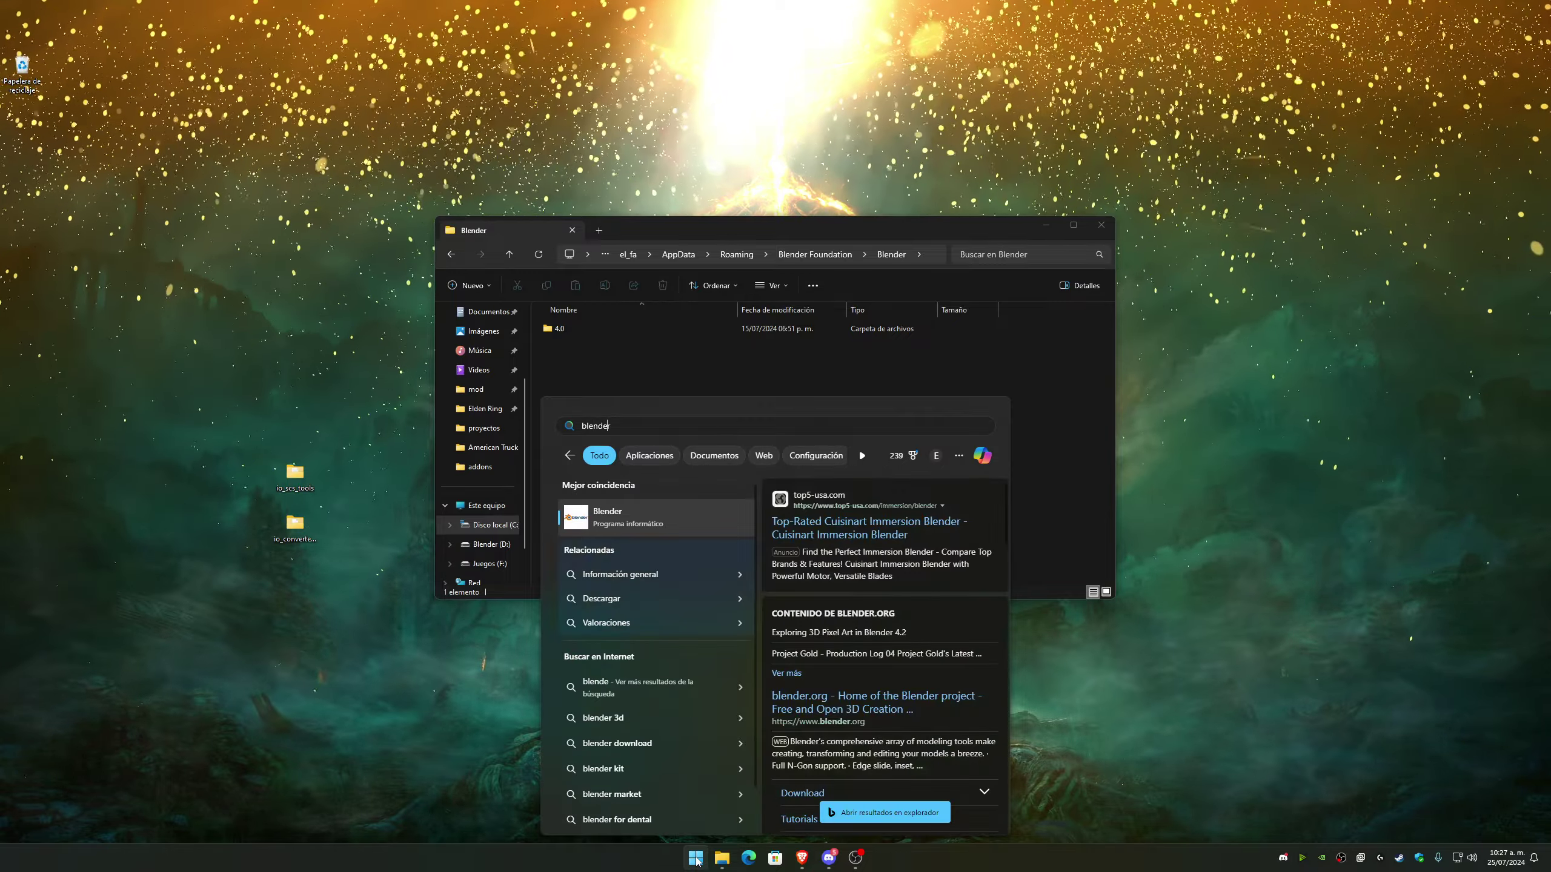
pyautogui.press('BackSpace')
pyautogui.press('BackSpace')
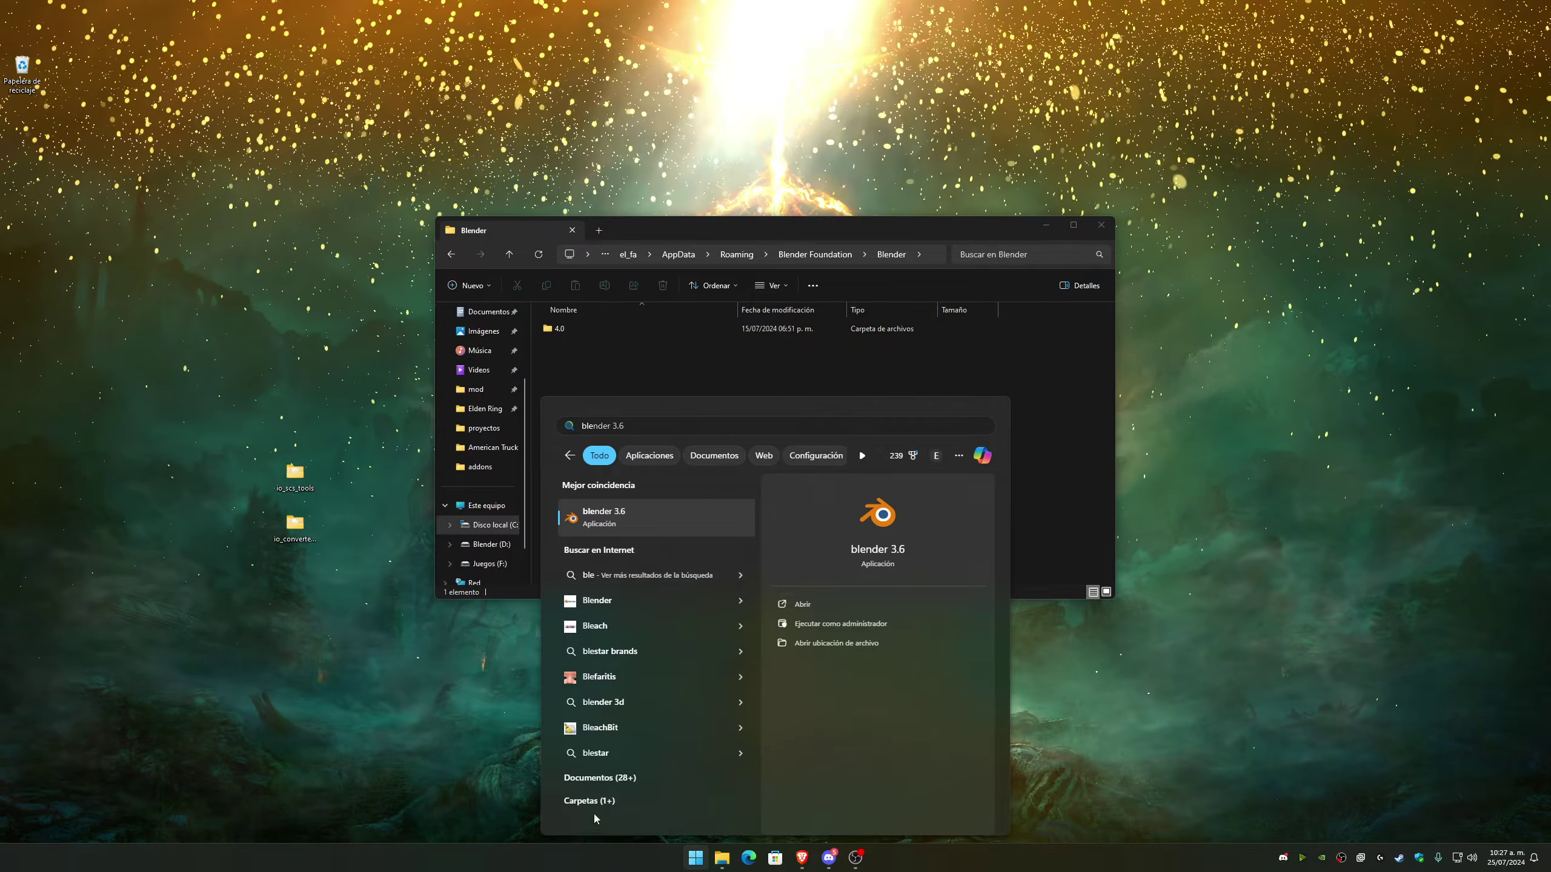
# Launch Blender 3.6 and set its interface language to Español in quick setup.
pyautogui.click(838, 623)
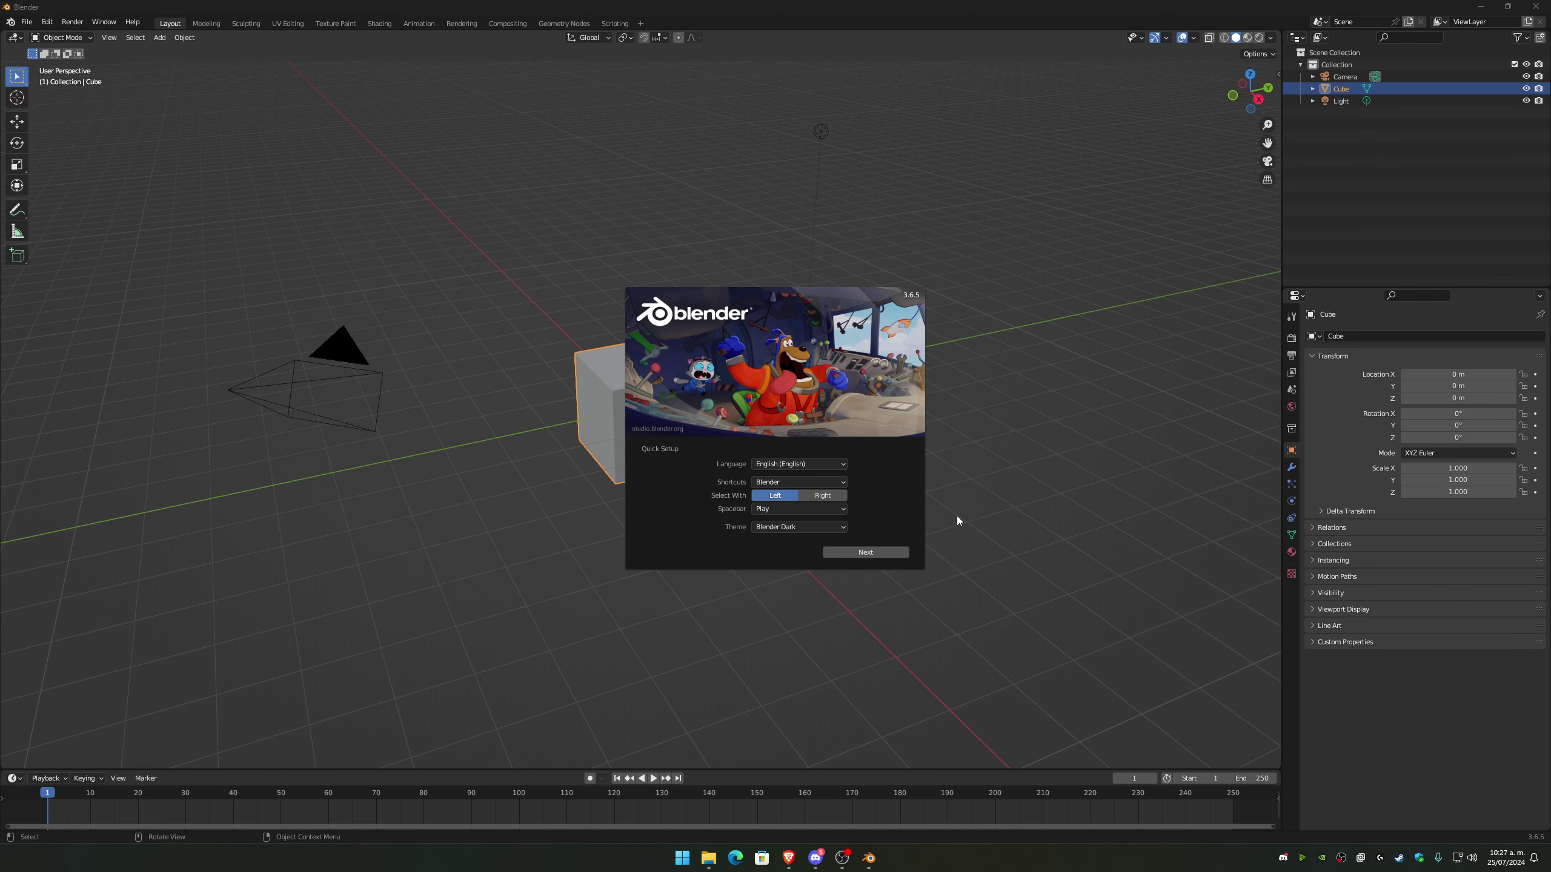
pyautogui.click(807, 466)
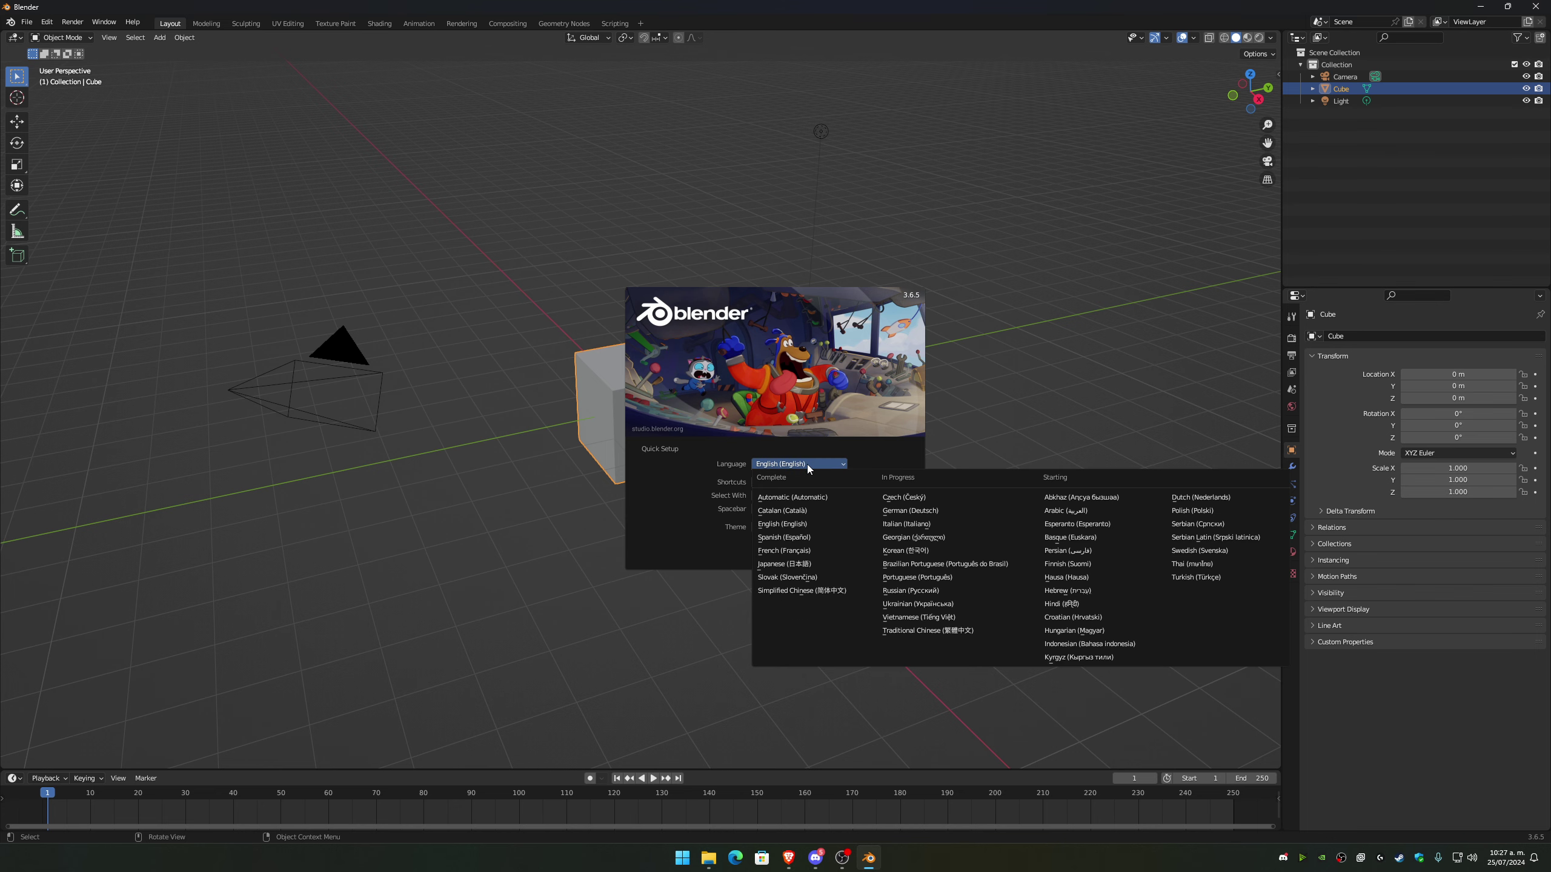
pyautogui.click(789, 539)
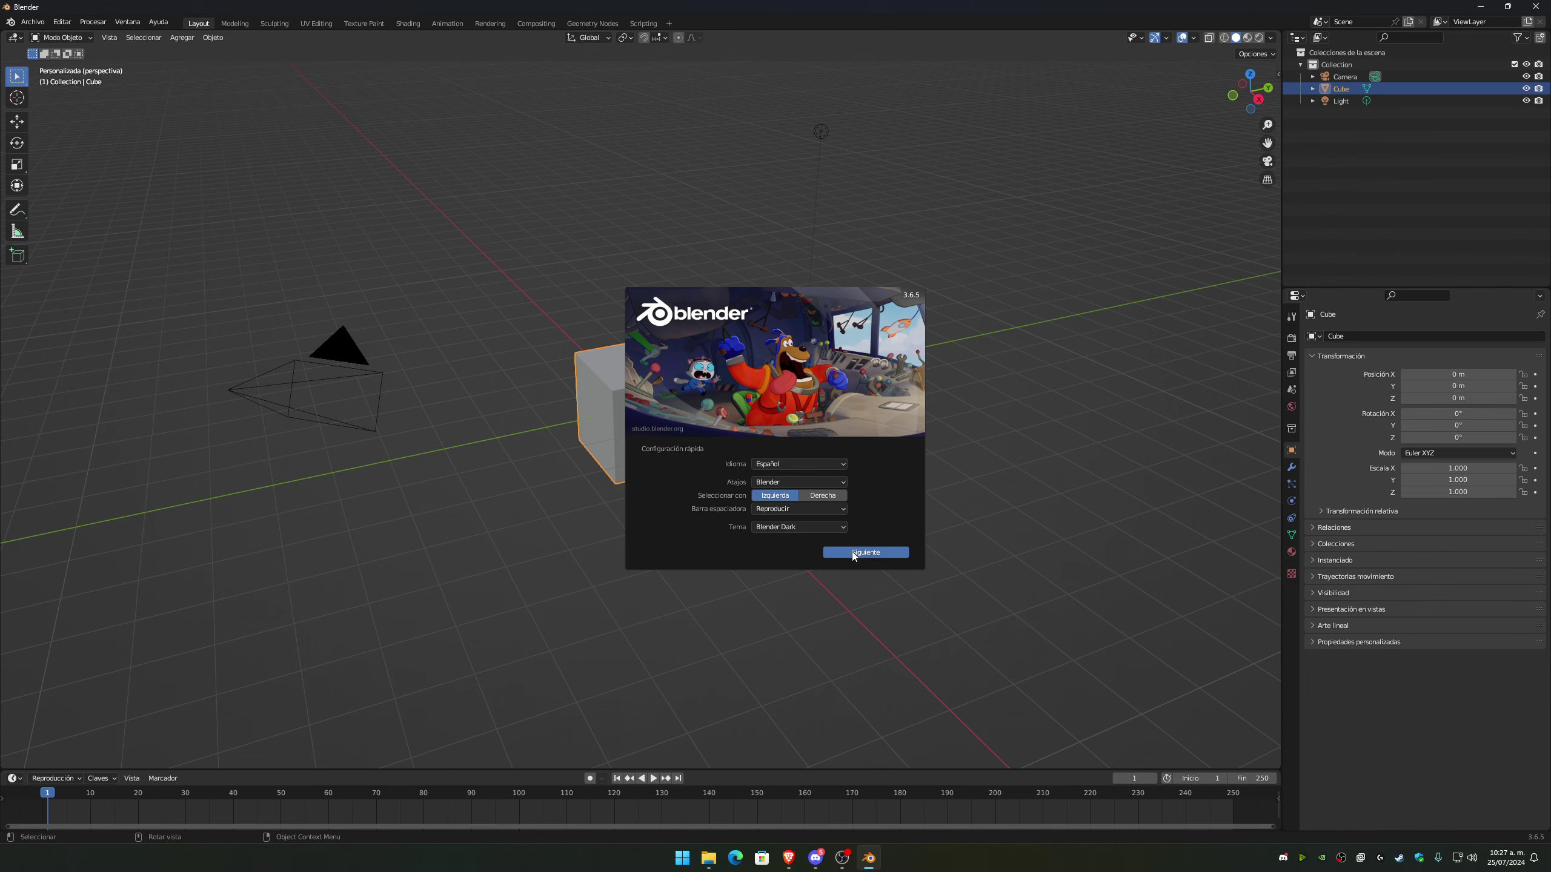
pyautogui.click(829, 552)
pyautogui.click(1025, 451)
pyautogui.scroll(-3, 756, 475)
pyautogui.moveTo(756, 474)
pyautogui.mouseDown(button='middle')
pyautogui.moveTo(778, 408)
pyautogui.moveTo(806, 430)
pyautogui.moveTo(660, 430)
pyautogui.moveTo(799, 441)
pyautogui.mouseUp(button='middle')
# Delete the default cube, camera and light, leaving an empty scene.
pyautogui.press('a')
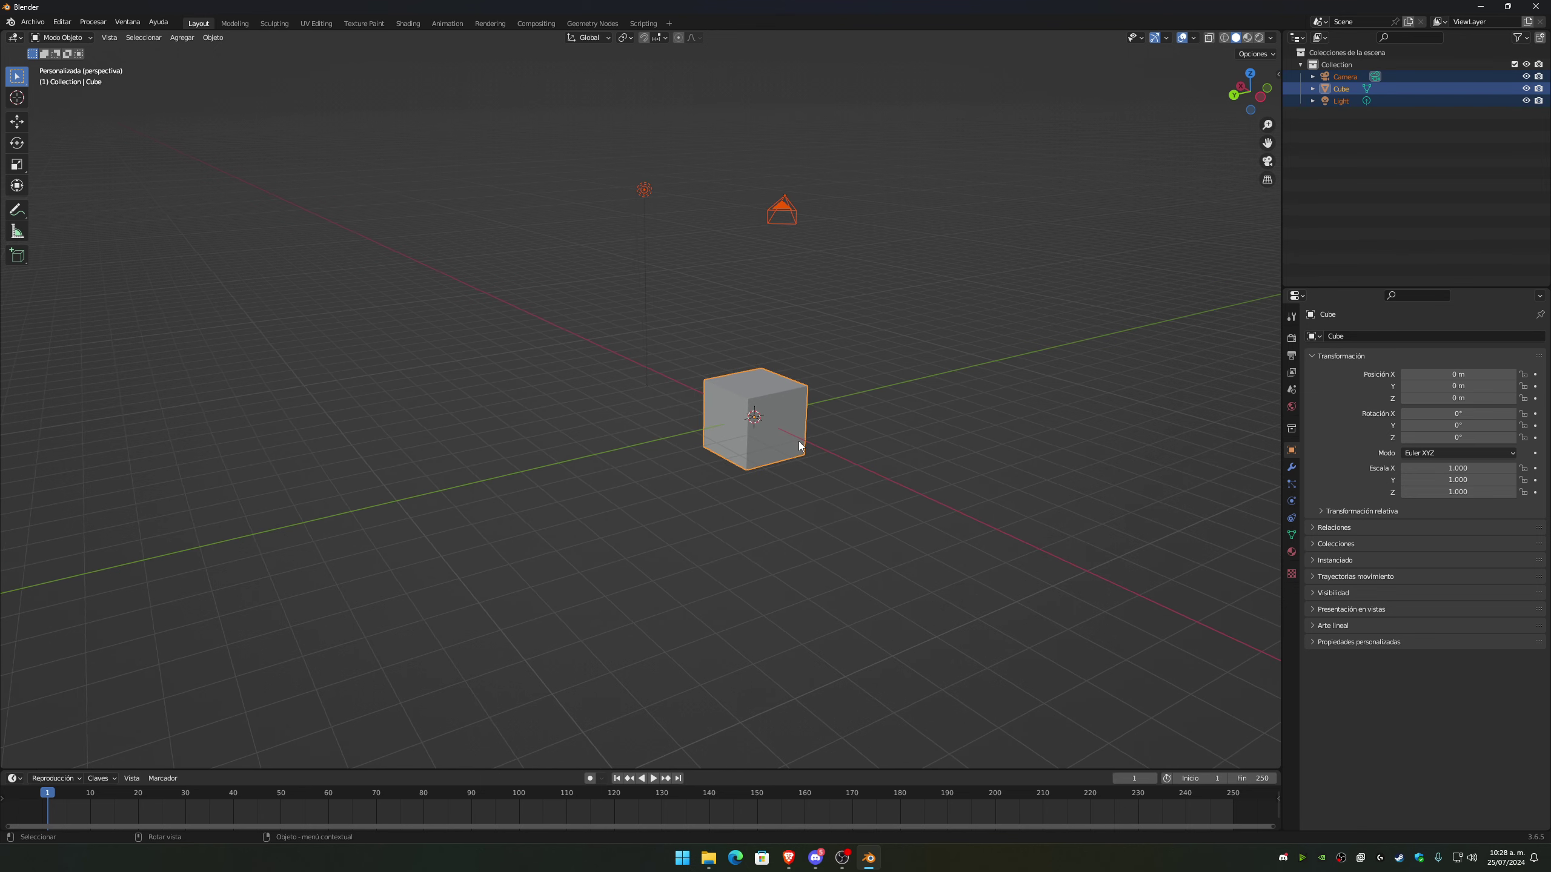
pyautogui.press('x')
pyautogui.click(801, 440)
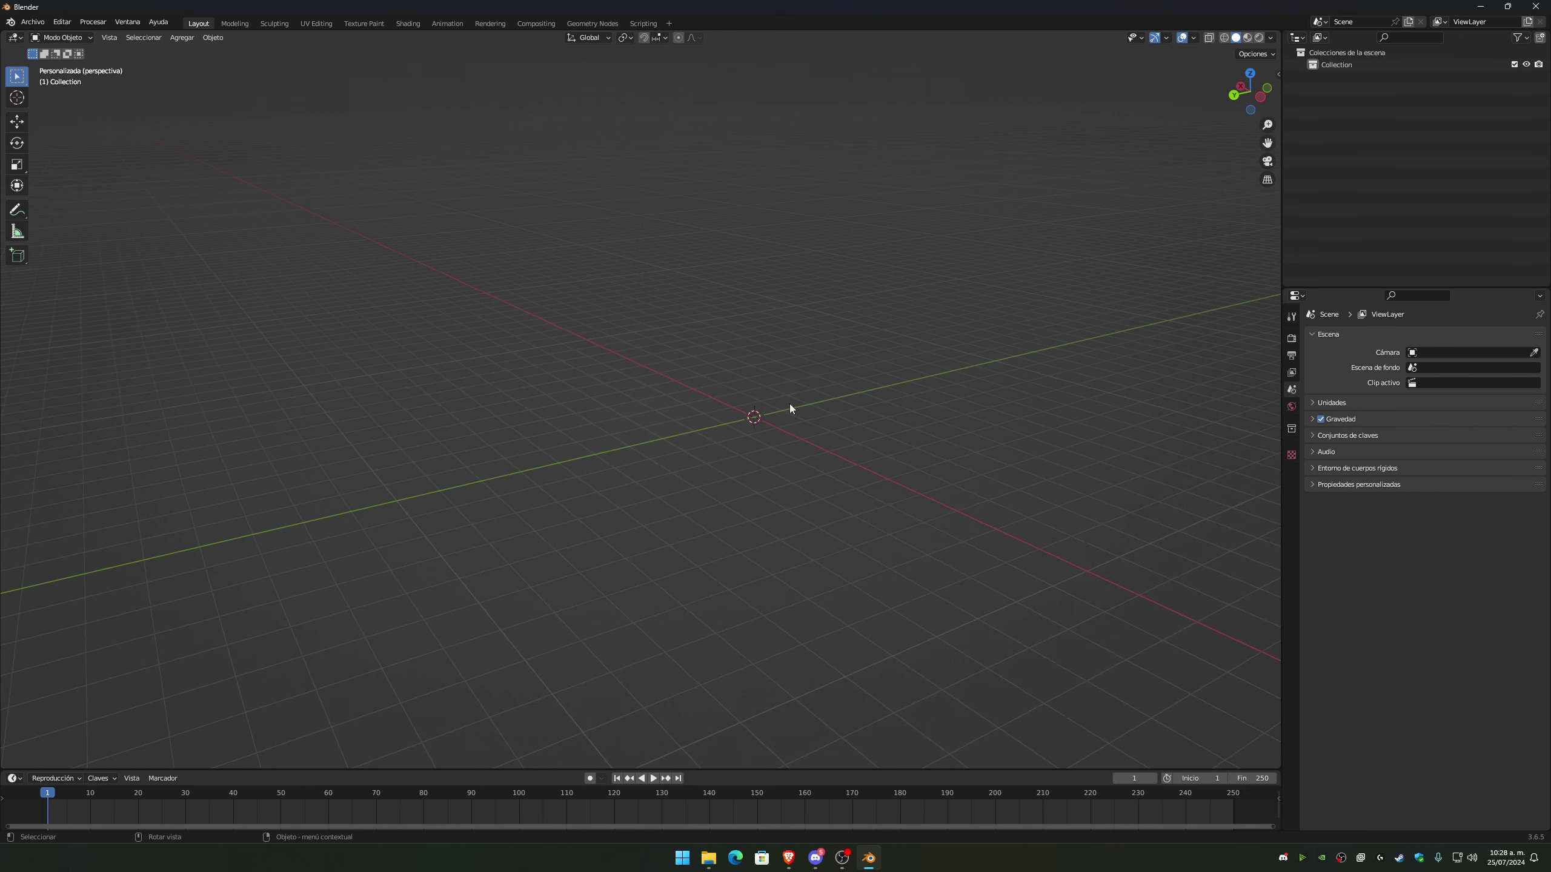
pyautogui.moveTo(790, 404)
pyautogui.mouseDown(button='middle')
pyautogui.moveTo(782, 392)
pyautogui.moveTo(795, 406)
pyautogui.mouseUp(button='middle')
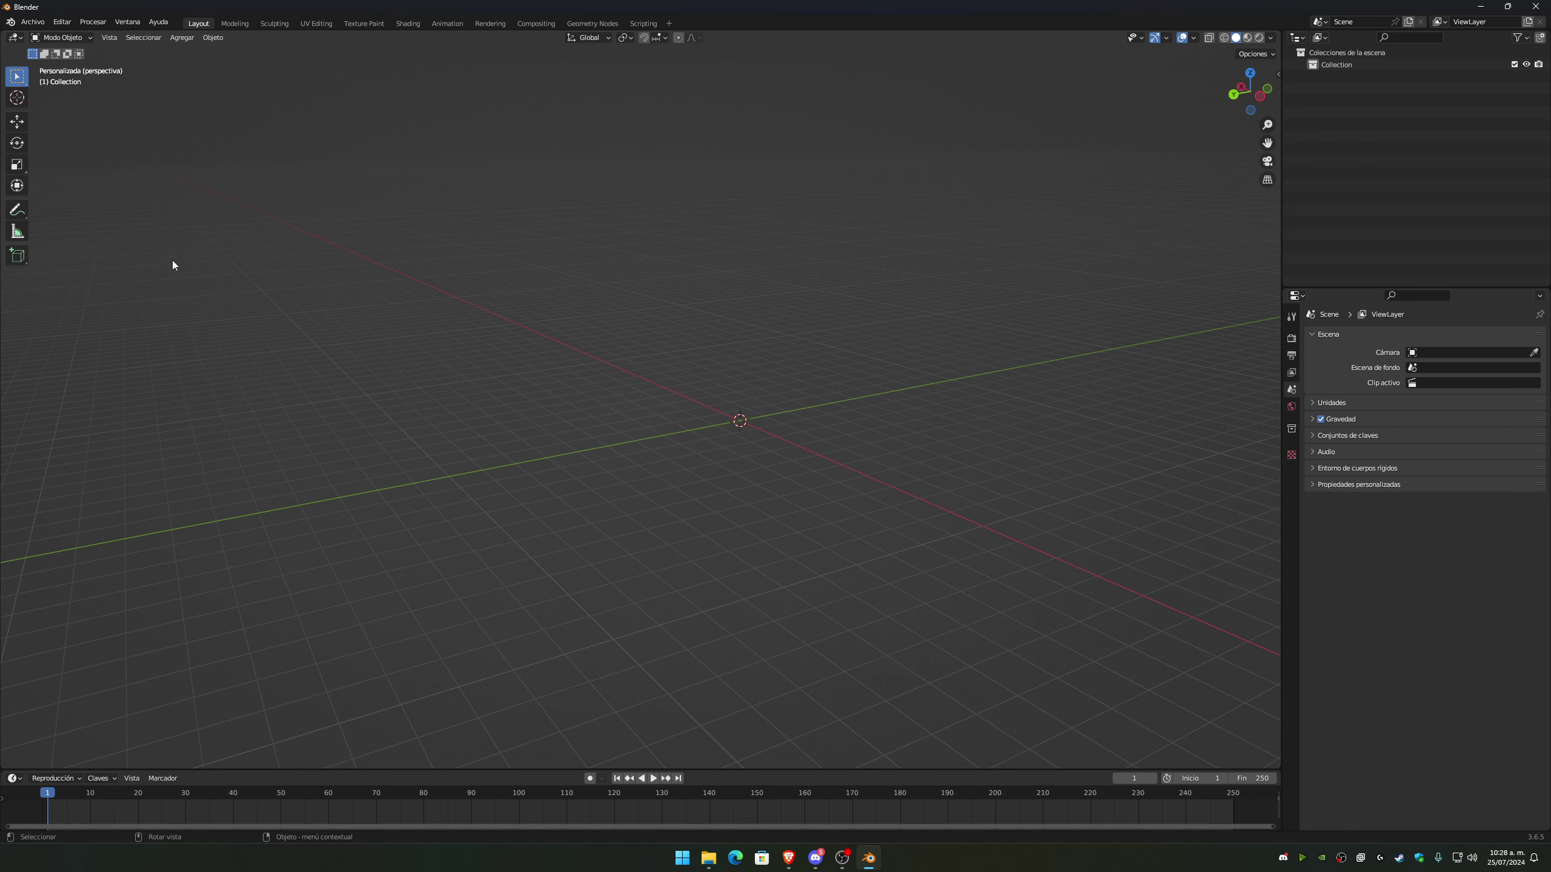
# In Preferences, search the add-ons and enable ConverterPIX and SCS Tools.
pyautogui.click(63, 22)
pyautogui.click(80, 196)
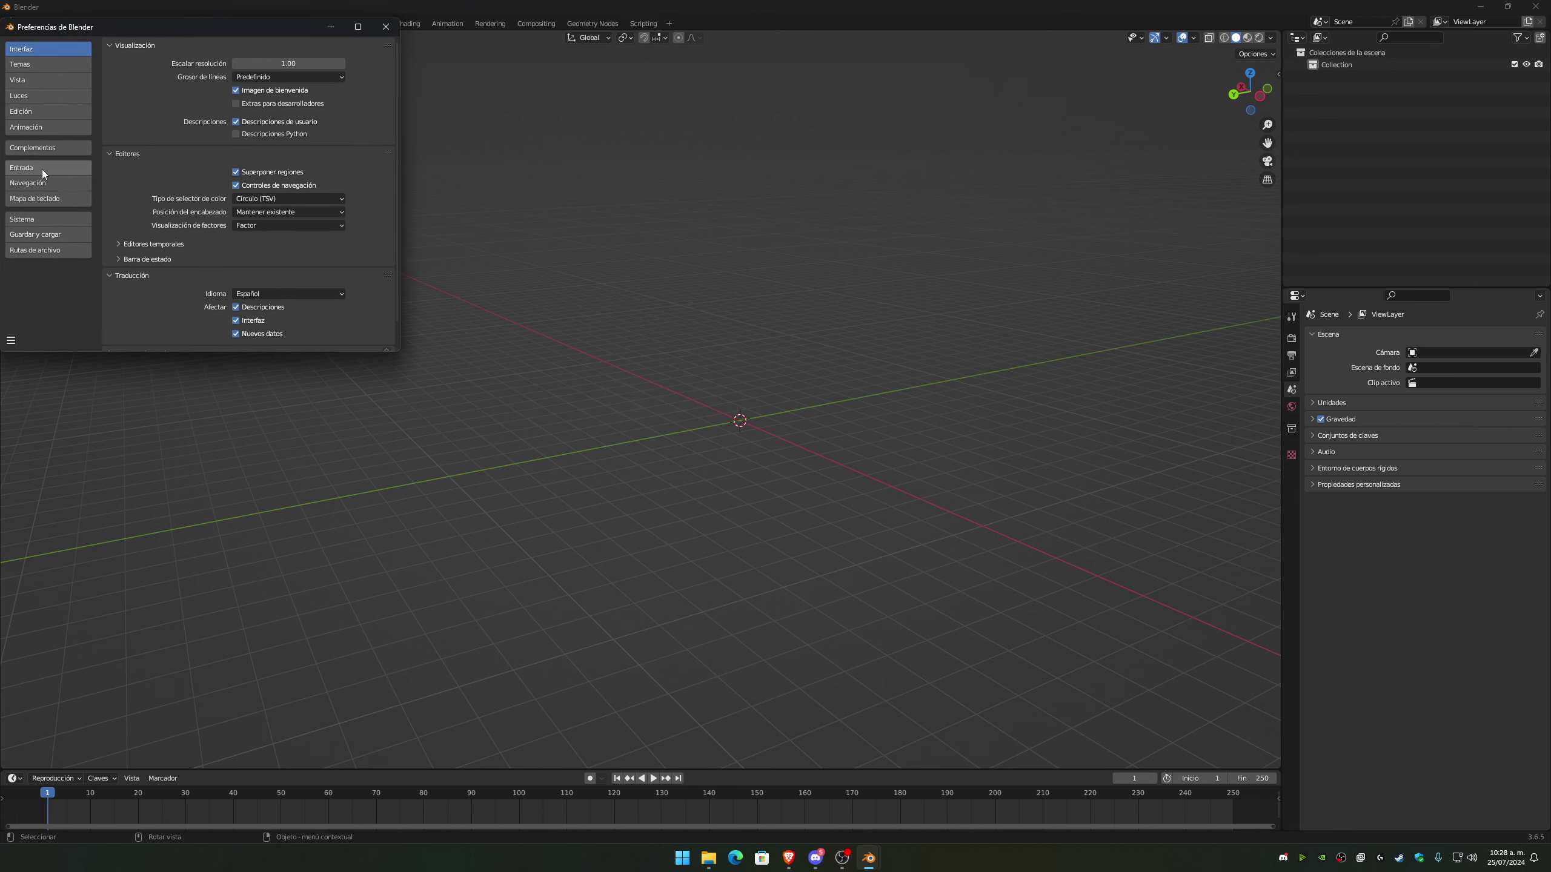
pyautogui.click(40, 145)
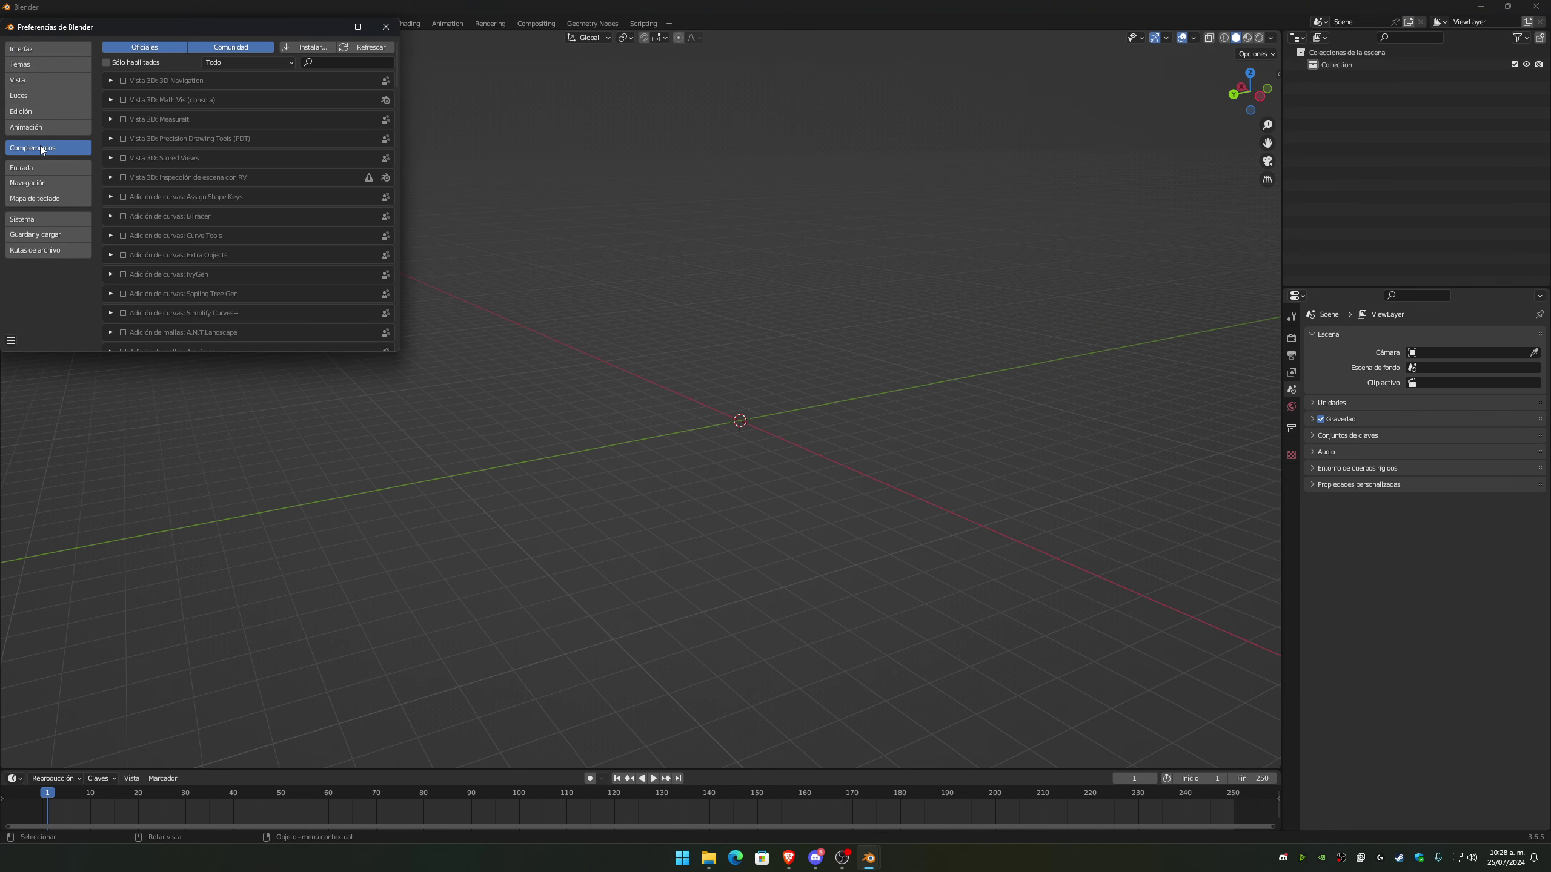
pyautogui.click(321, 60)
pyautogui.write('cs')
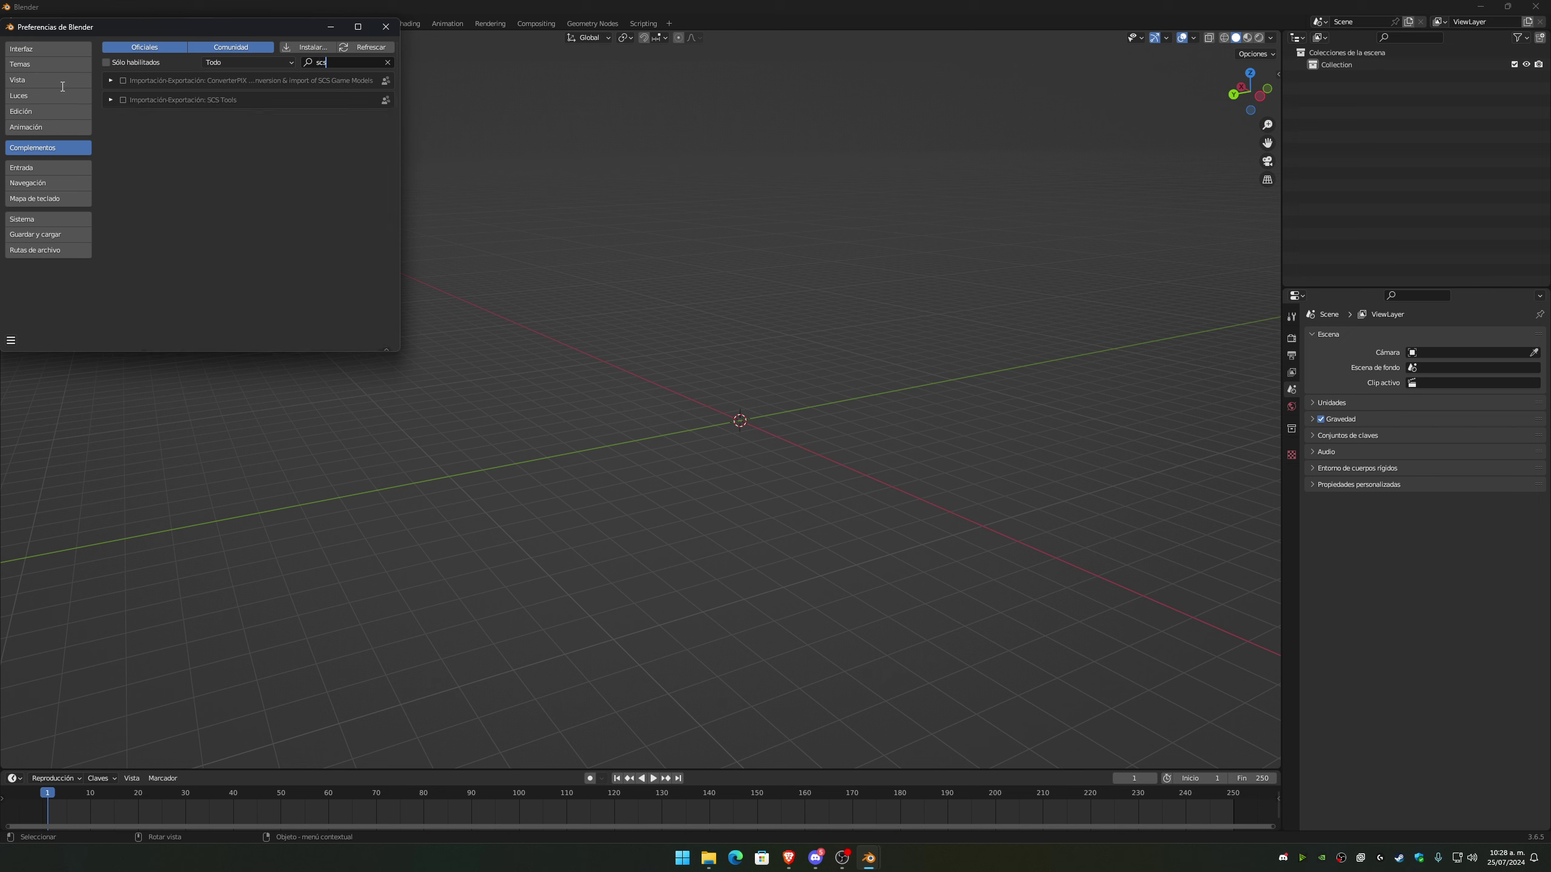
pyautogui.click(124, 81)
pyautogui.click(123, 100)
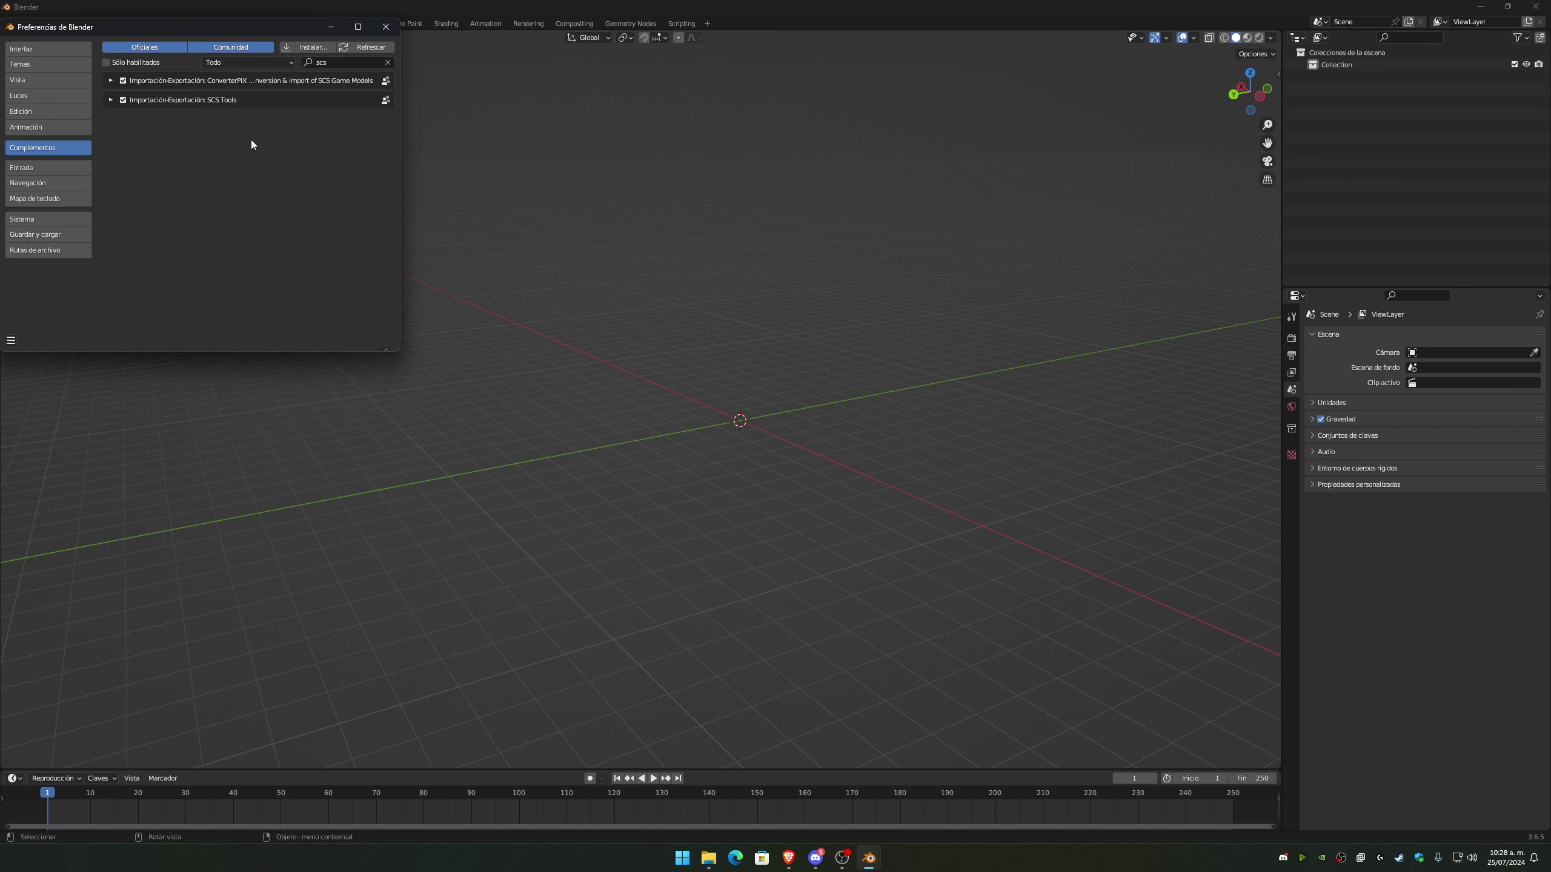
# Set the Cycles render device to OptiX, then save the preferences and close the window.
pyautogui.click(39, 221)
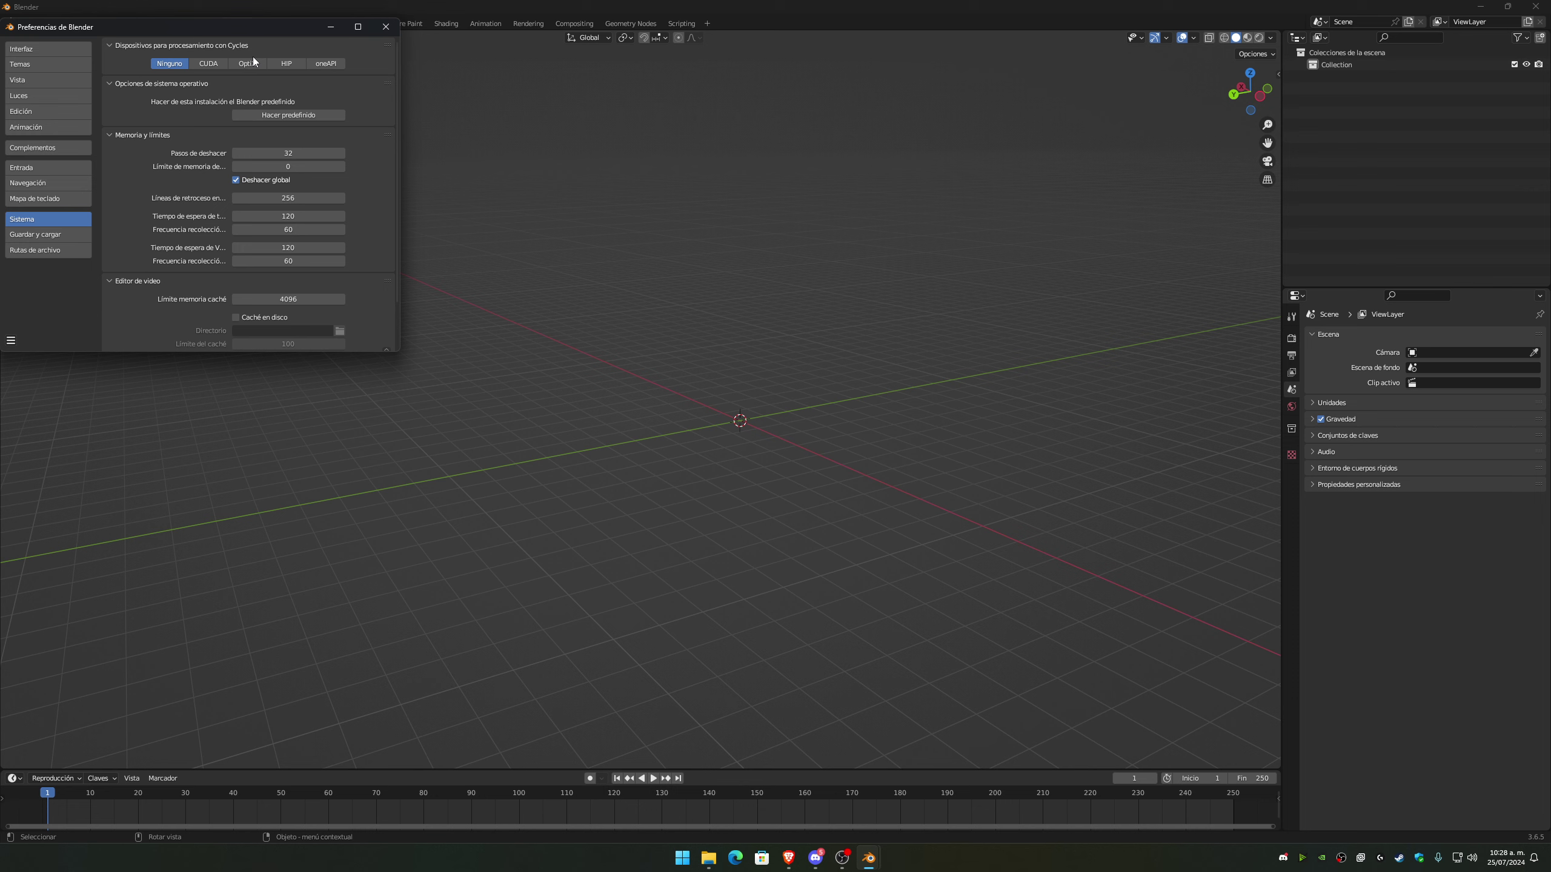
pyautogui.click(248, 66)
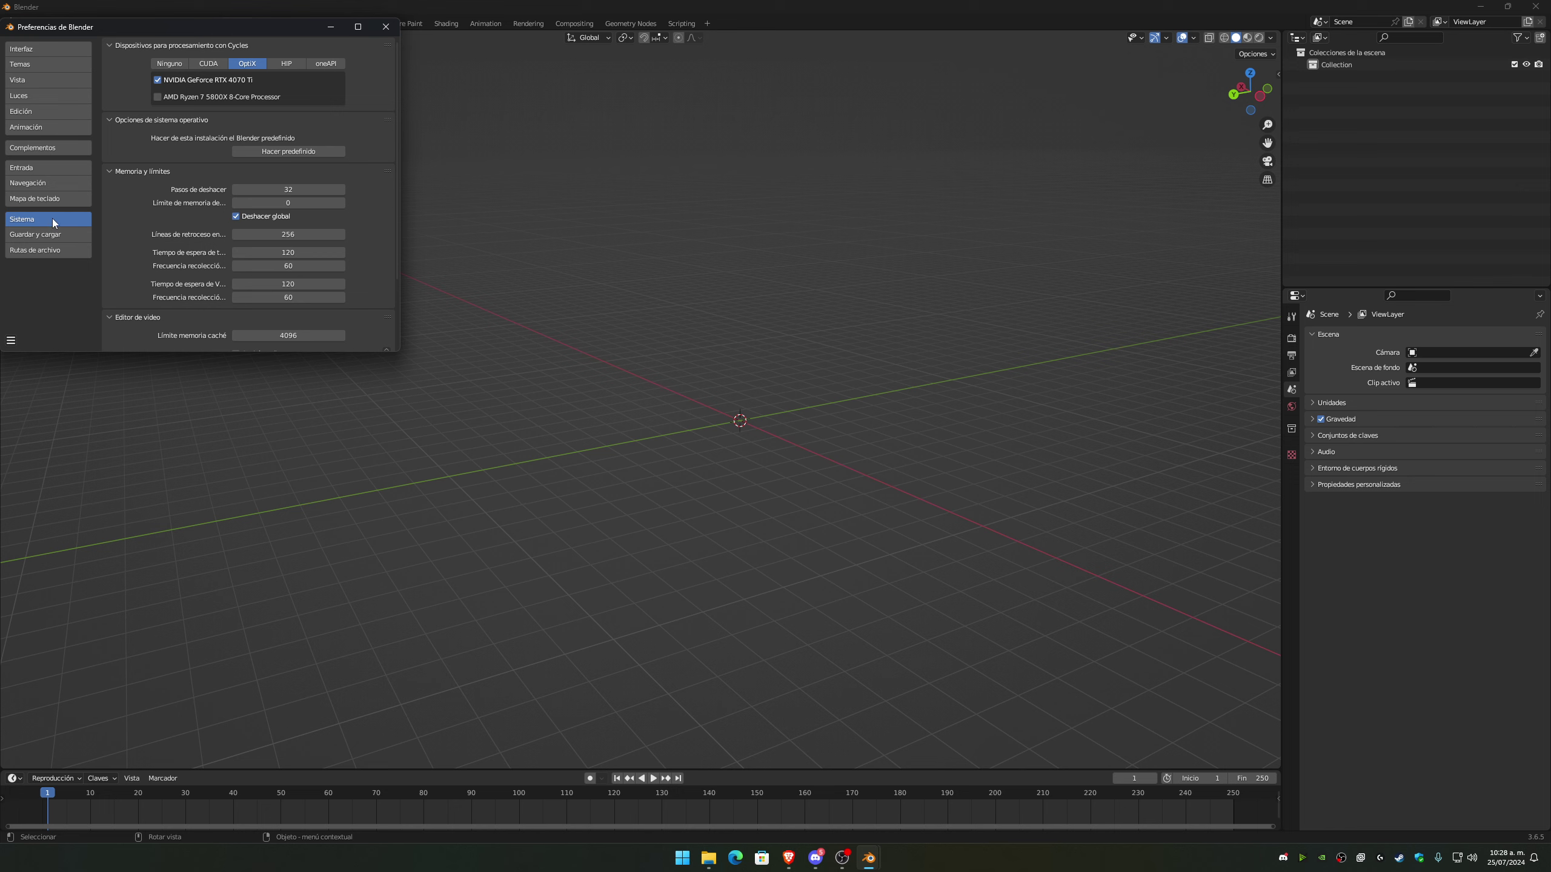
pyautogui.click(10, 341)
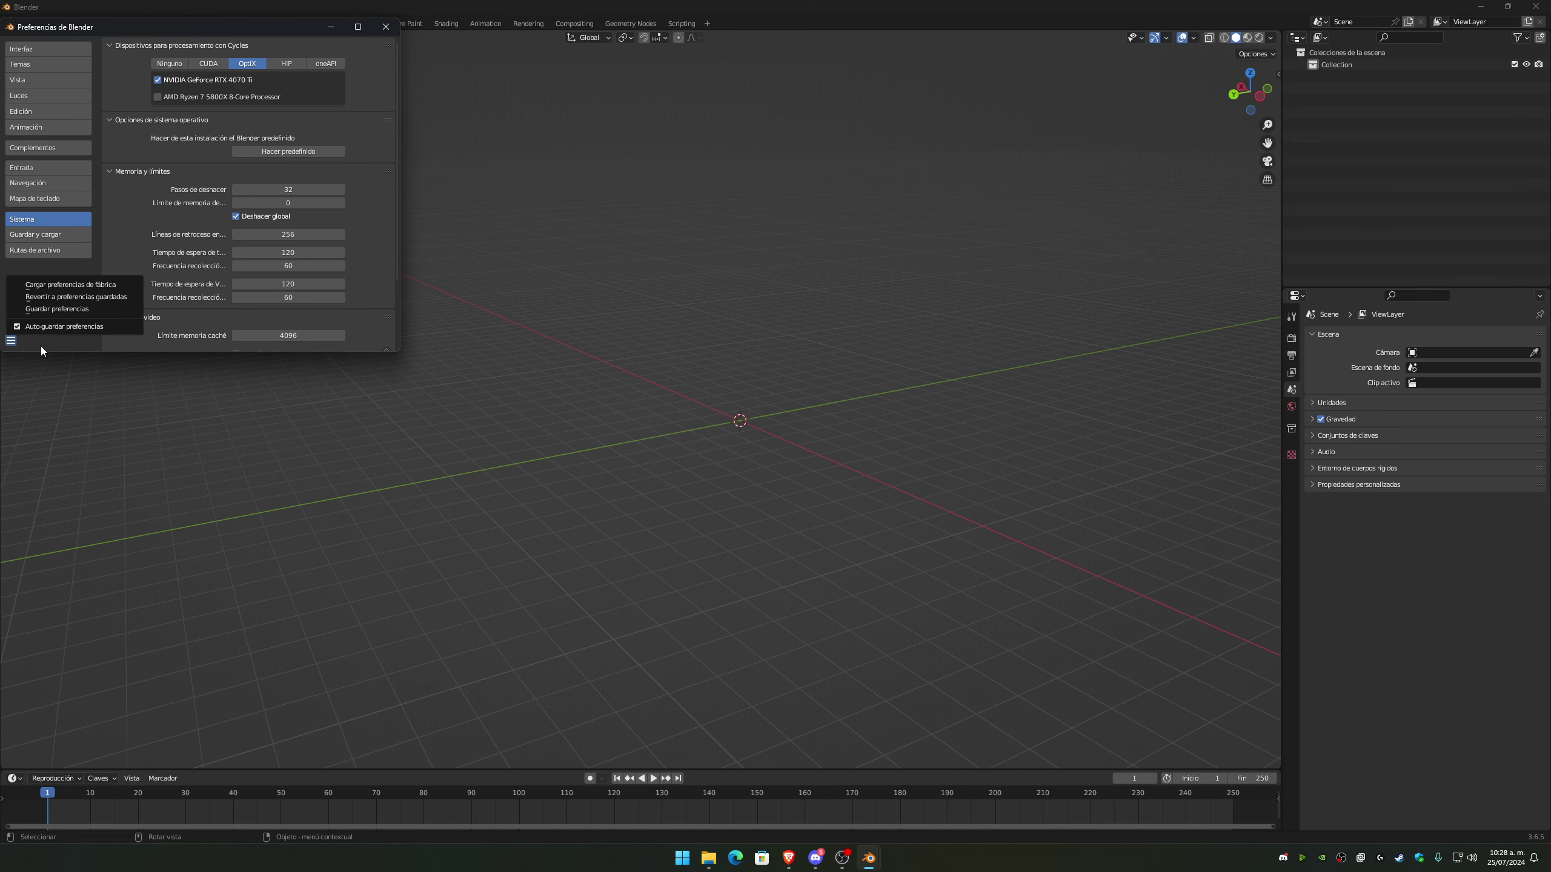
pyautogui.click(60, 309)
pyautogui.click(385, 28)
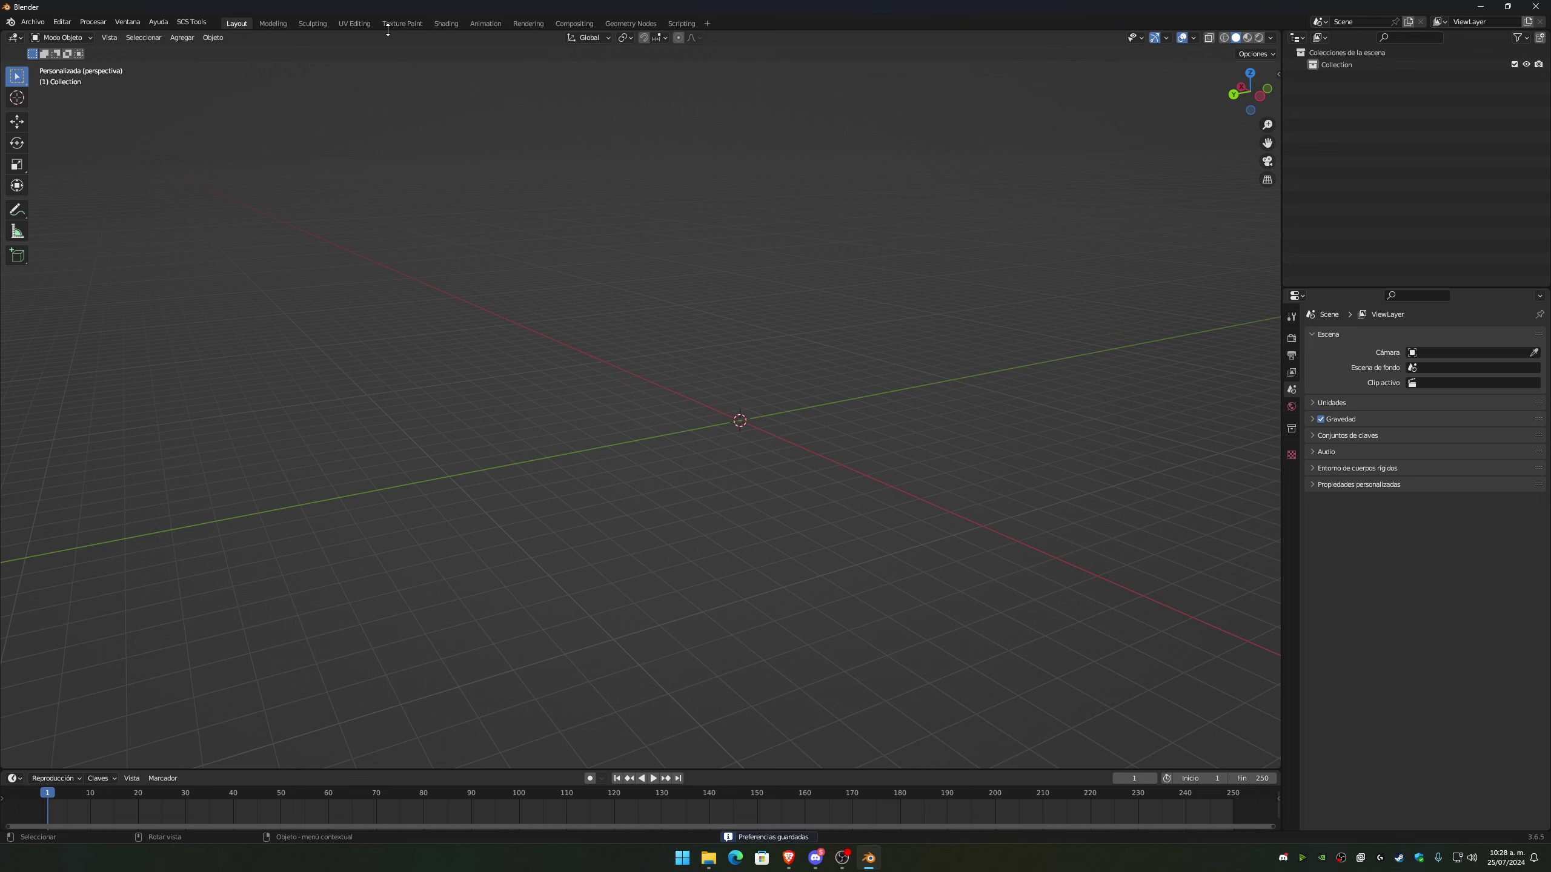
# Show SCS Global Settings in a widened Tool panel, then minimize Blender behind the ATS folder.
pyautogui.click(1293, 316)
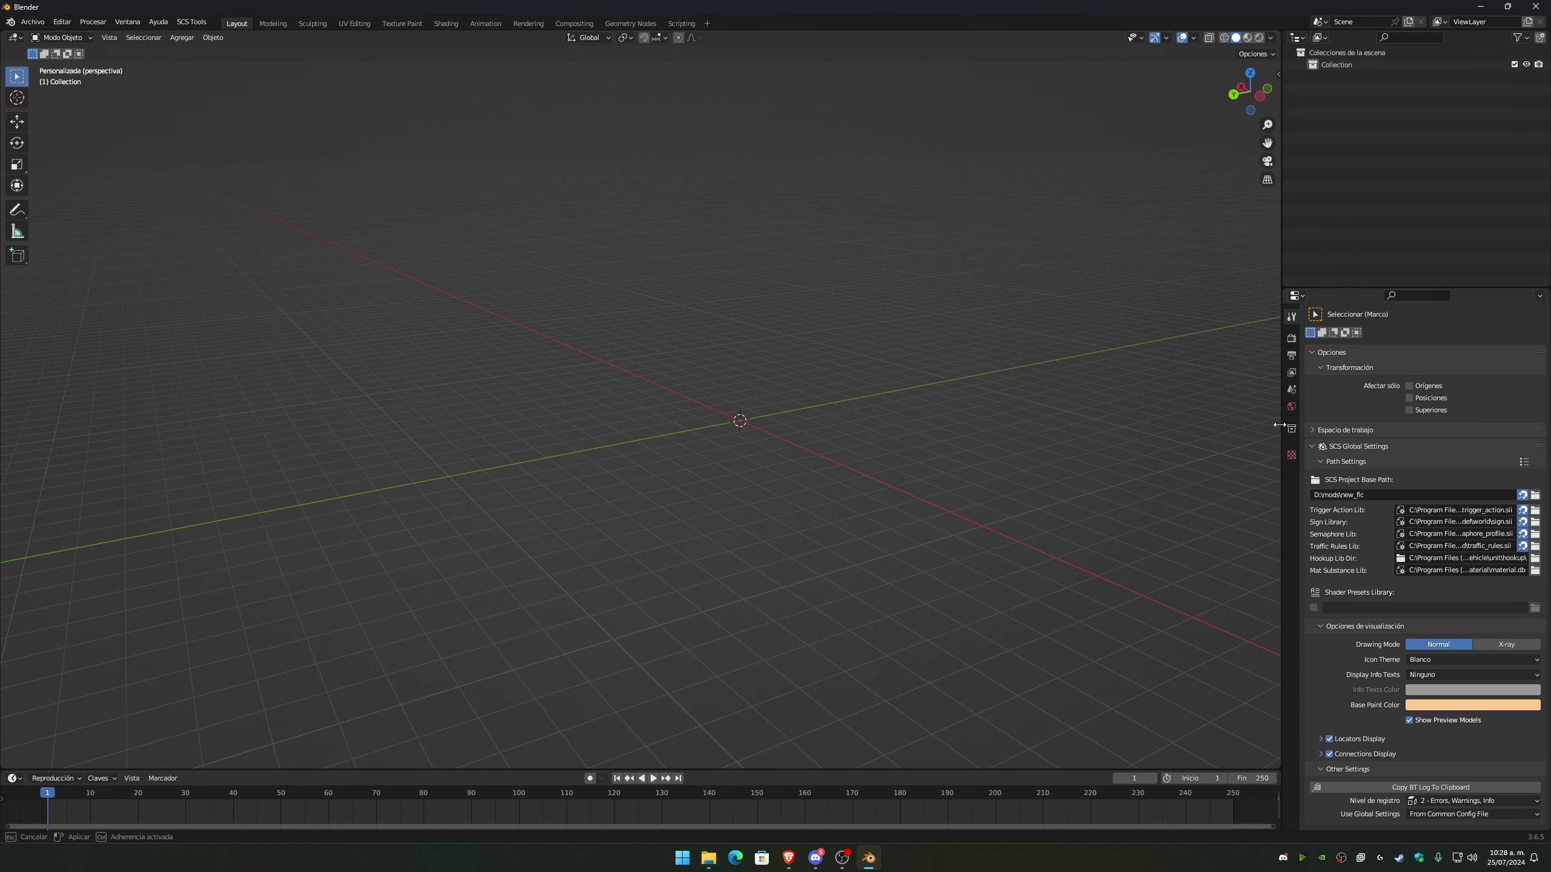
pyautogui.moveTo(1284, 425); pyautogui.dragTo(954, 424)
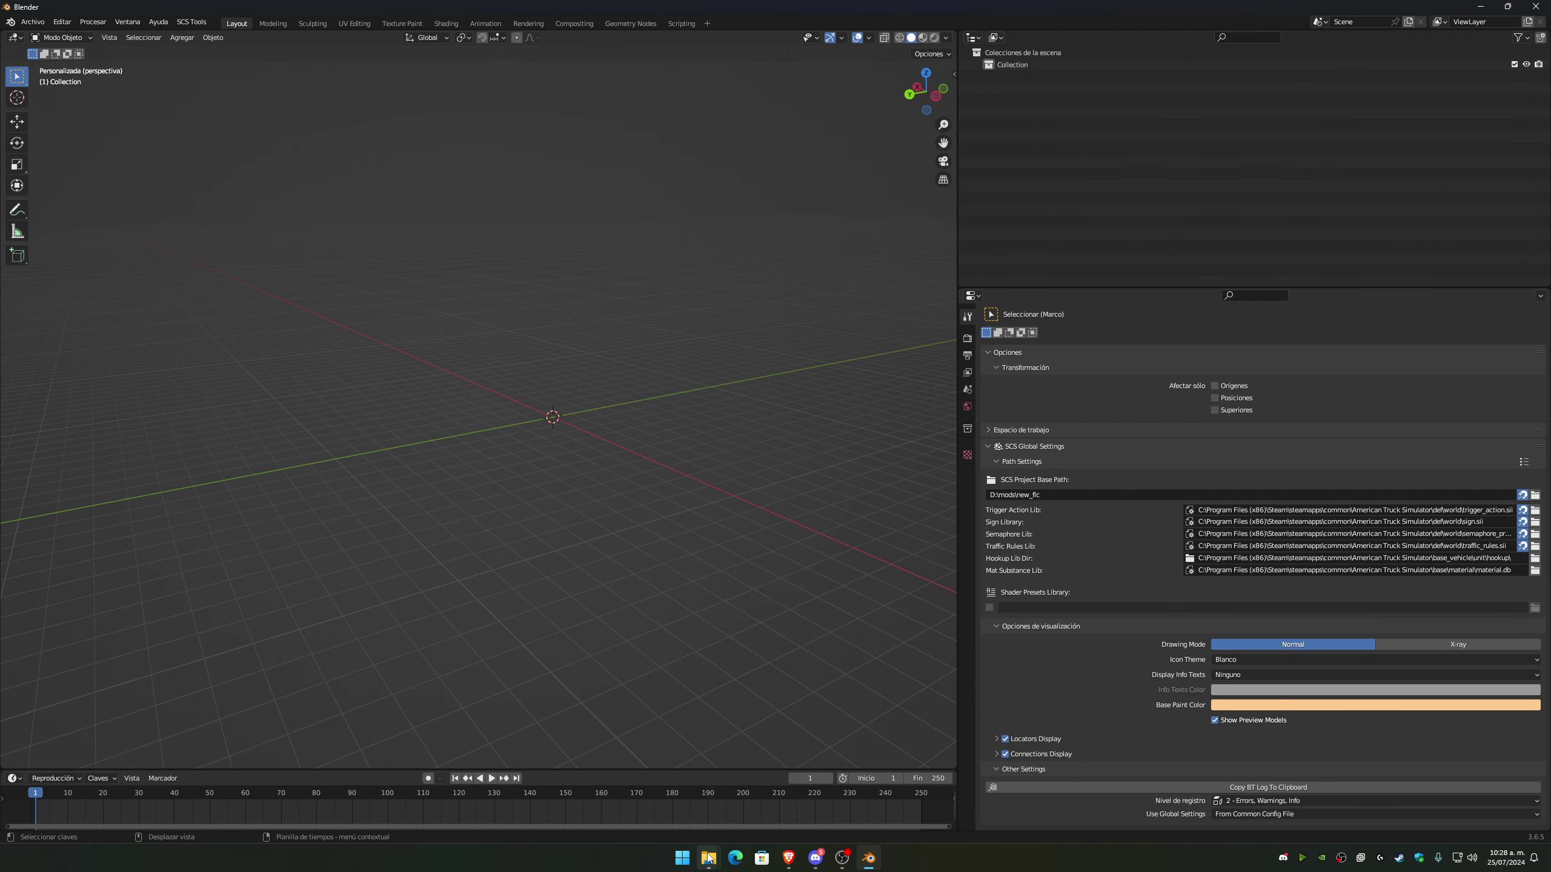
pyautogui.click(759, 788)
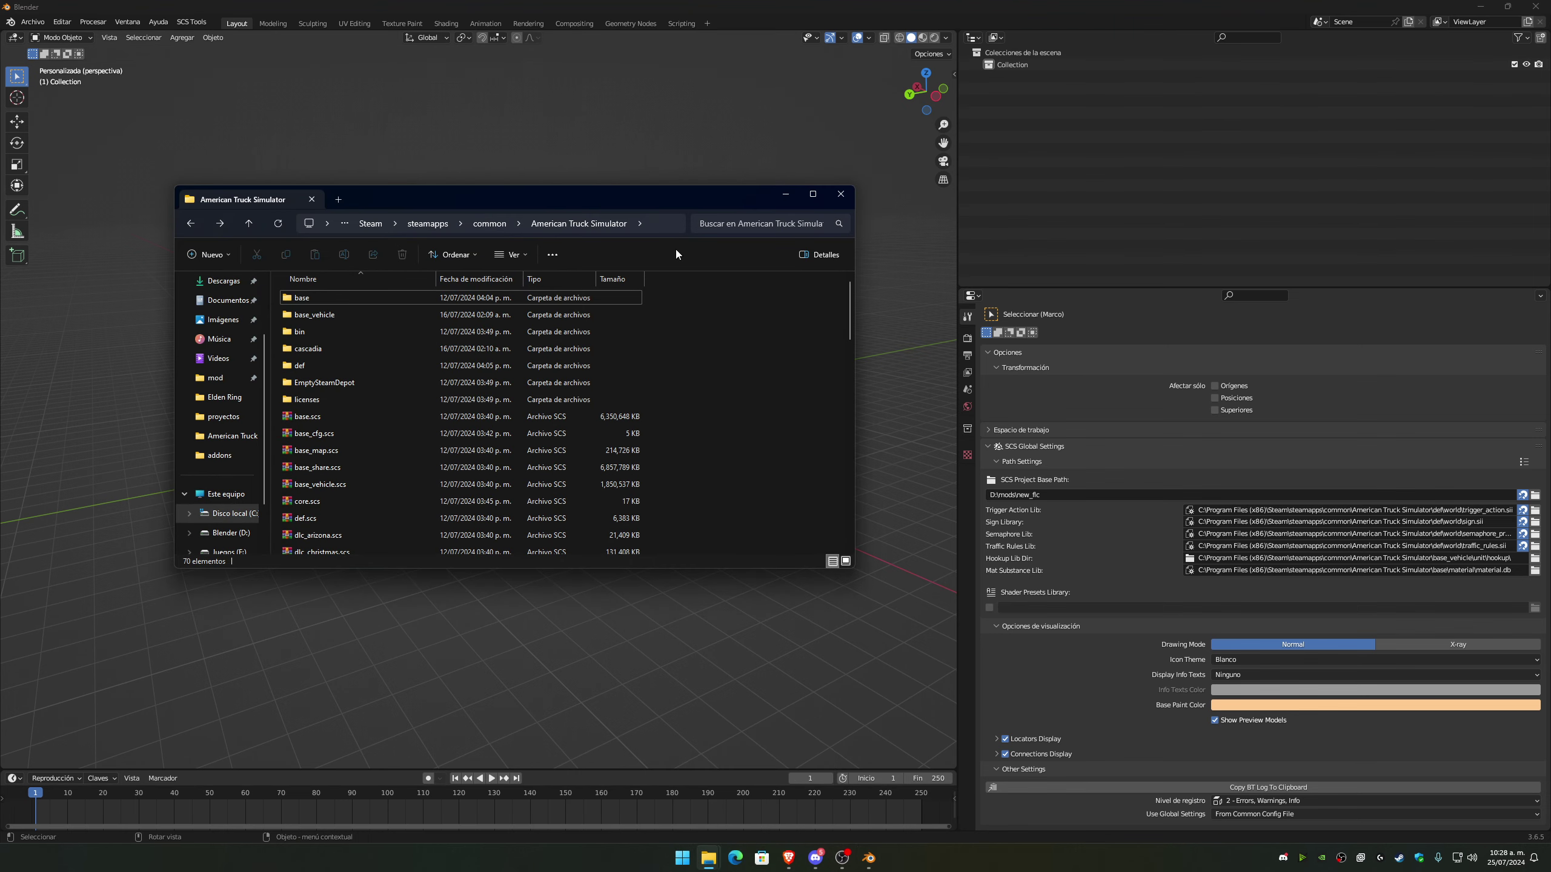
pyautogui.moveTo(463, 201)
pyautogui.mouseDown()
pyautogui.moveTo(652, 193)
pyautogui.moveTo(566, 223)
pyautogui.mouseUp()
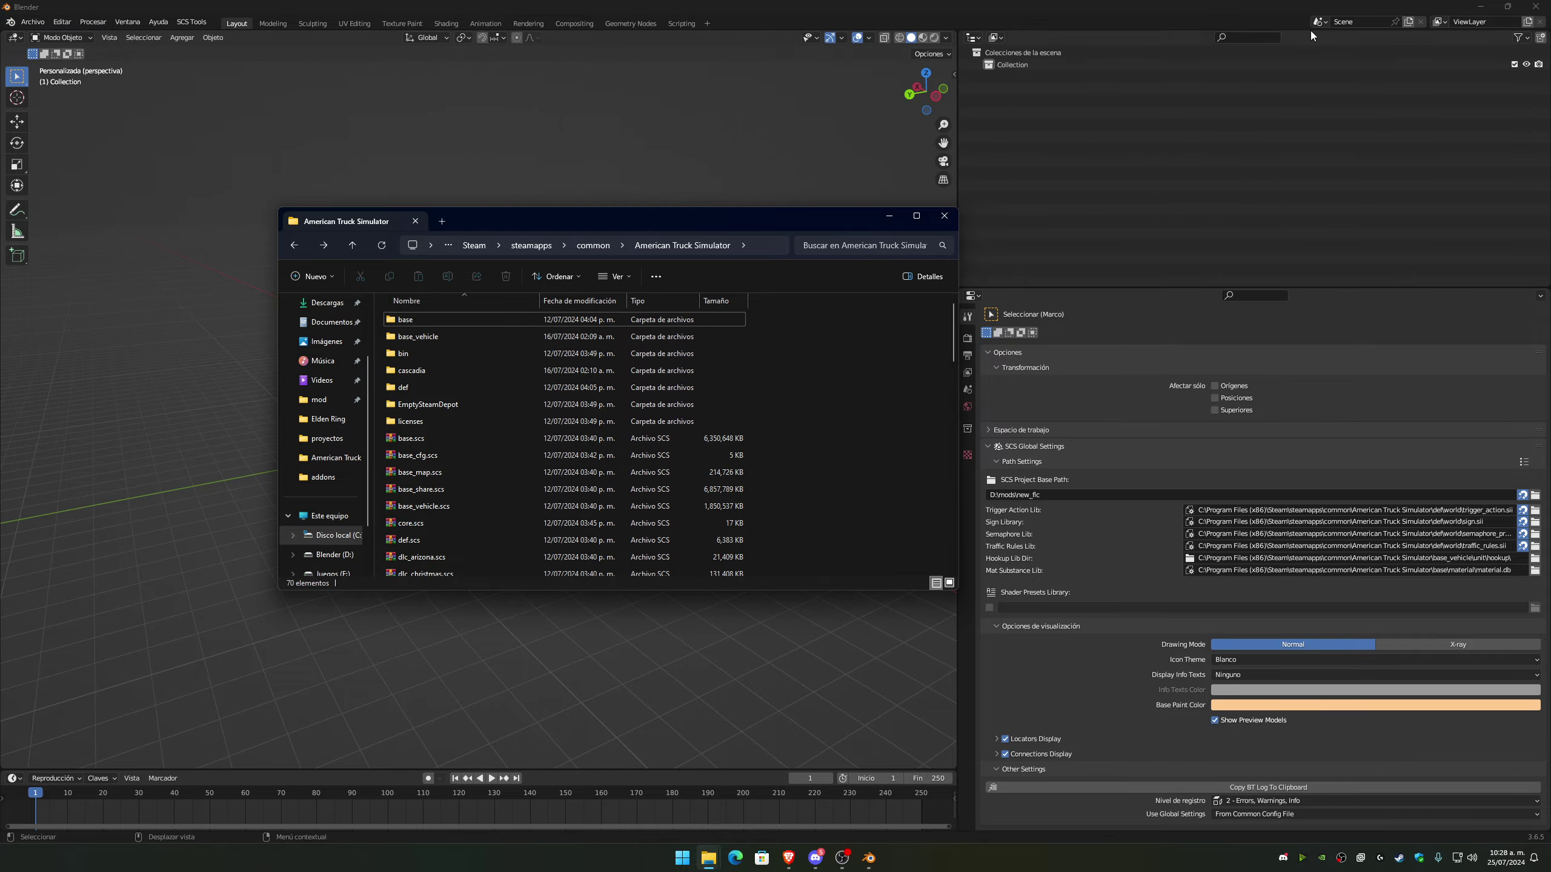
pyautogui.click(1472, 11)
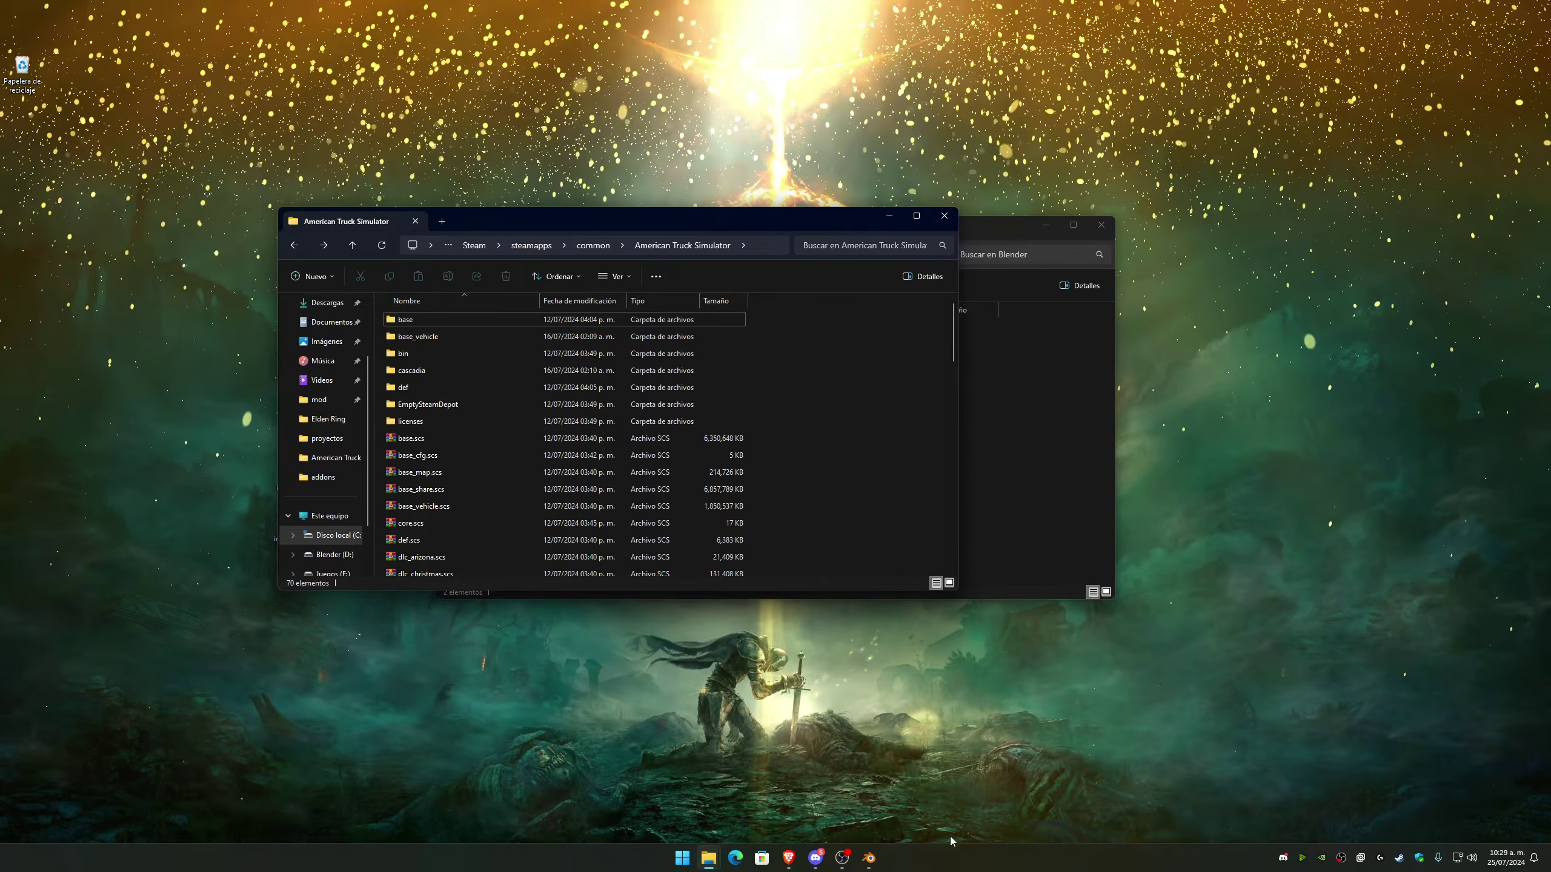
# From the Steam library, open American Truck Simulator's local files, then close Steam.
pyautogui.rightClick(1399, 859)
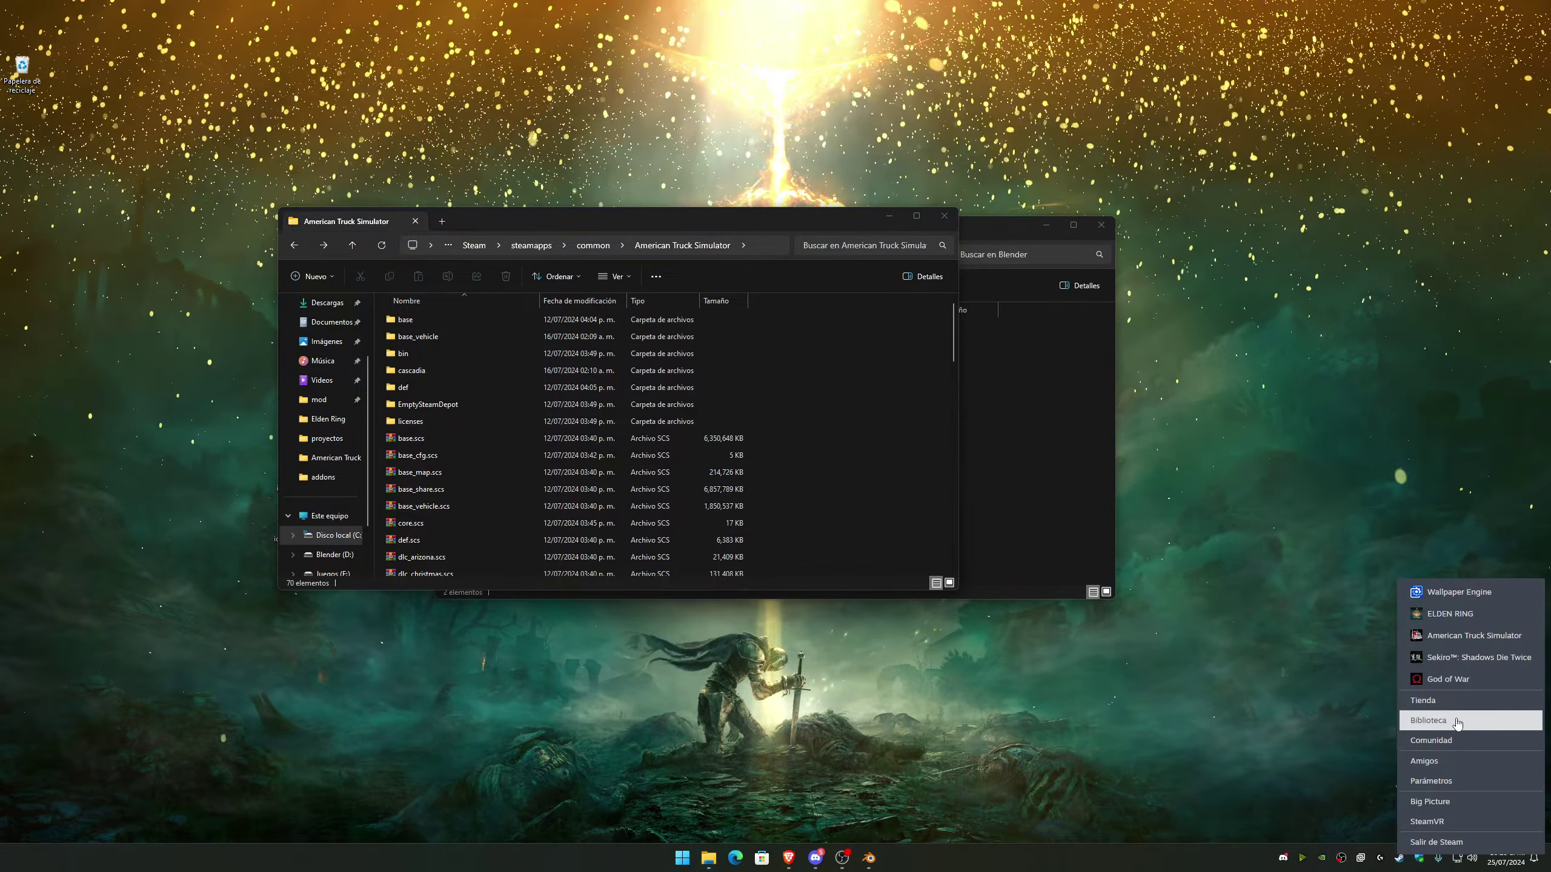
pyautogui.click(1429, 721)
pyautogui.click(69, 181)
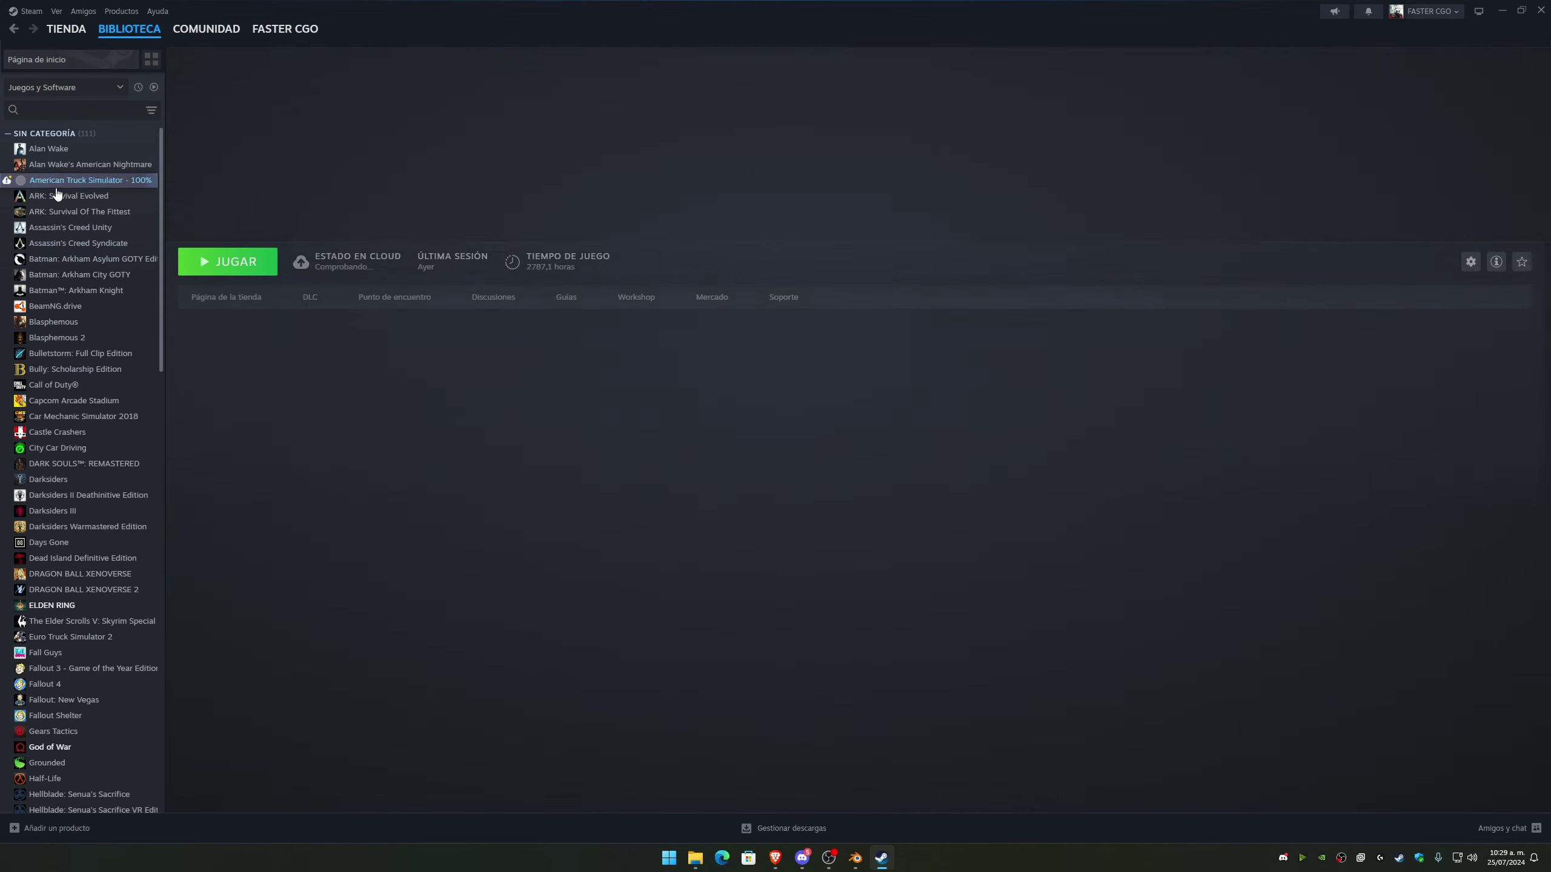
pyautogui.rightClick(69, 184)
pyautogui.moveTo(112, 251)
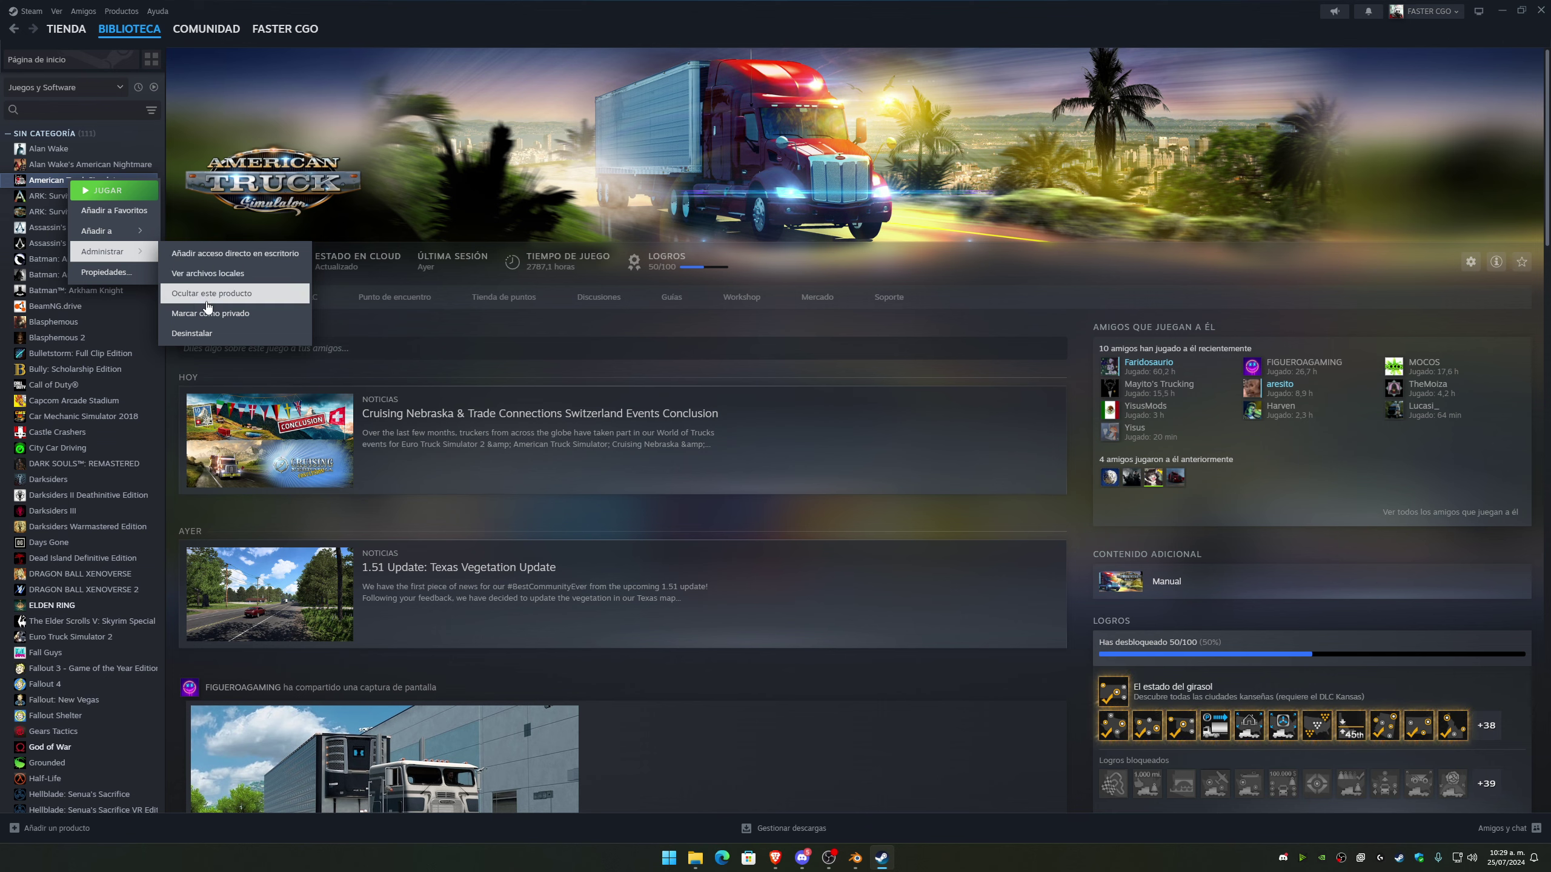
pyautogui.click(210, 275)
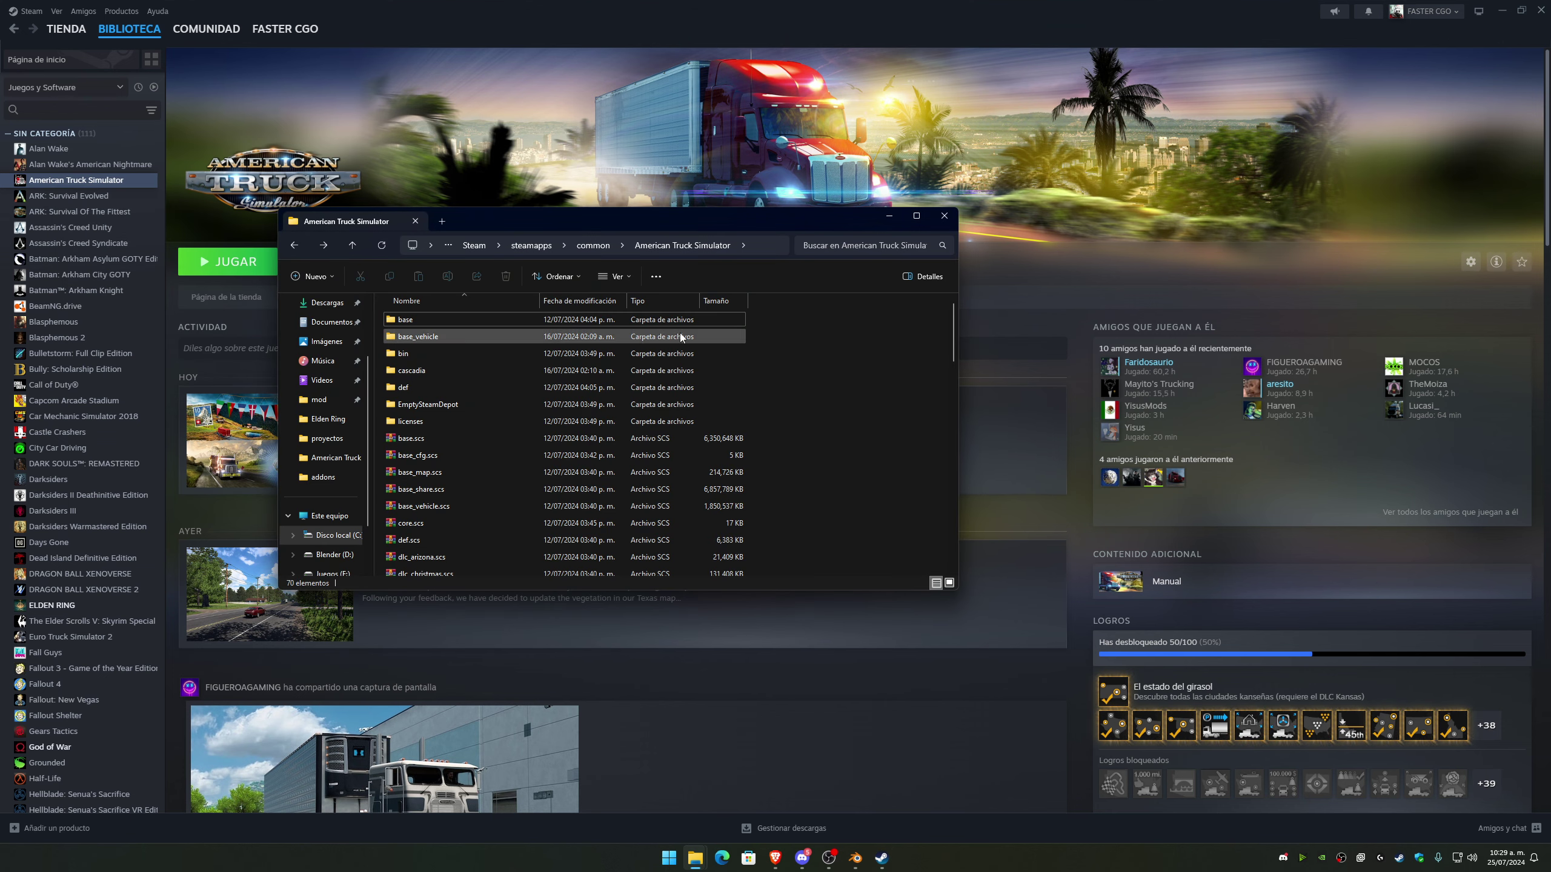
pyautogui.click(1538, 12)
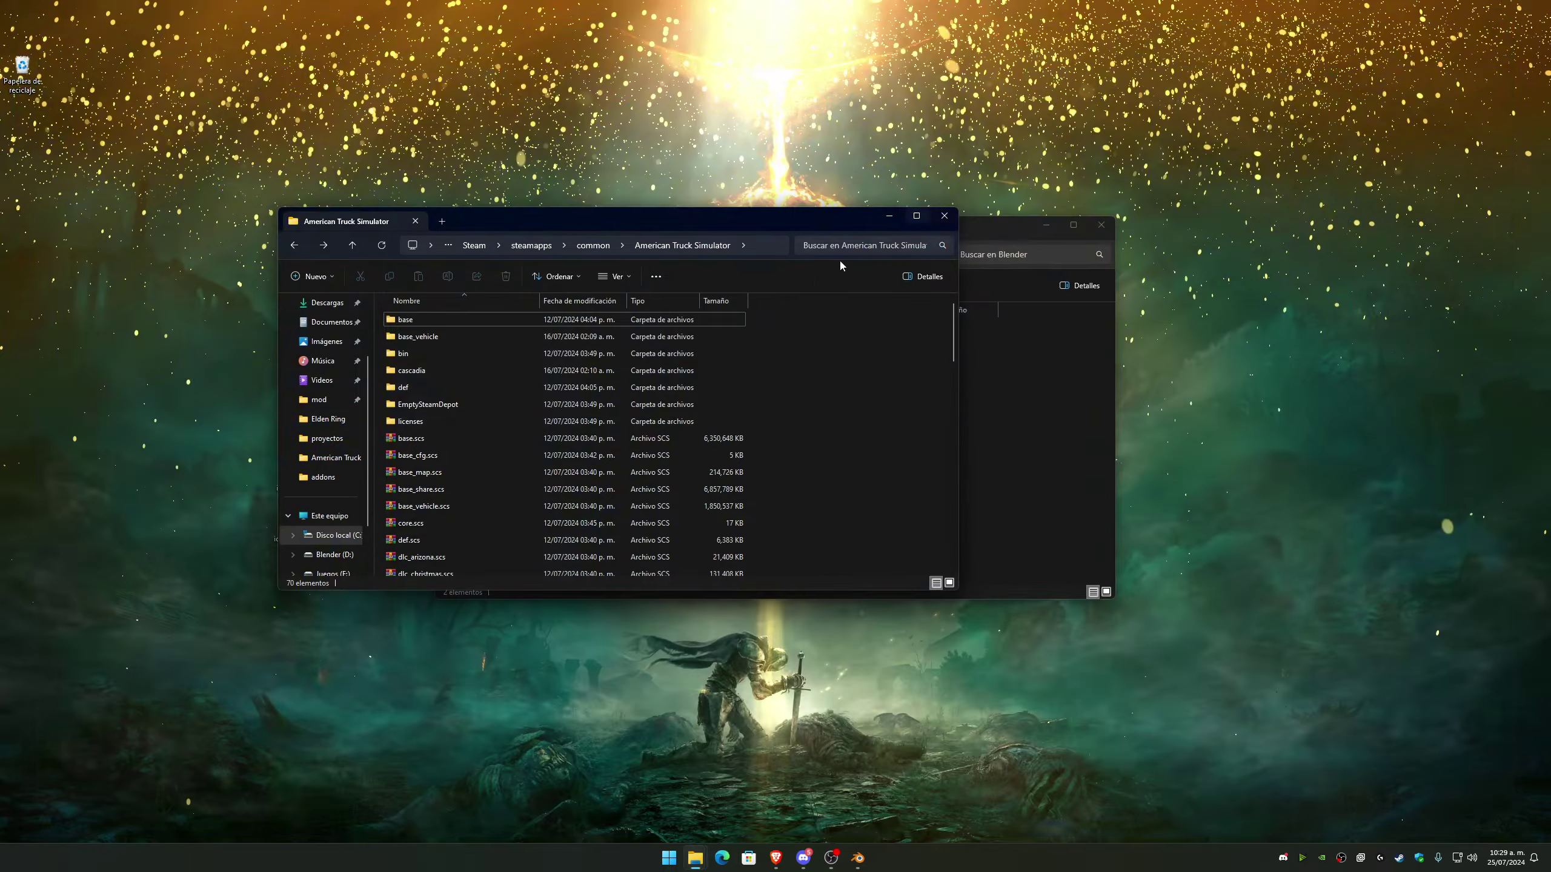
# Move the game folder window up and scroll through its base folders and .scs archives.
pyautogui.moveTo(729, 214)
pyautogui.mouseDown()
pyautogui.moveTo(928, 110)
pyautogui.moveTo(911, 145)
pyautogui.mouseUp()
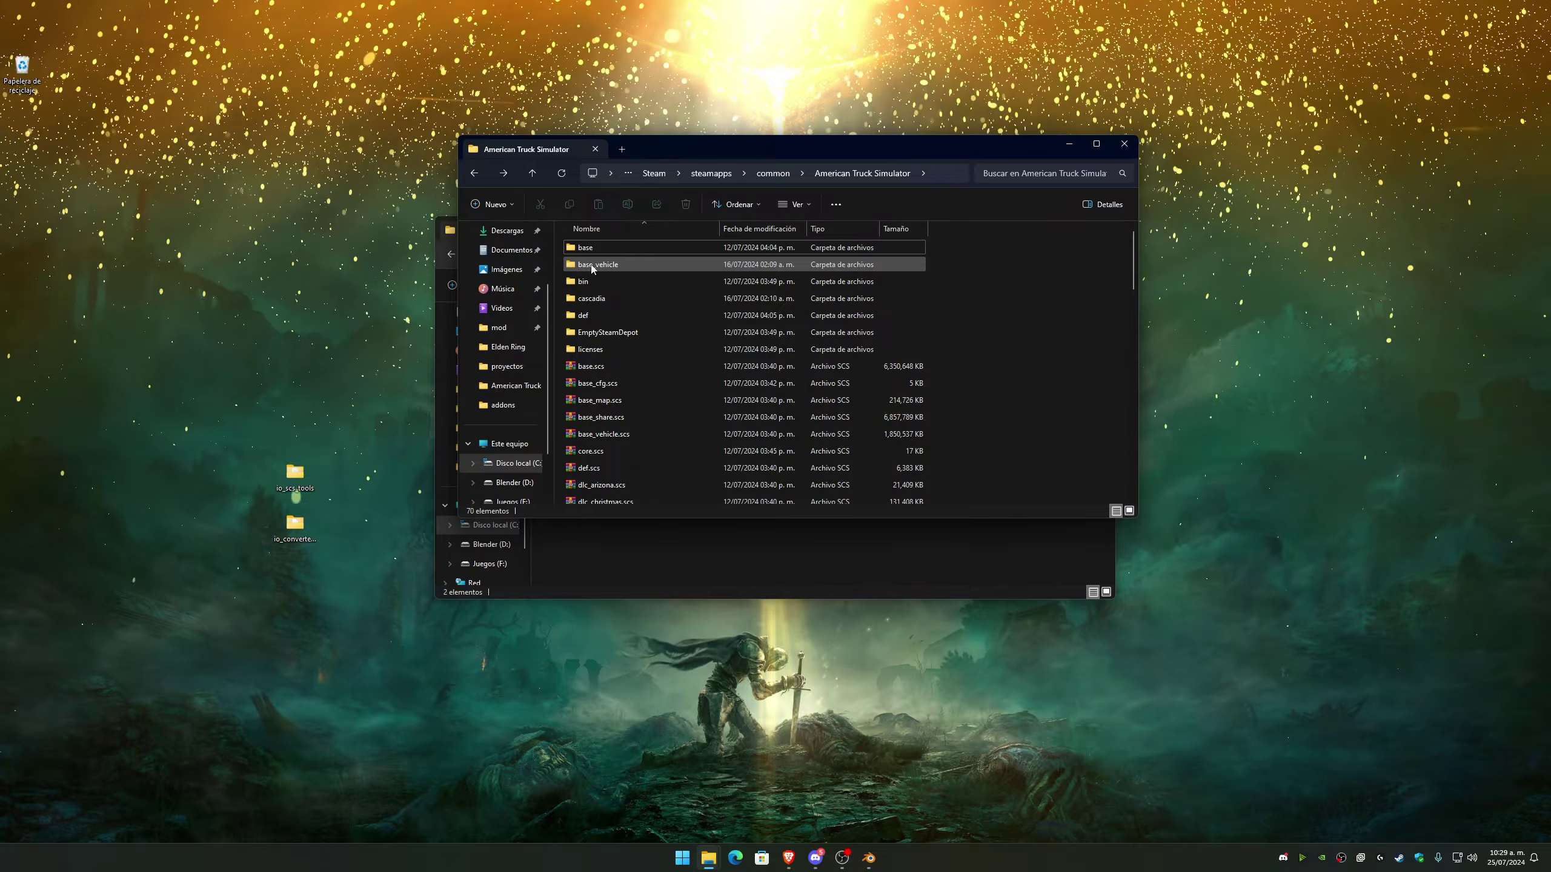
pyautogui.moveTo(638, 267)
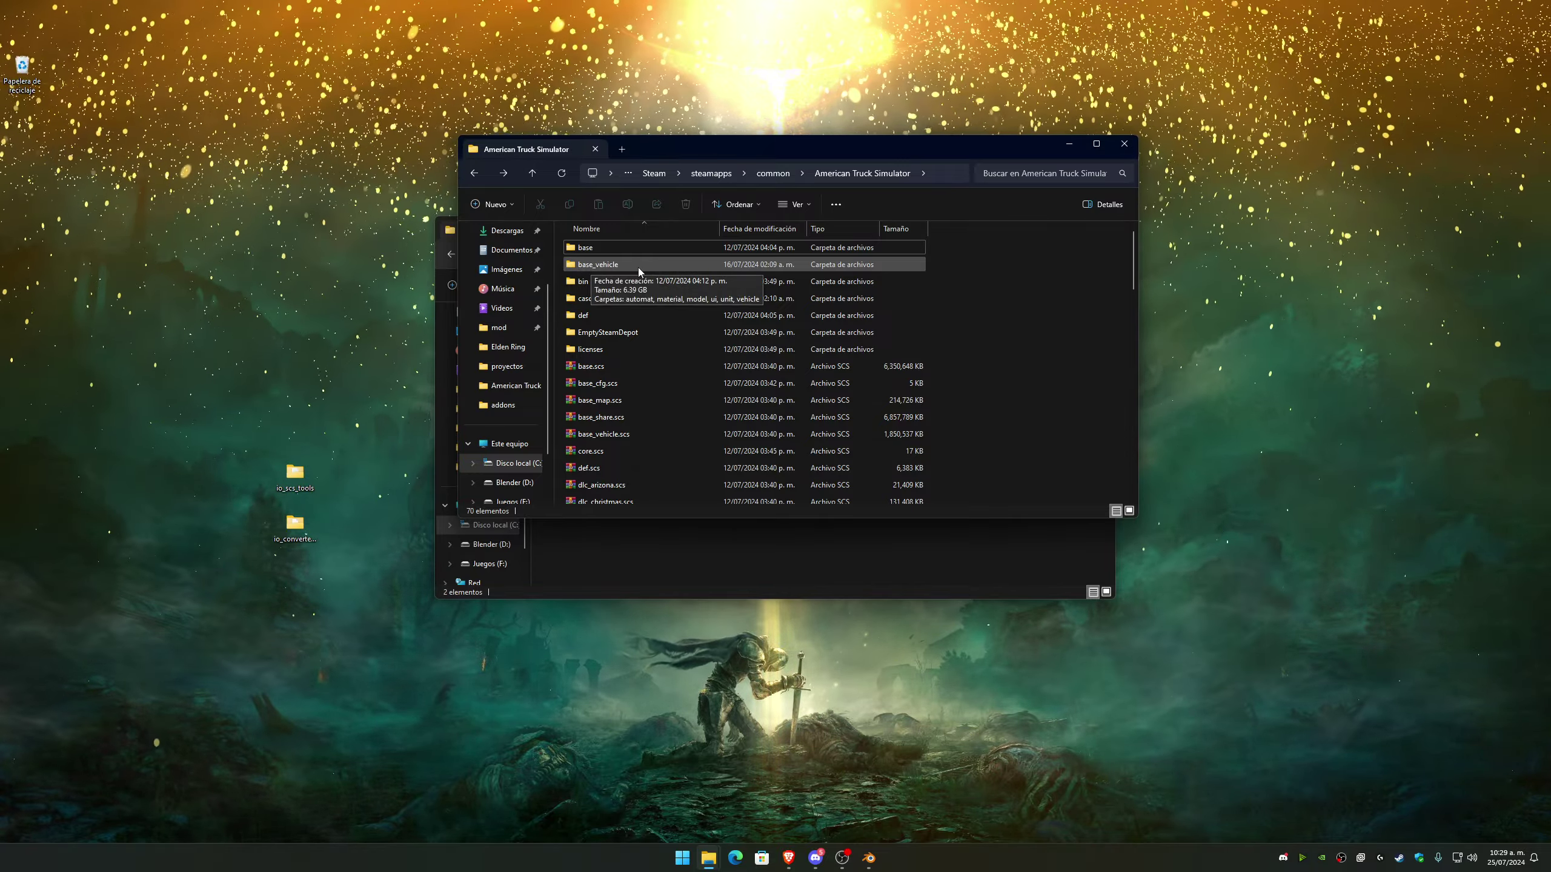
pyautogui.scroll(-15, 641, 354)
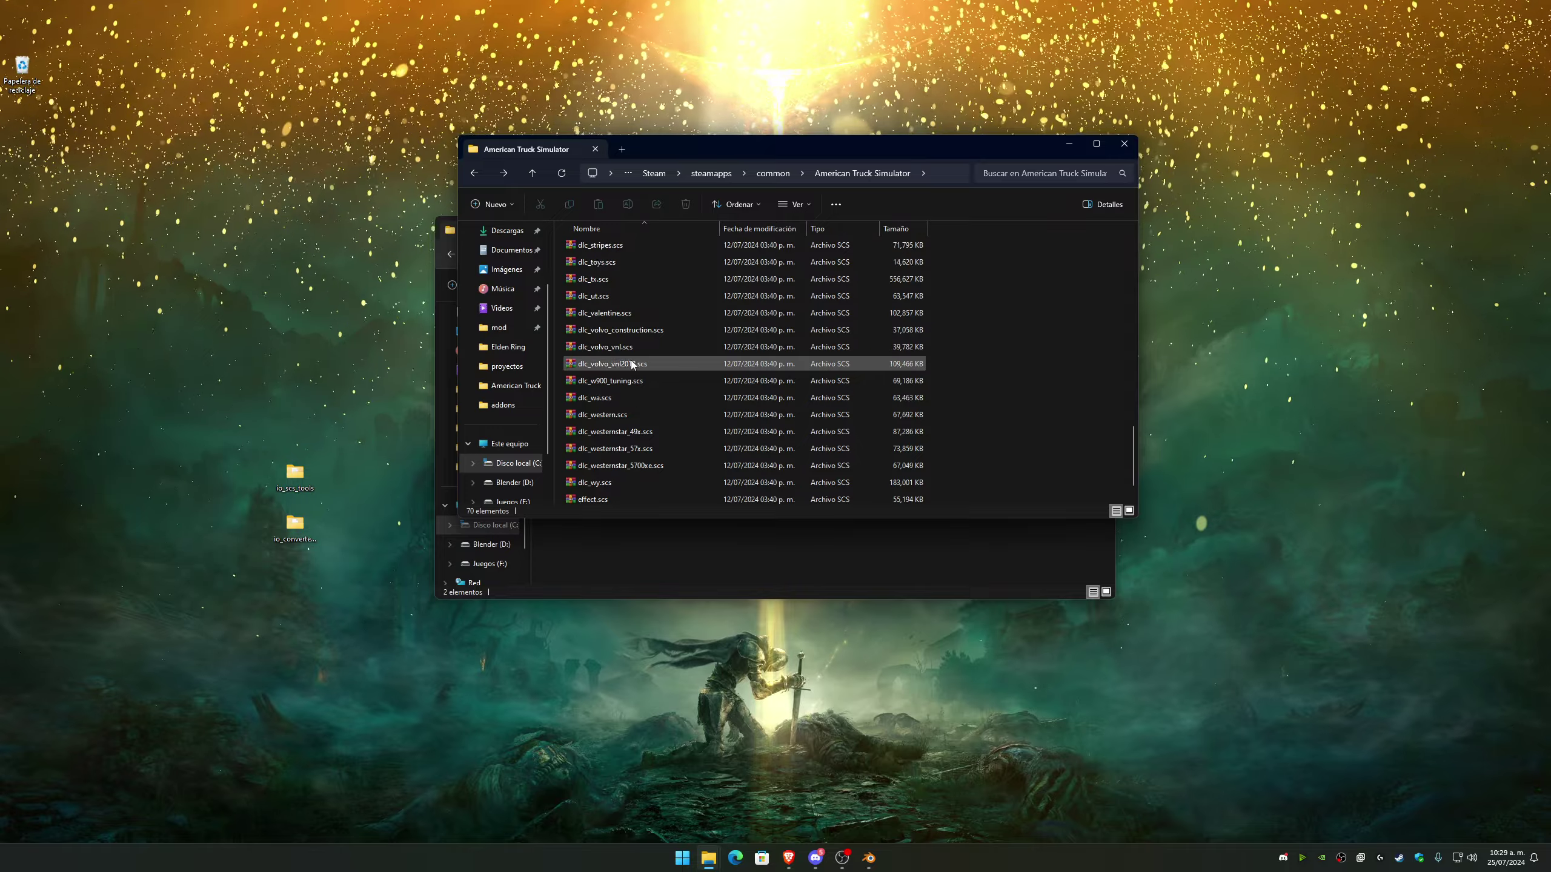
pyautogui.scroll(8, 629, 360)
pyautogui.scroll(10, 630, 359)
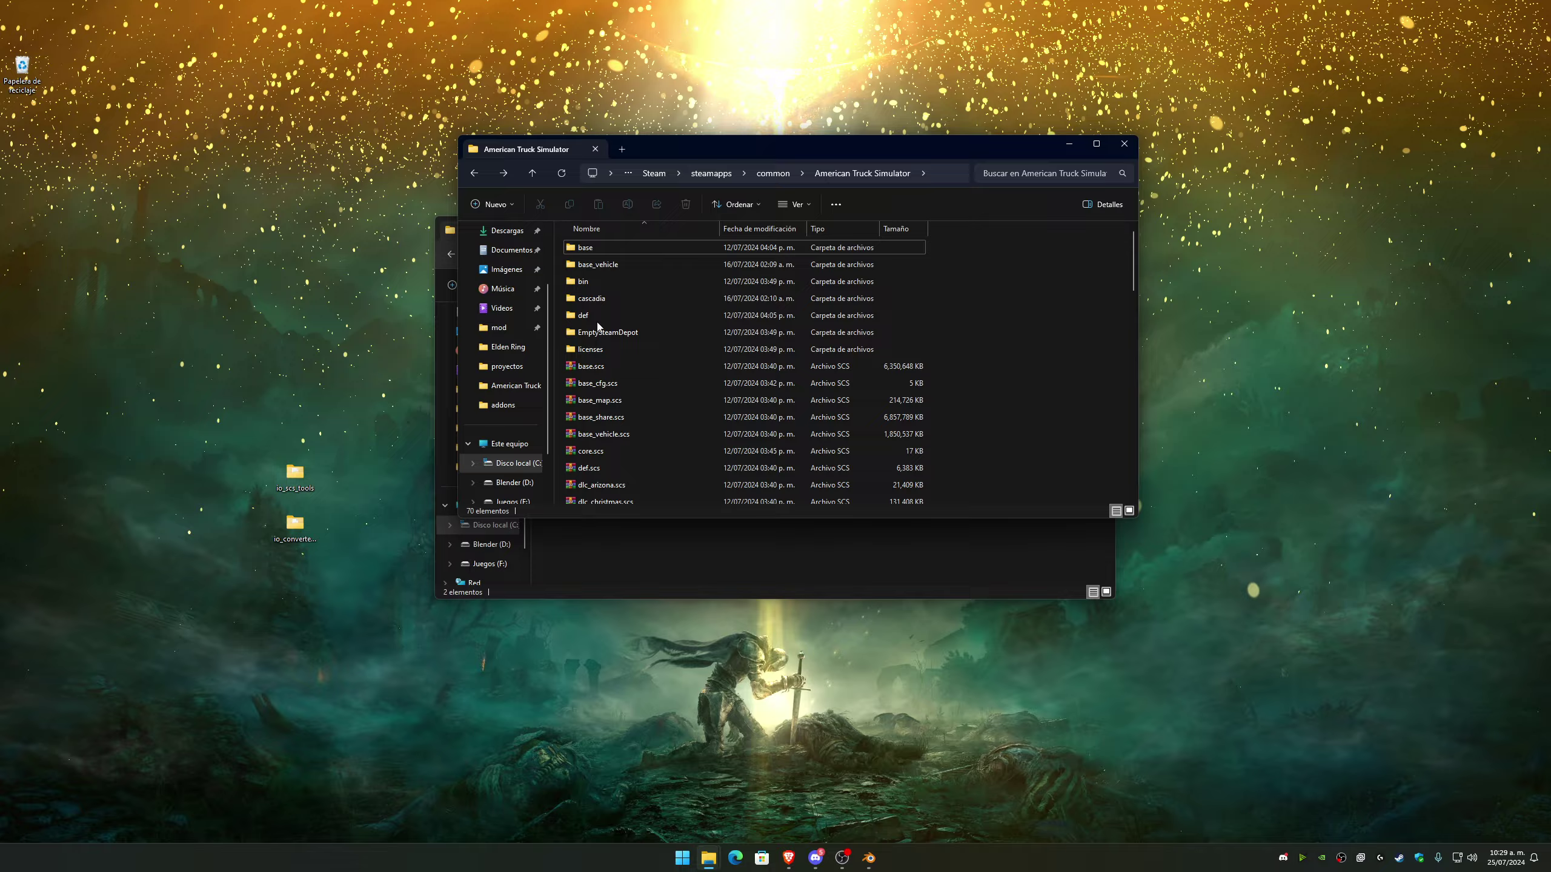
# Inspect the cascadia folder's contents, then return to the American Truck Simulator folder.
pyautogui.doubleClick(605, 298)
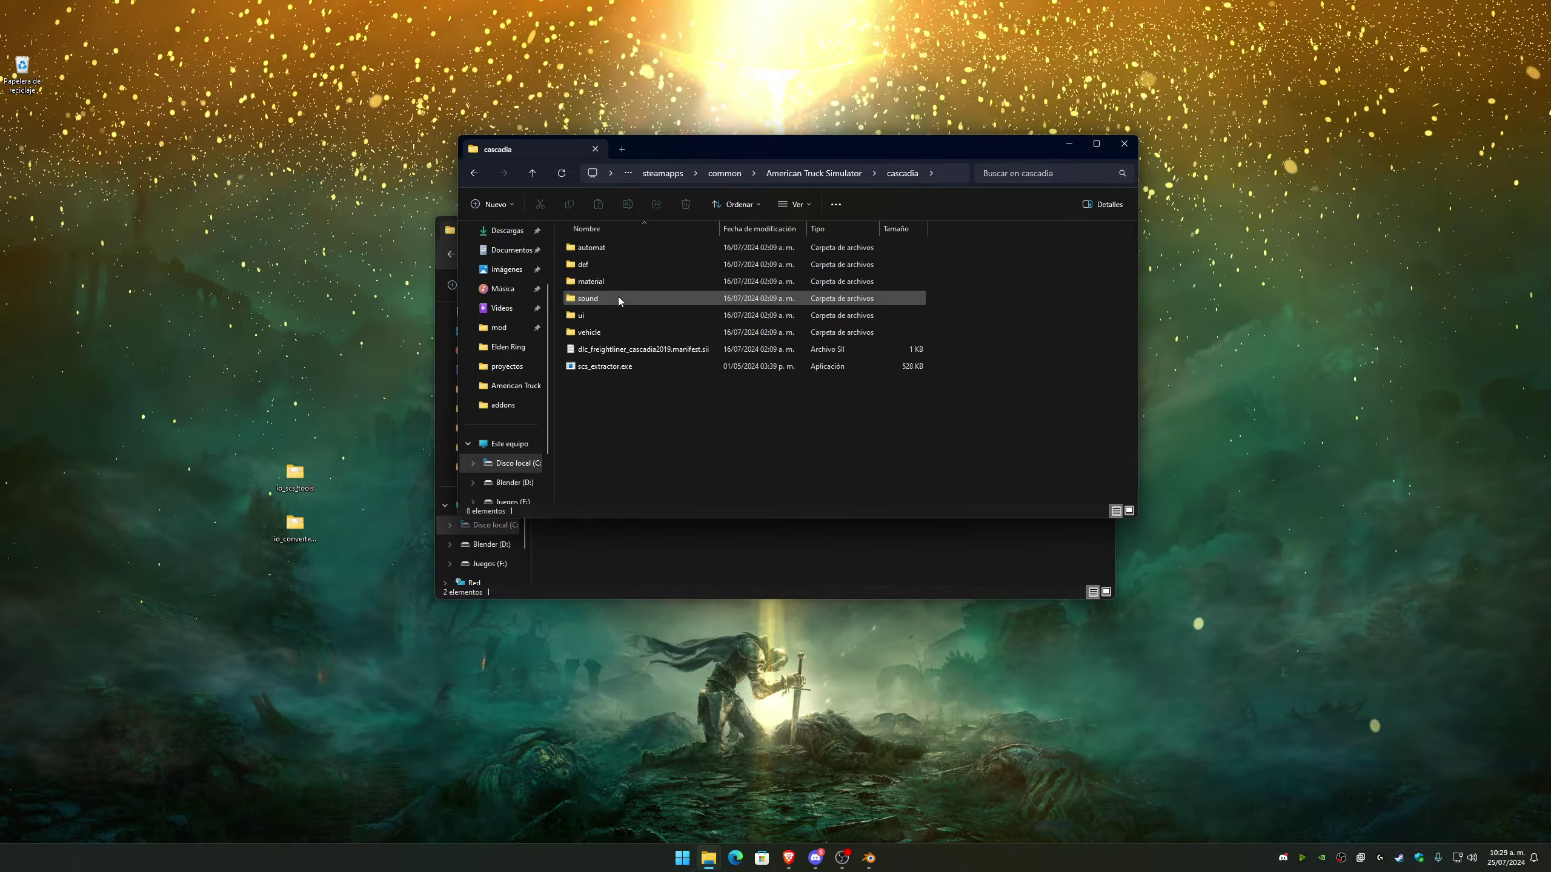
pyautogui.click(599, 370)
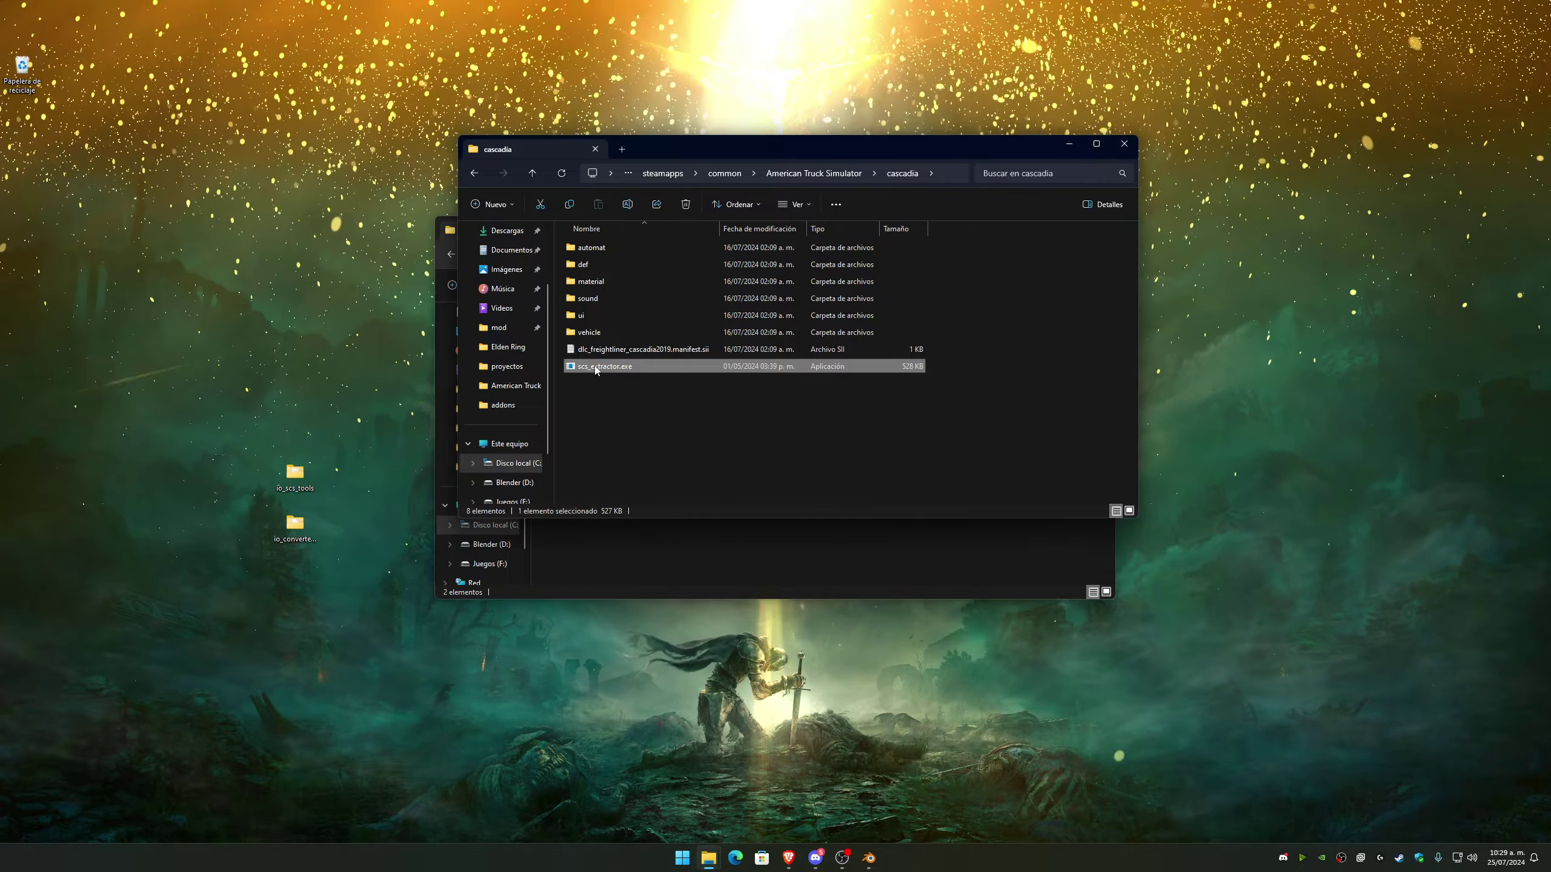
pyautogui.click(614, 383)
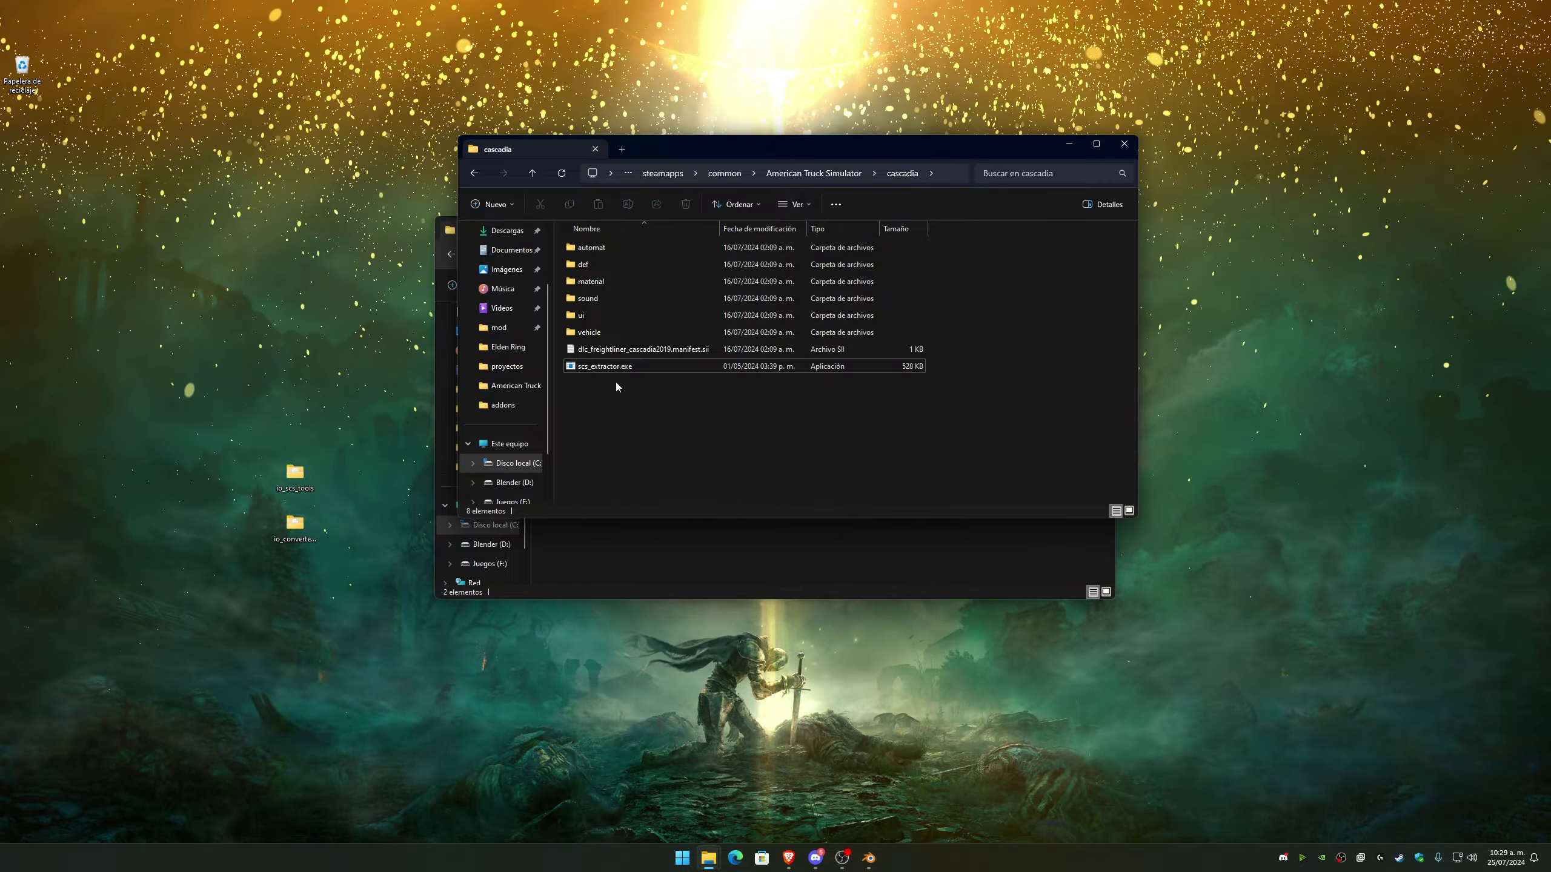
pyautogui.click(531, 173)
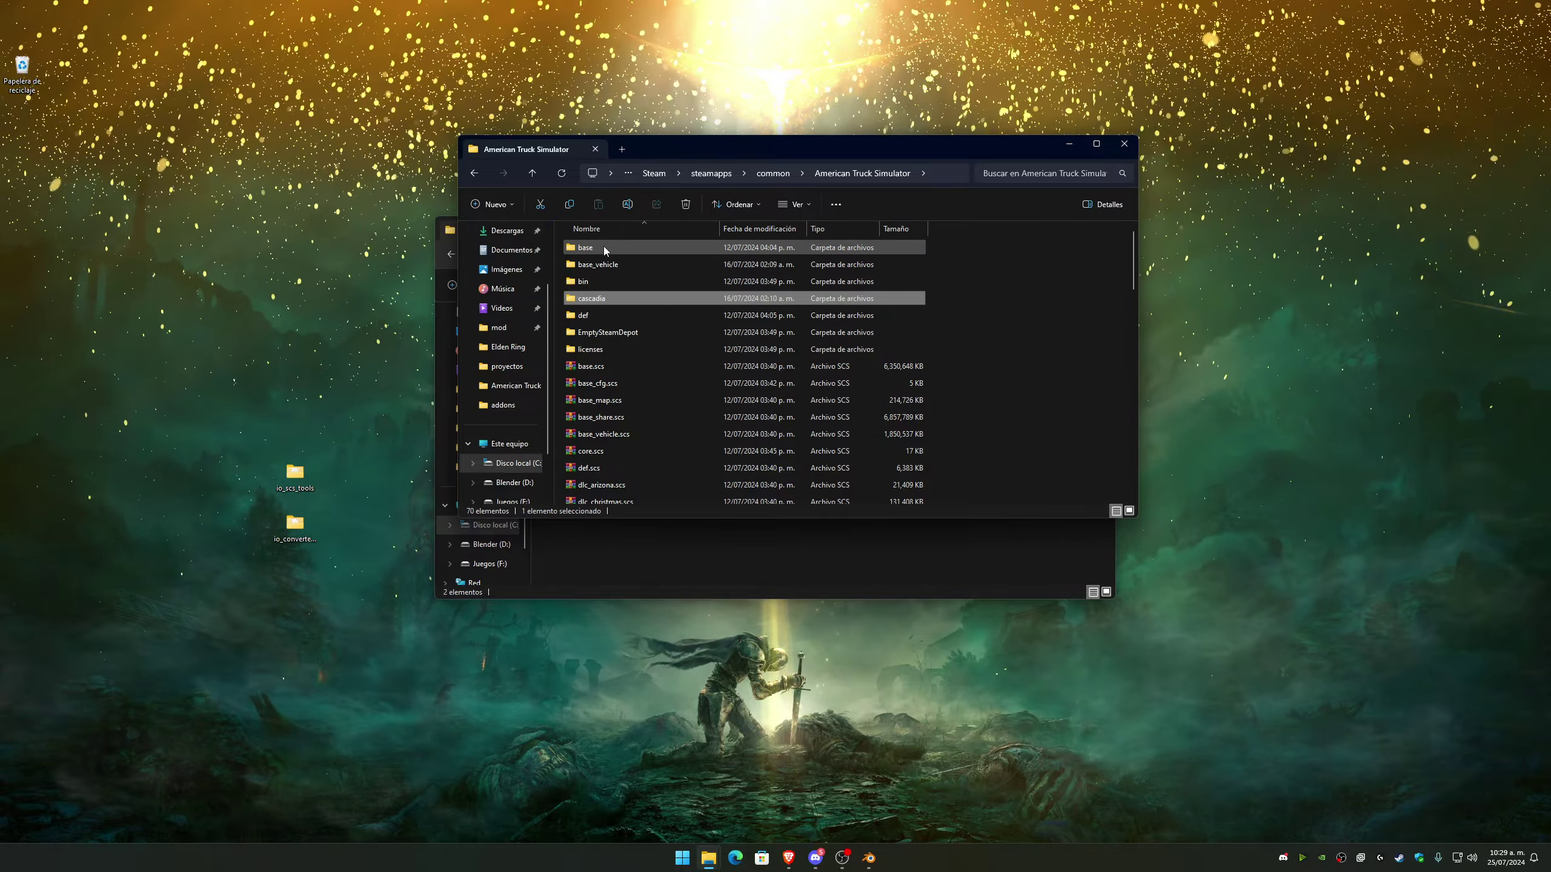
# Check the sizes of base.scs, base_vehicle.scs and def.scs, peek into def, then return to Blender.
pyautogui.click(588, 366)
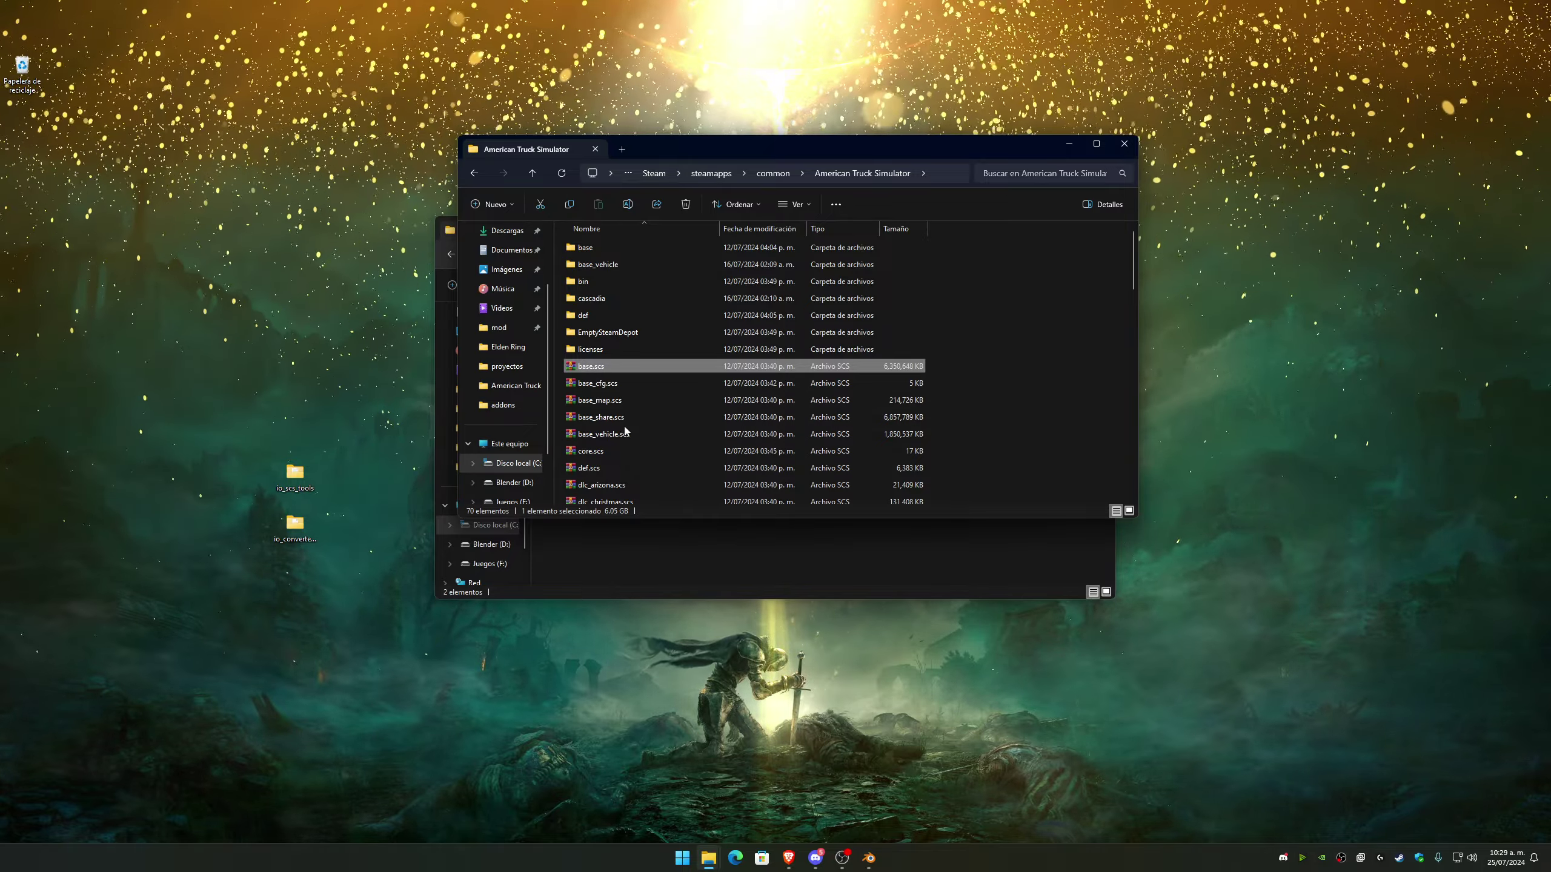
pyautogui.click(617, 433)
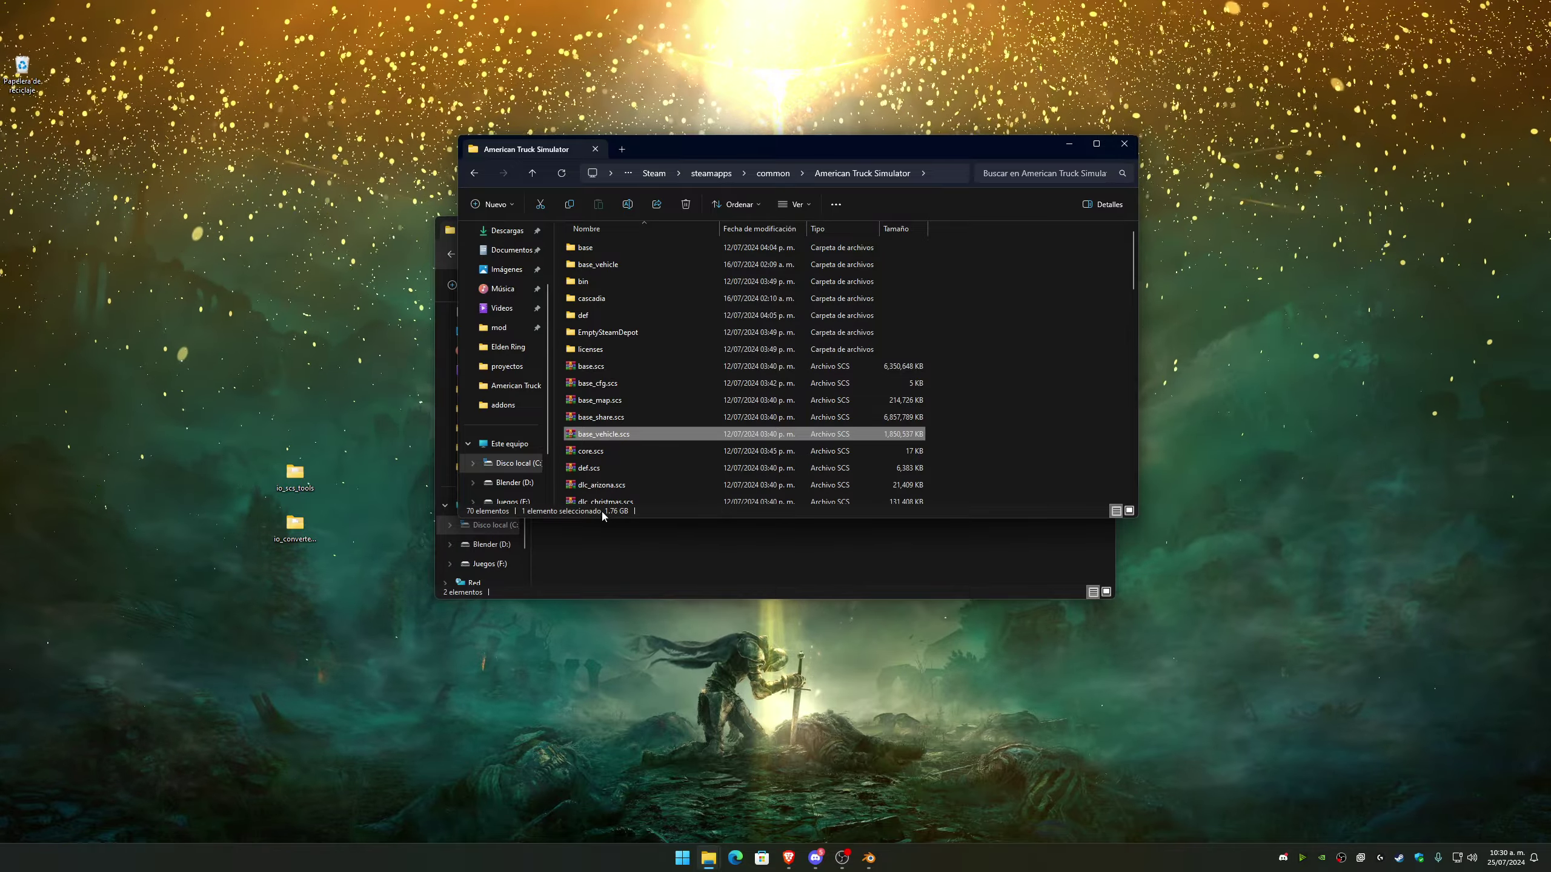
pyautogui.click(591, 468)
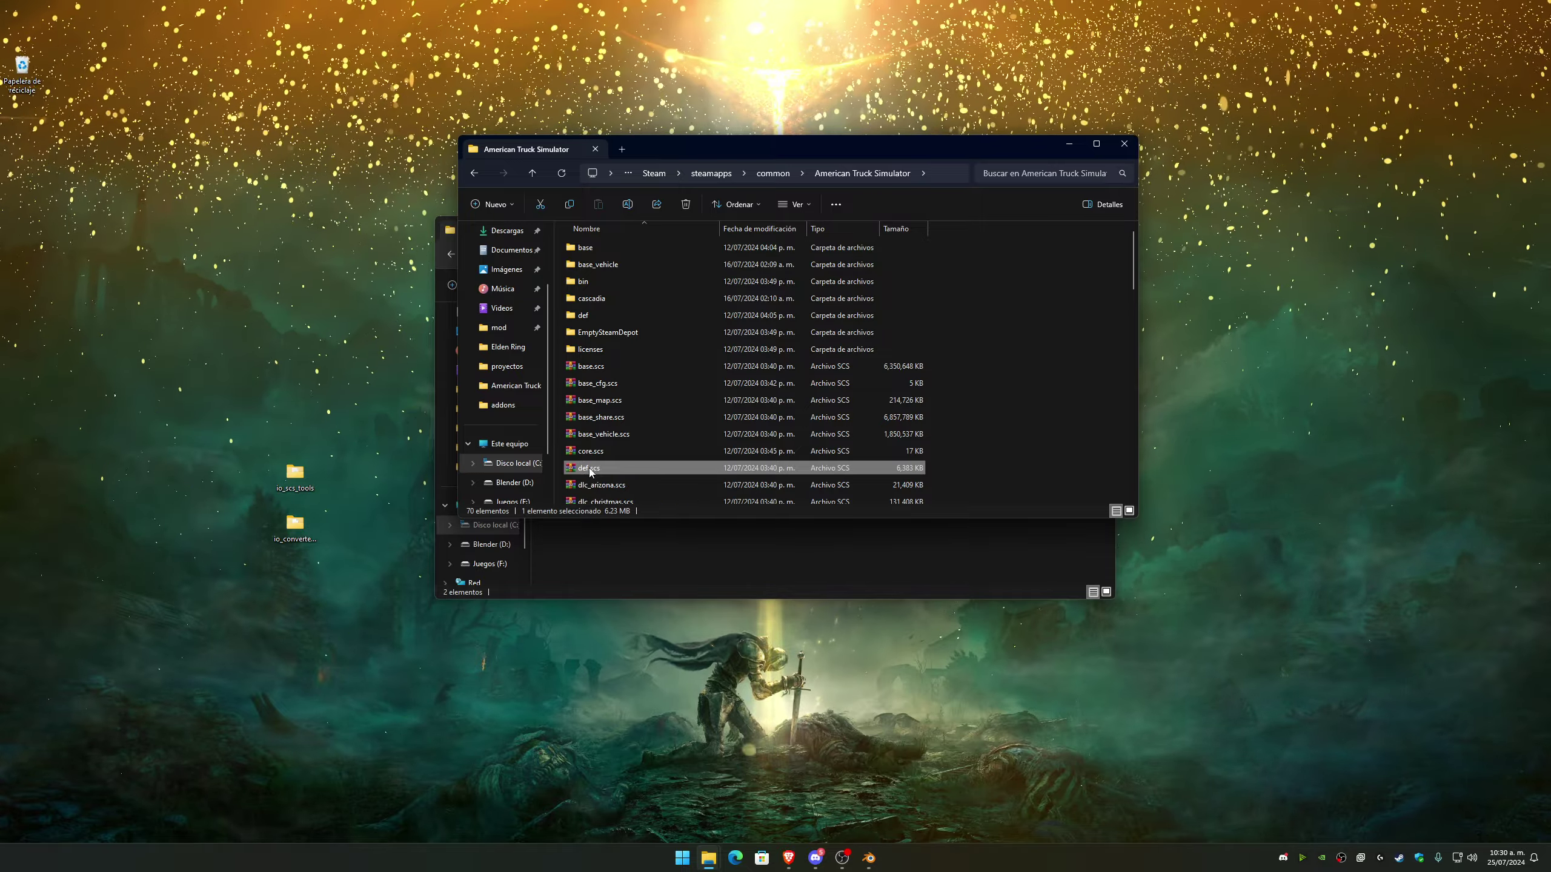
pyautogui.moveTo(591, 465); pyautogui.dragTo(557, 468)
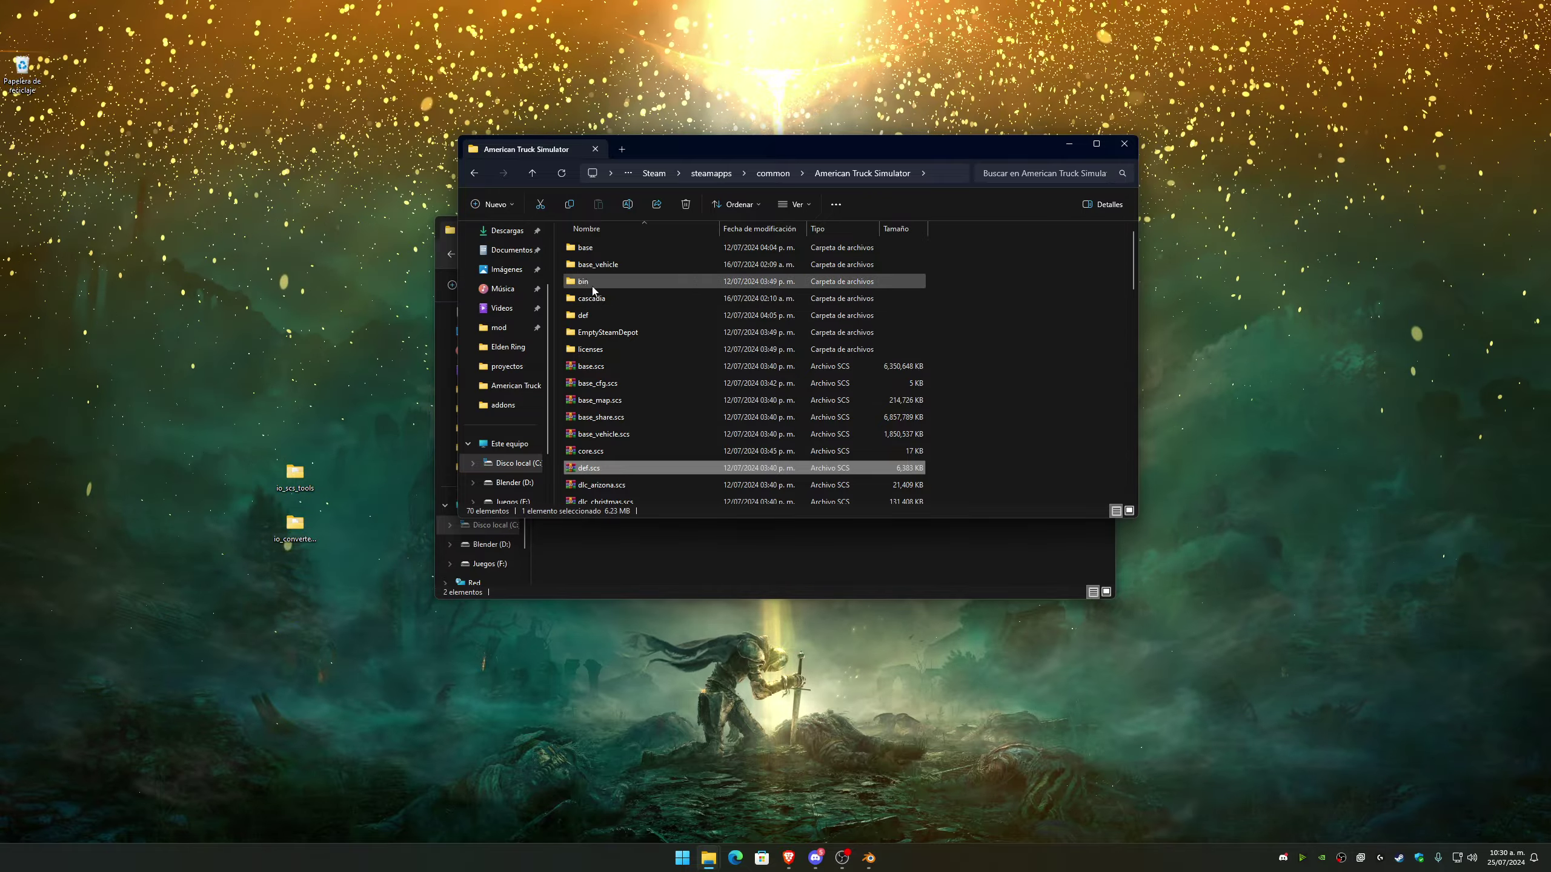
pyautogui.doubleClick(590, 317)
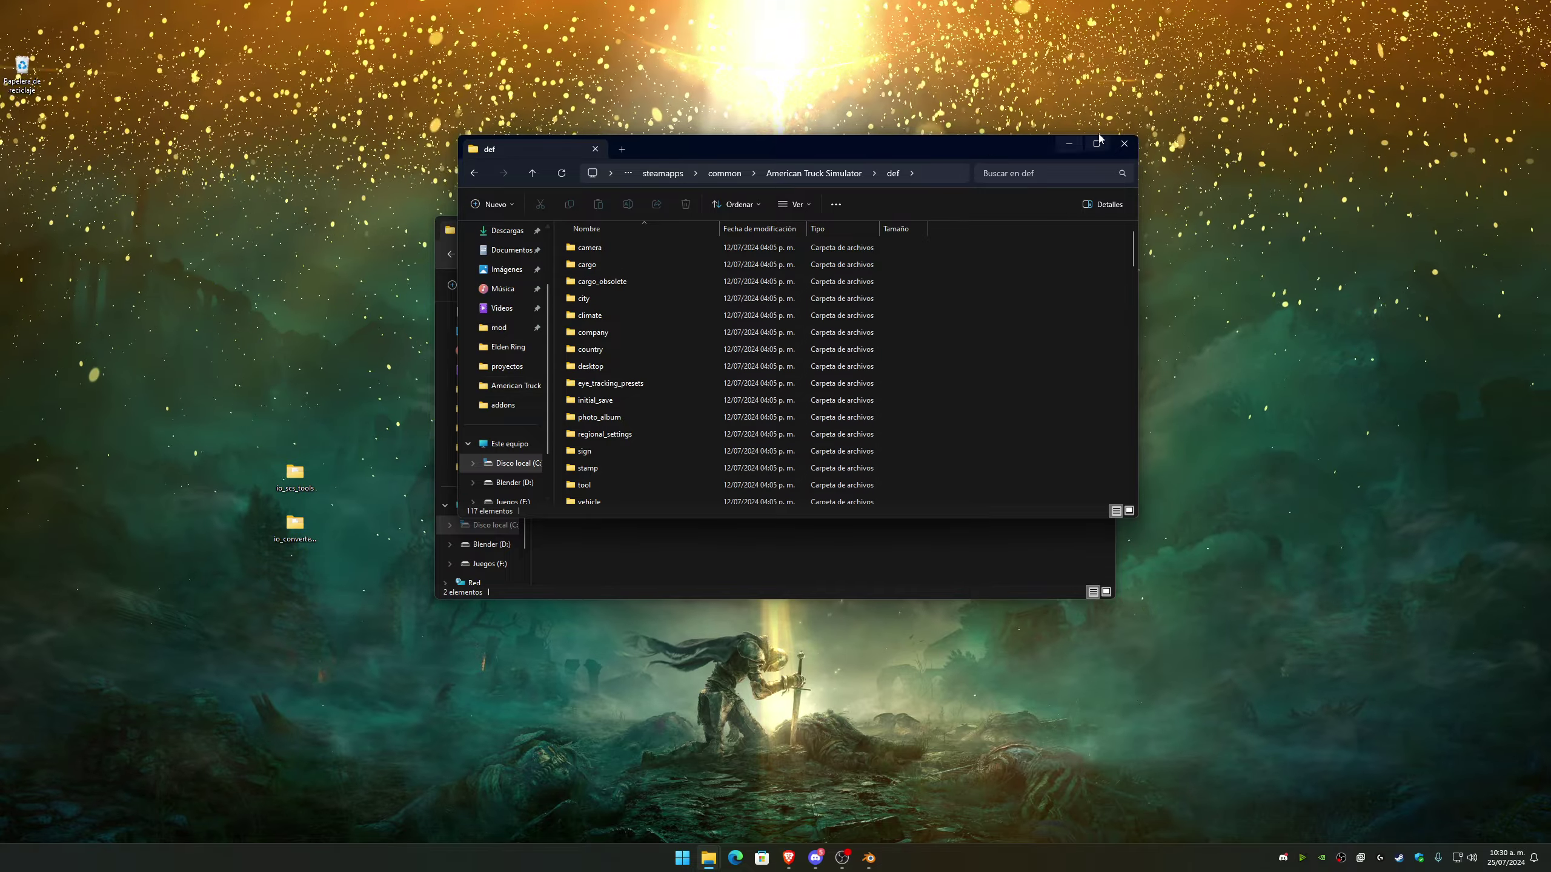
pyautogui.click(1123, 144)
pyautogui.click(874, 859)
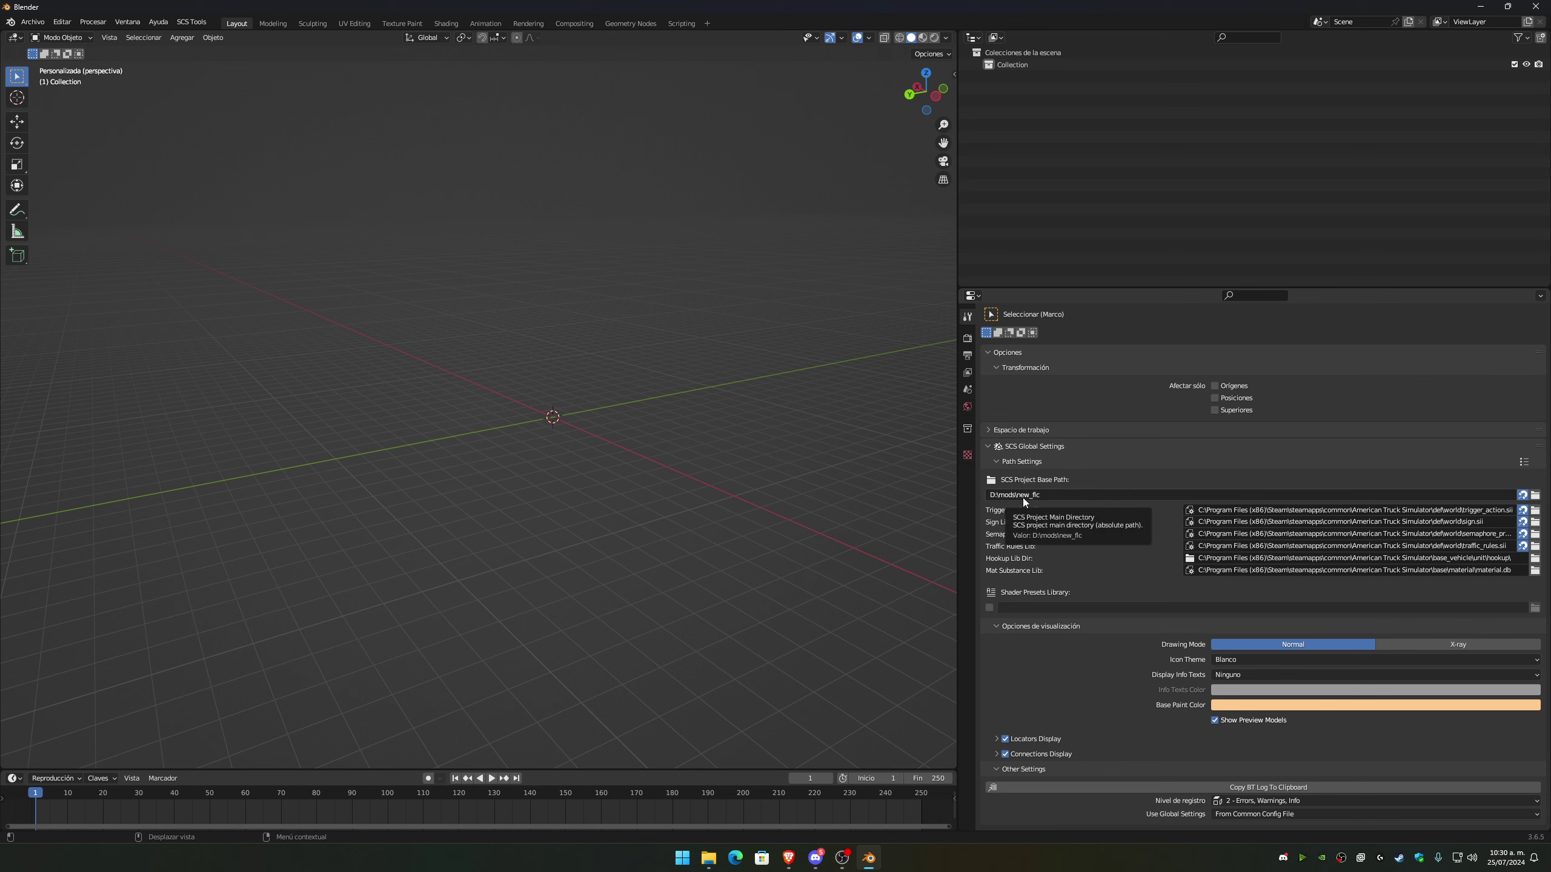
# Browse the mods folder, then cancel so the base path stays D:\mods\new_flc, and start editing the field.
pyautogui.click(1536, 495)
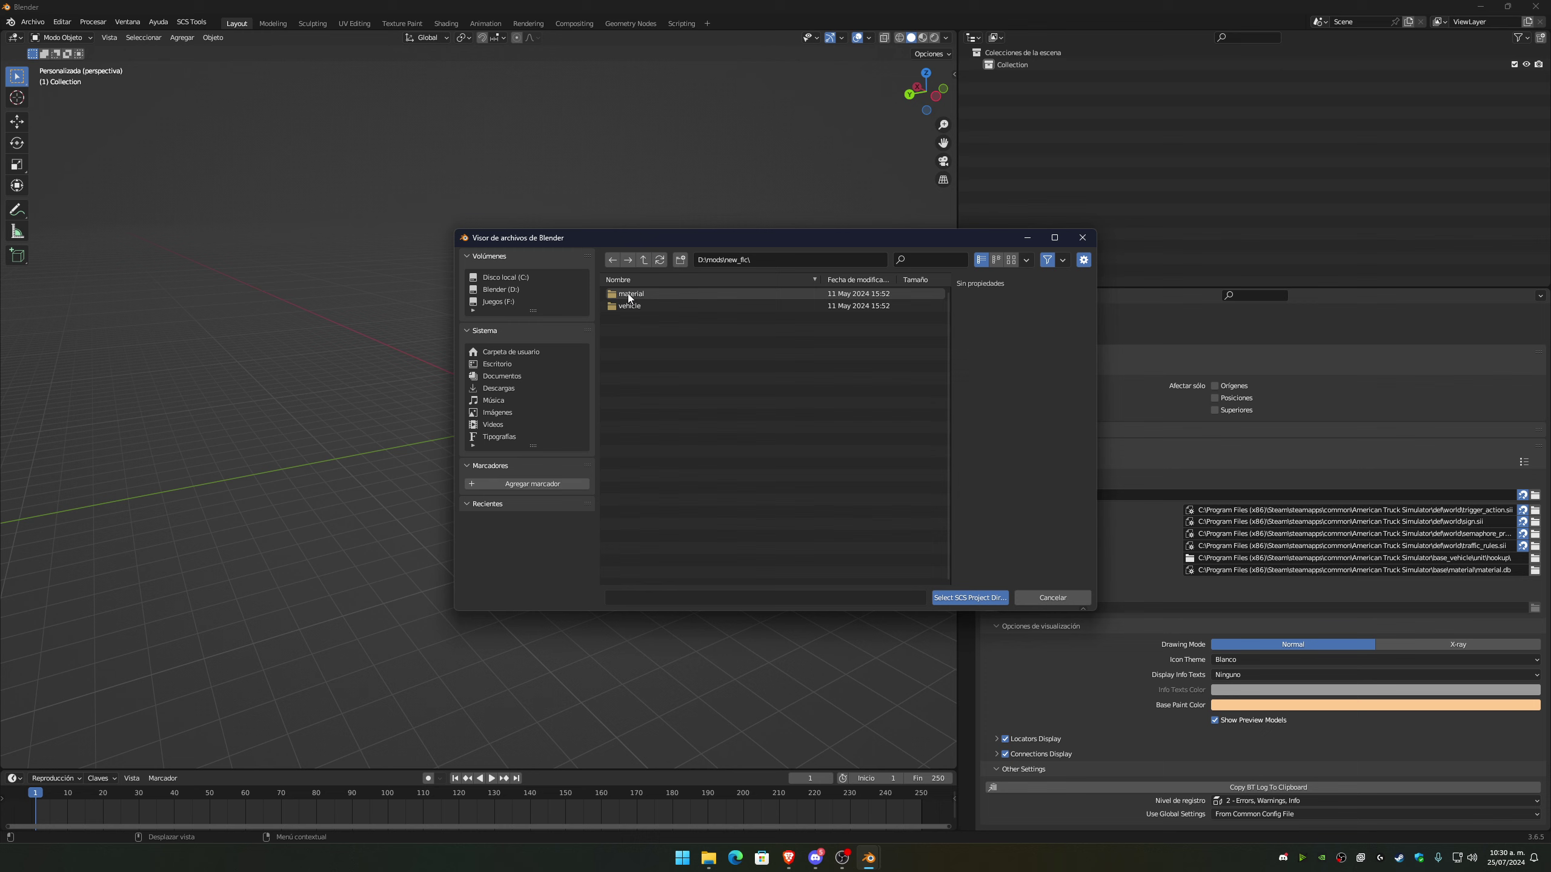
pyautogui.click(1010, 261)
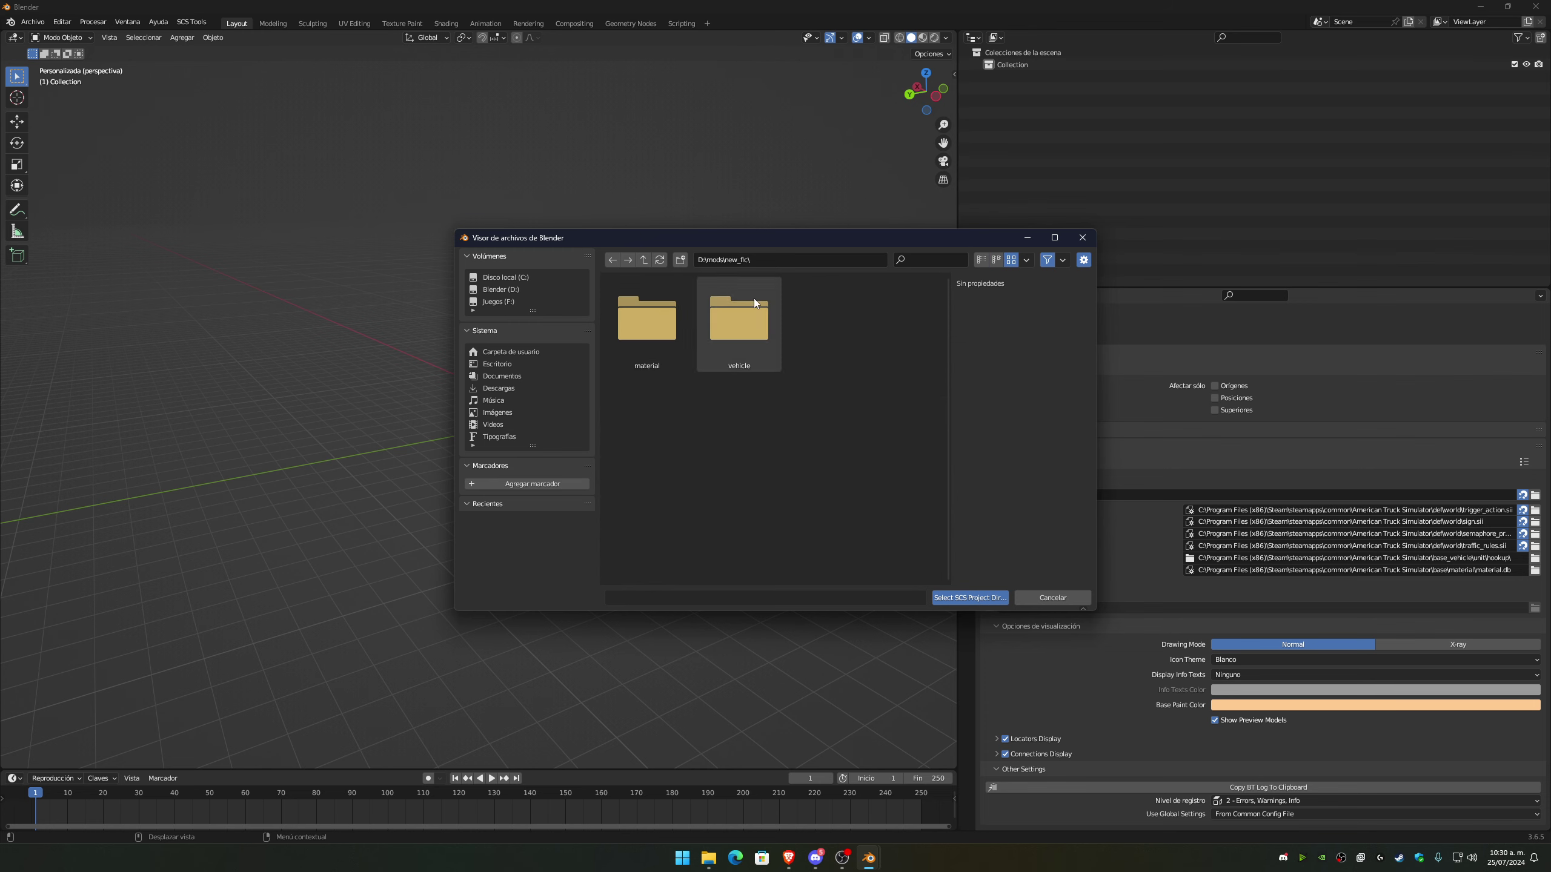
pyautogui.click(644, 260)
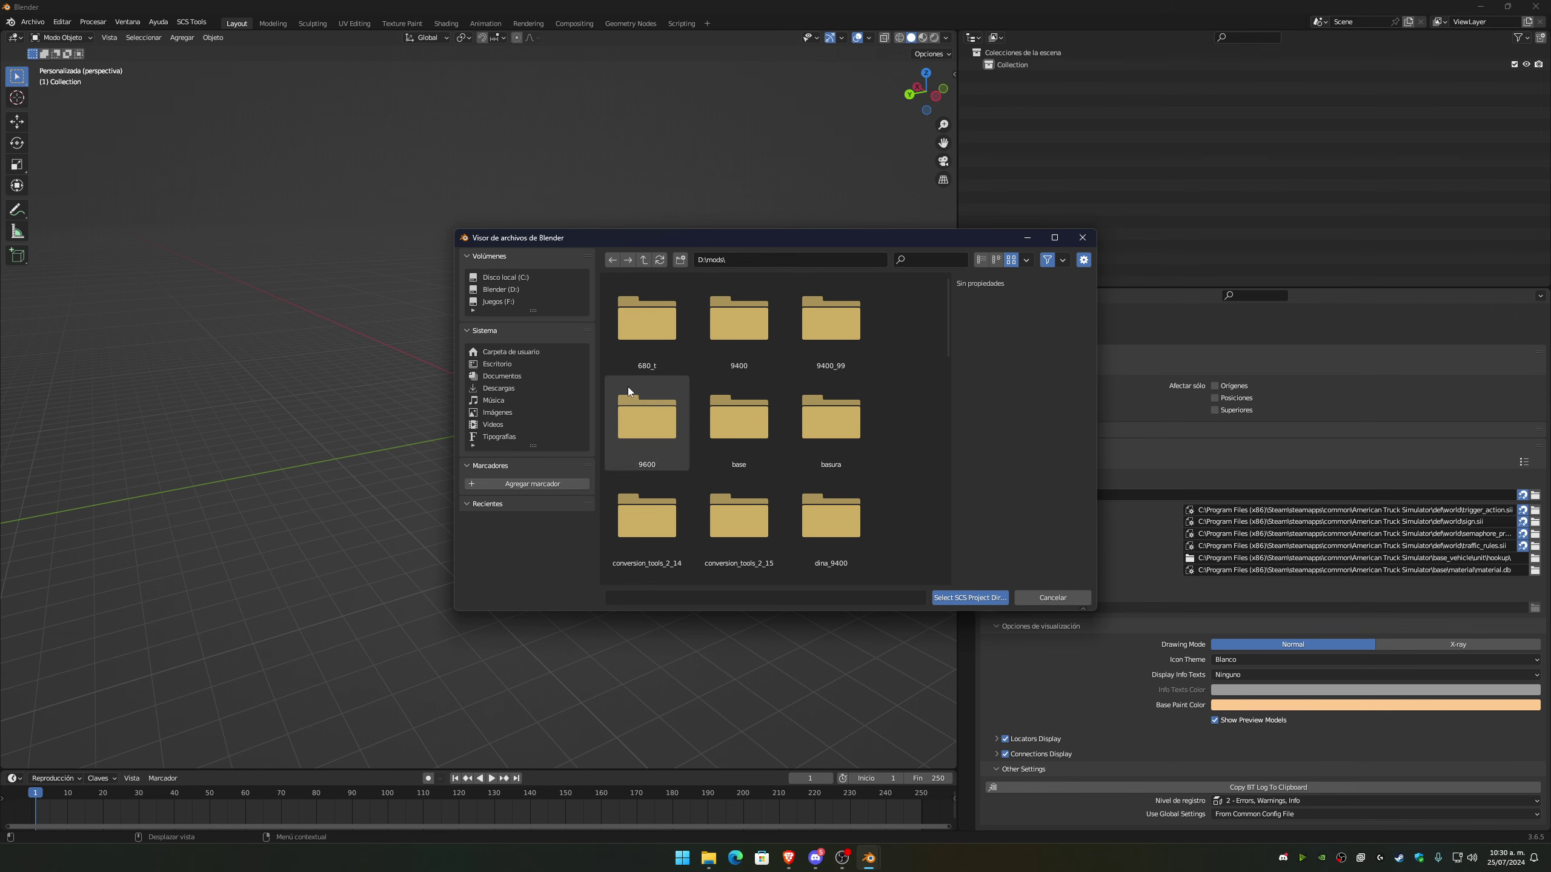
pyautogui.scroll(-3, 763, 480)
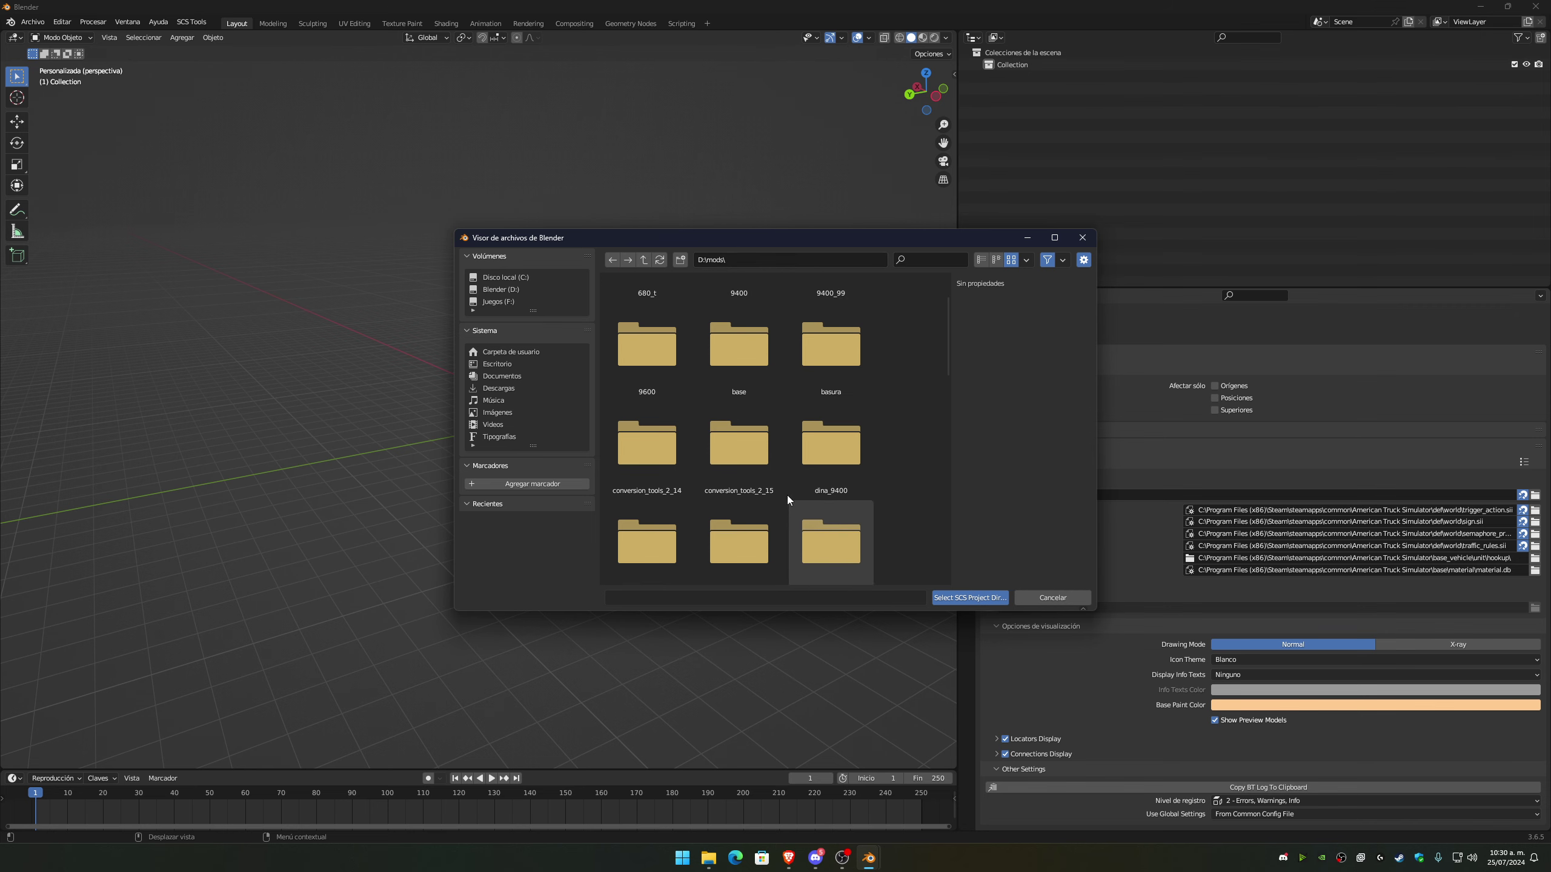
pyautogui.scroll(-2, 717, 442)
pyautogui.scroll(2, 717, 442)
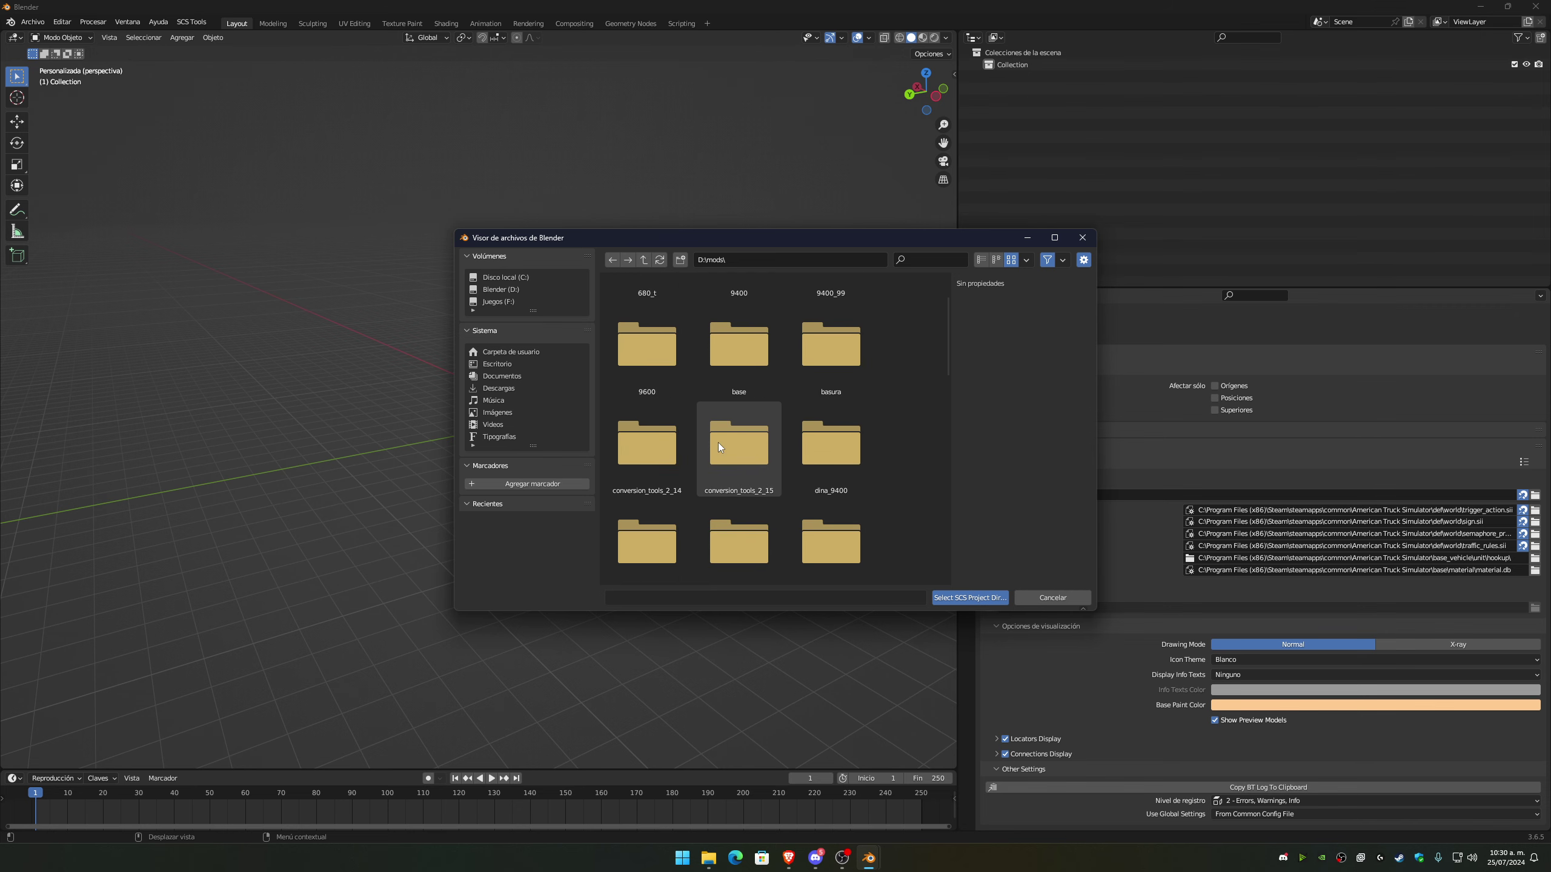
pyautogui.scroll(2, 717, 443)
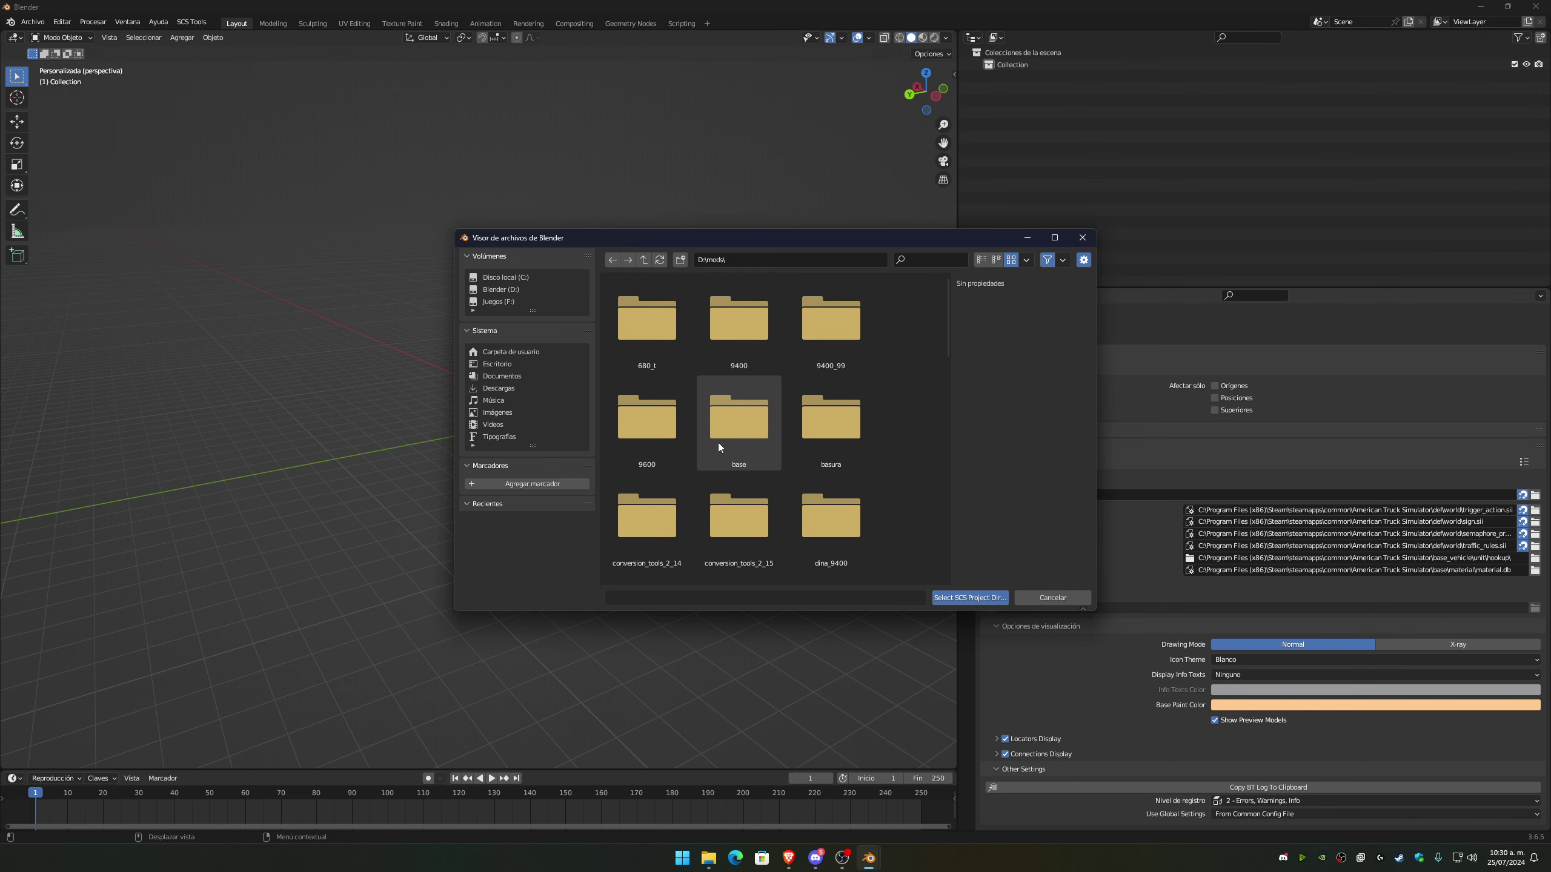
pyautogui.click(1054, 600)
pyautogui.click(1027, 494)
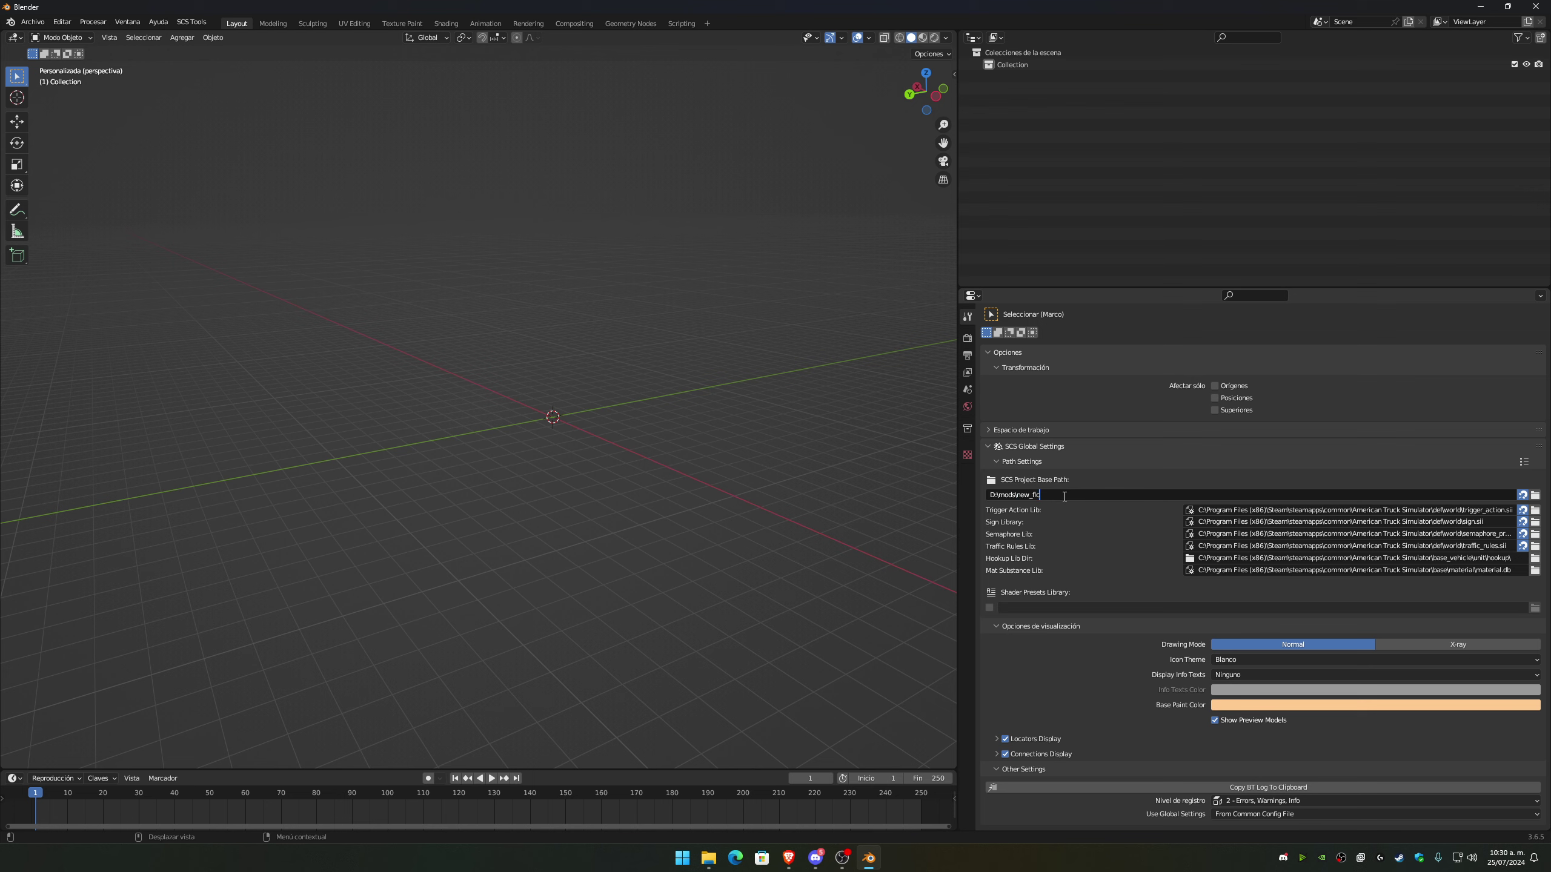
# Confirm the project base path D:\mods\new_flc and leave the Mat Substance Lib path unchanged.
pyautogui.moveTo(1064, 497); pyautogui.dragTo(970, 500)
pyautogui.press('Return')
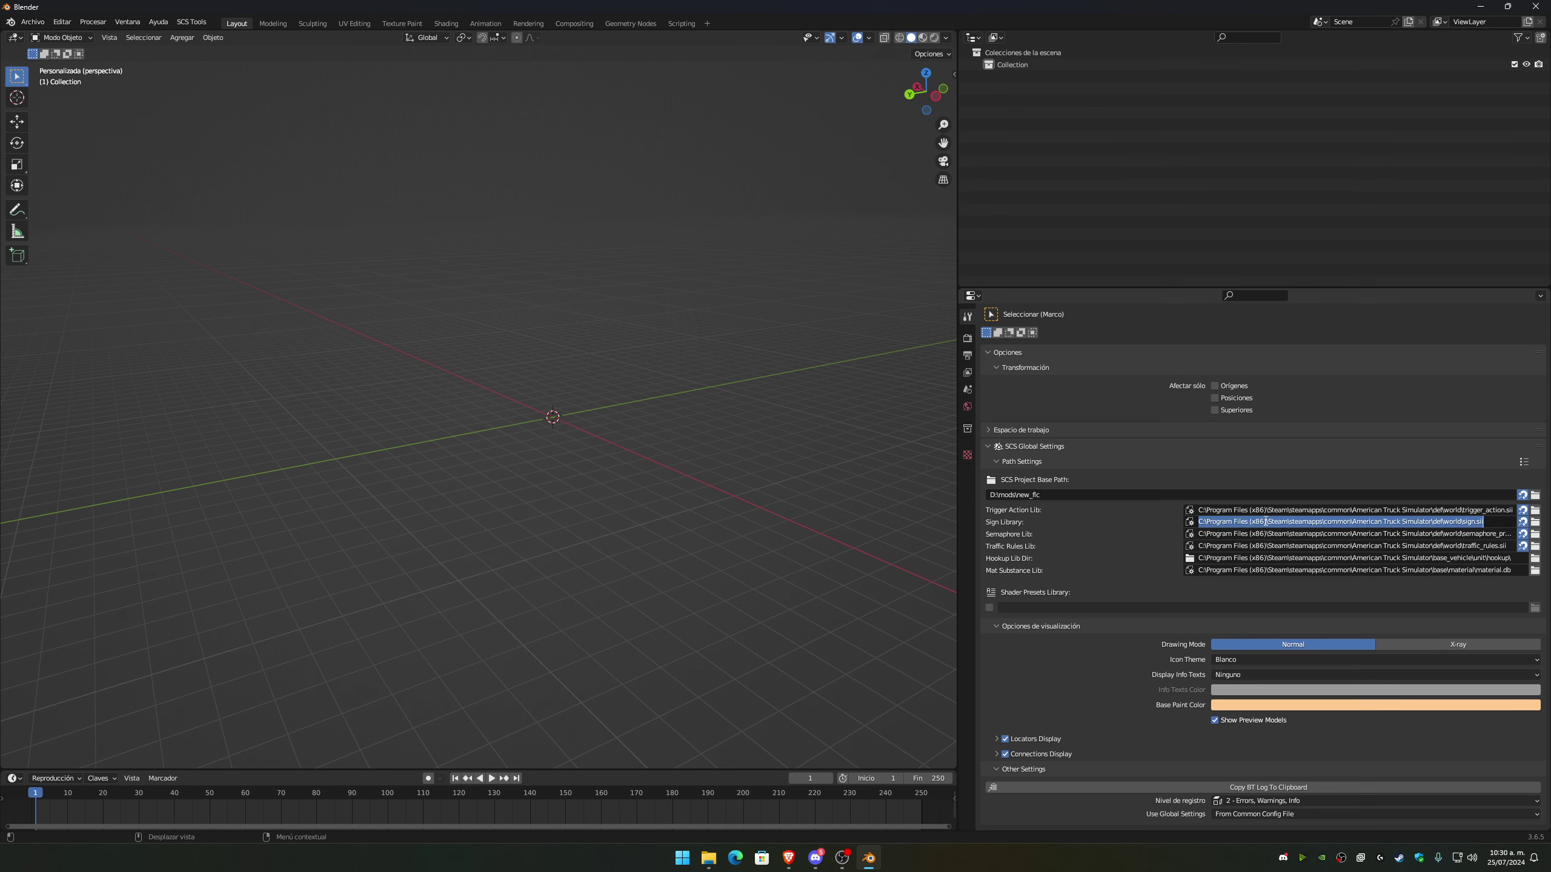
pyautogui.click(1258, 570)
pyautogui.press('Return')
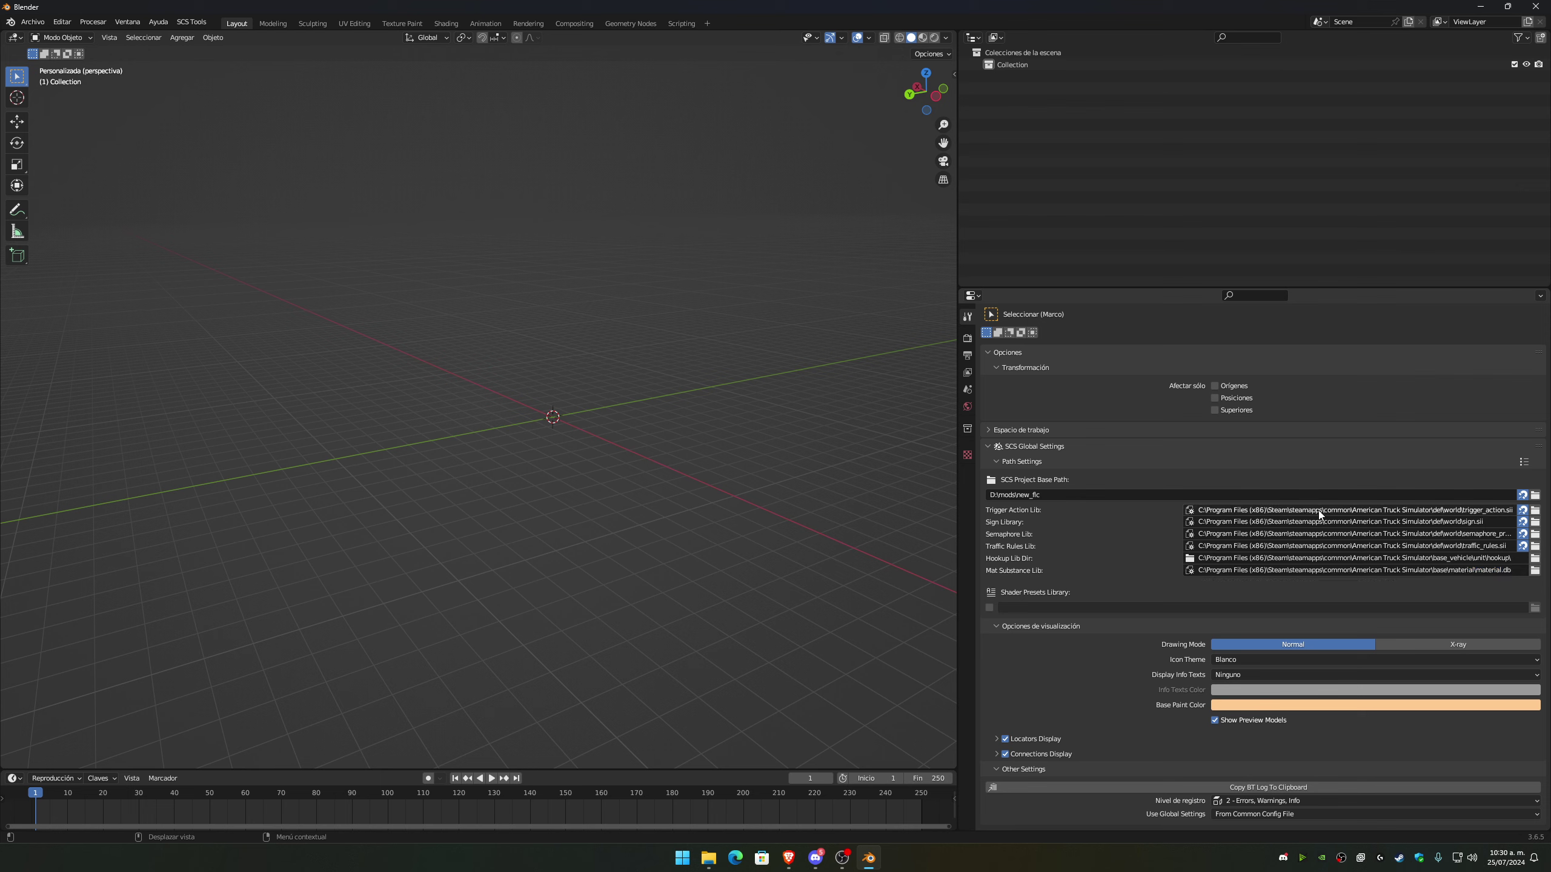
# Set Trigger Action Lib to def\world\trigger_action.sii, filtering the file list by 'tri'.
pyautogui.click(1535, 509)
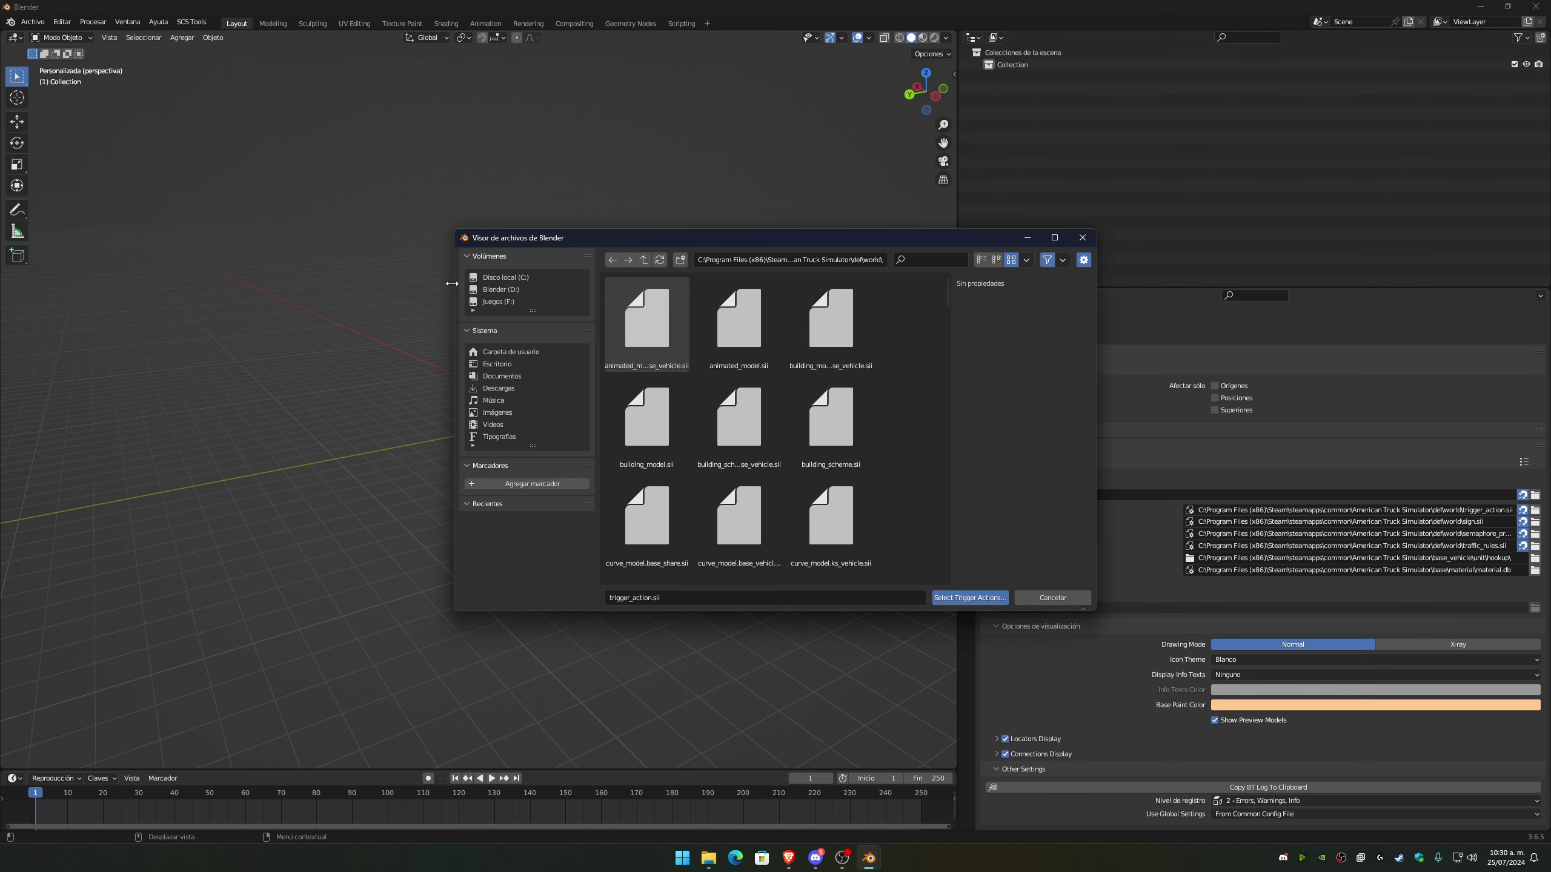
pyautogui.moveTo(451, 284); pyautogui.dragTo(287, 284)
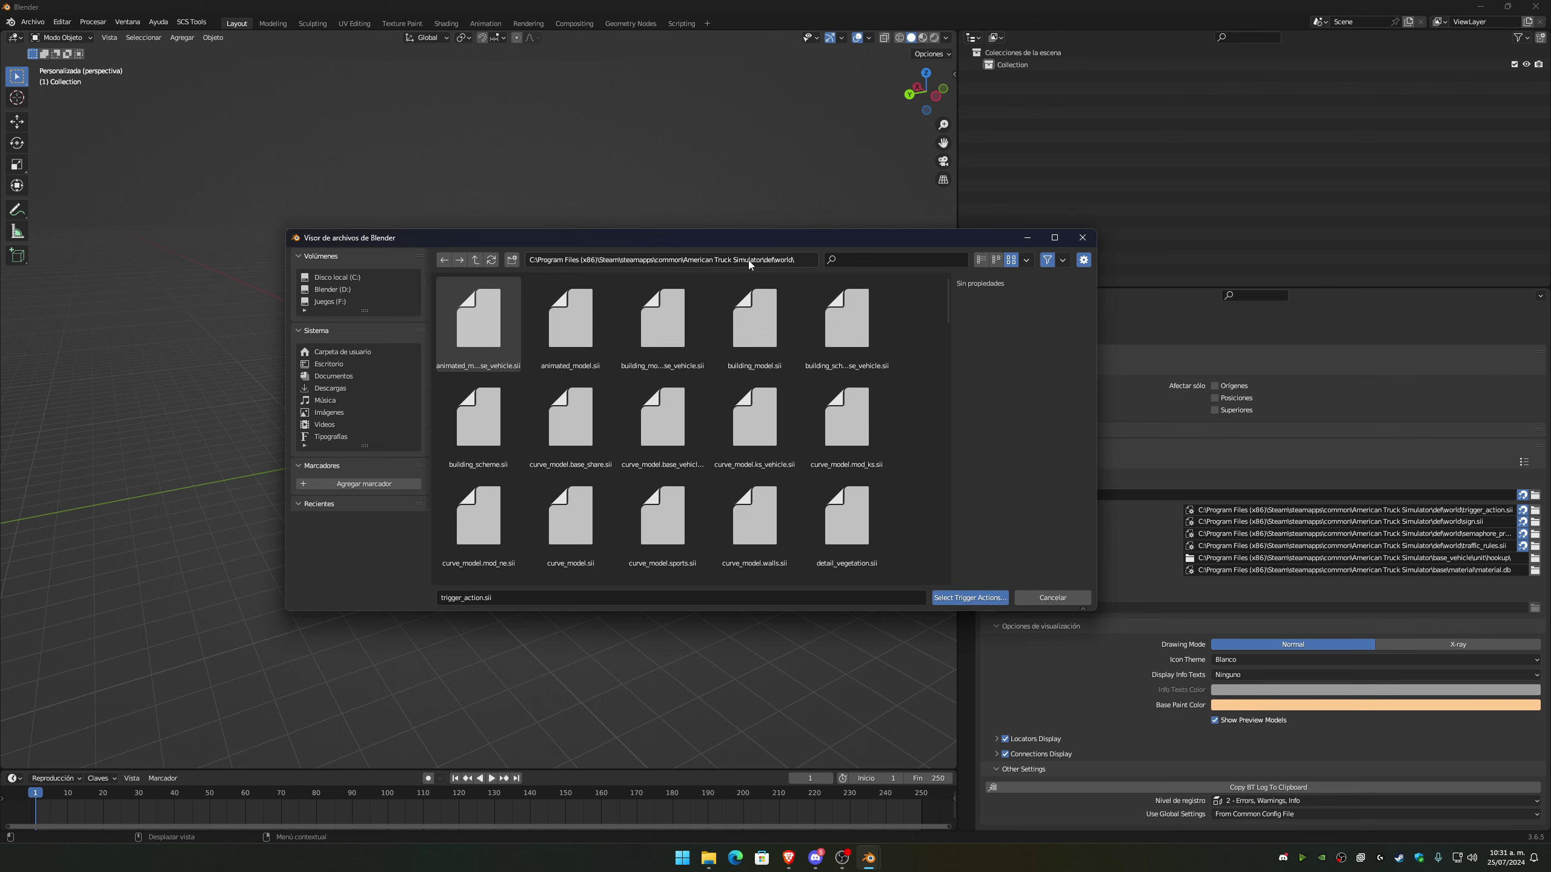
pyautogui.click(765, 260)
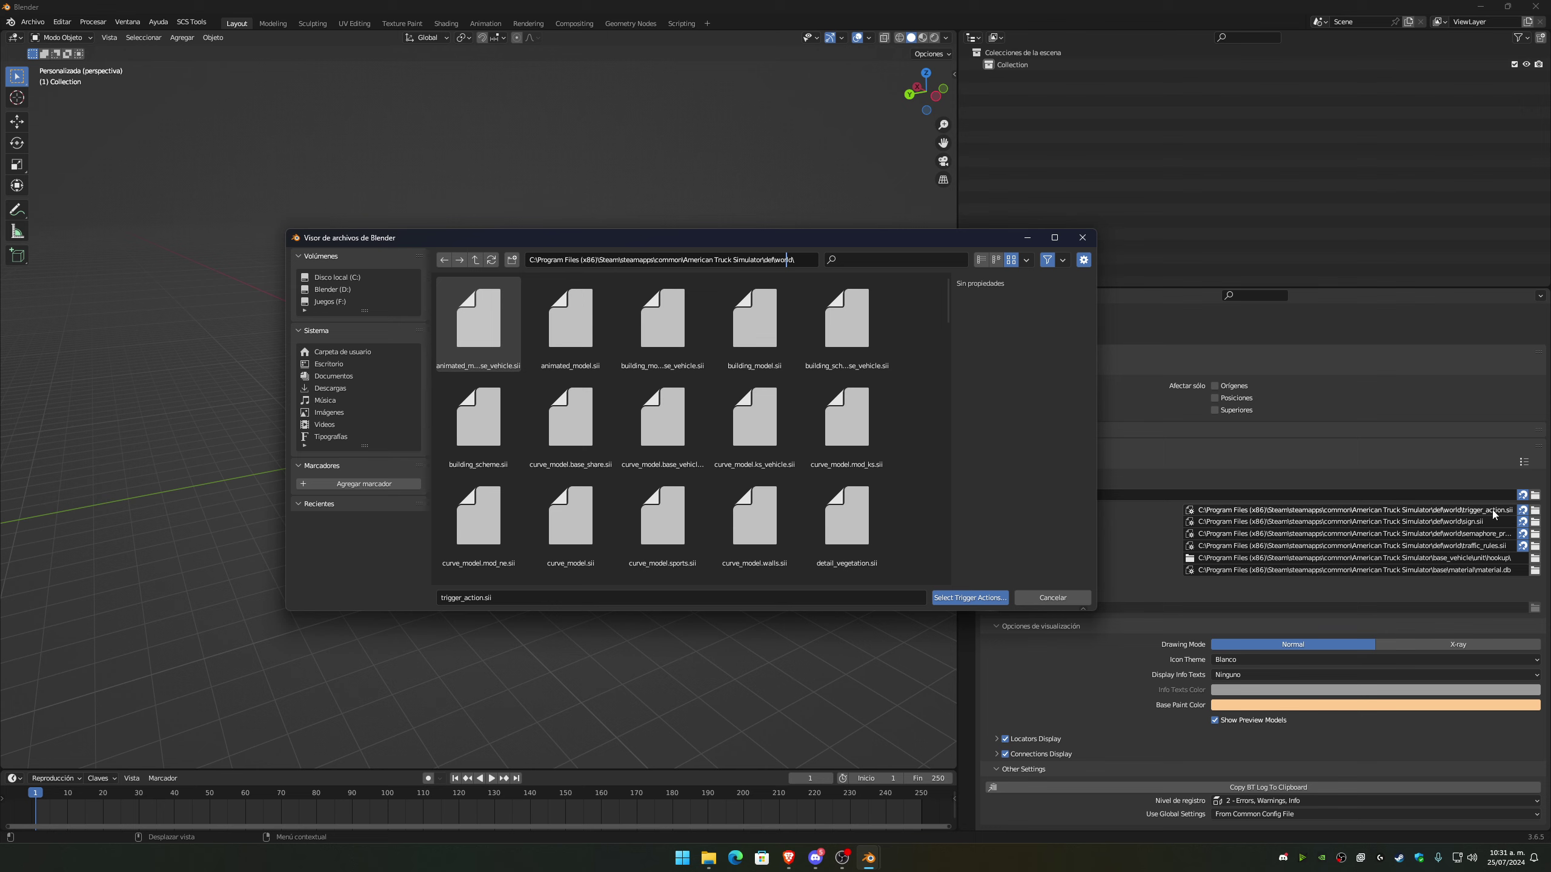
pyautogui.click(853, 265)
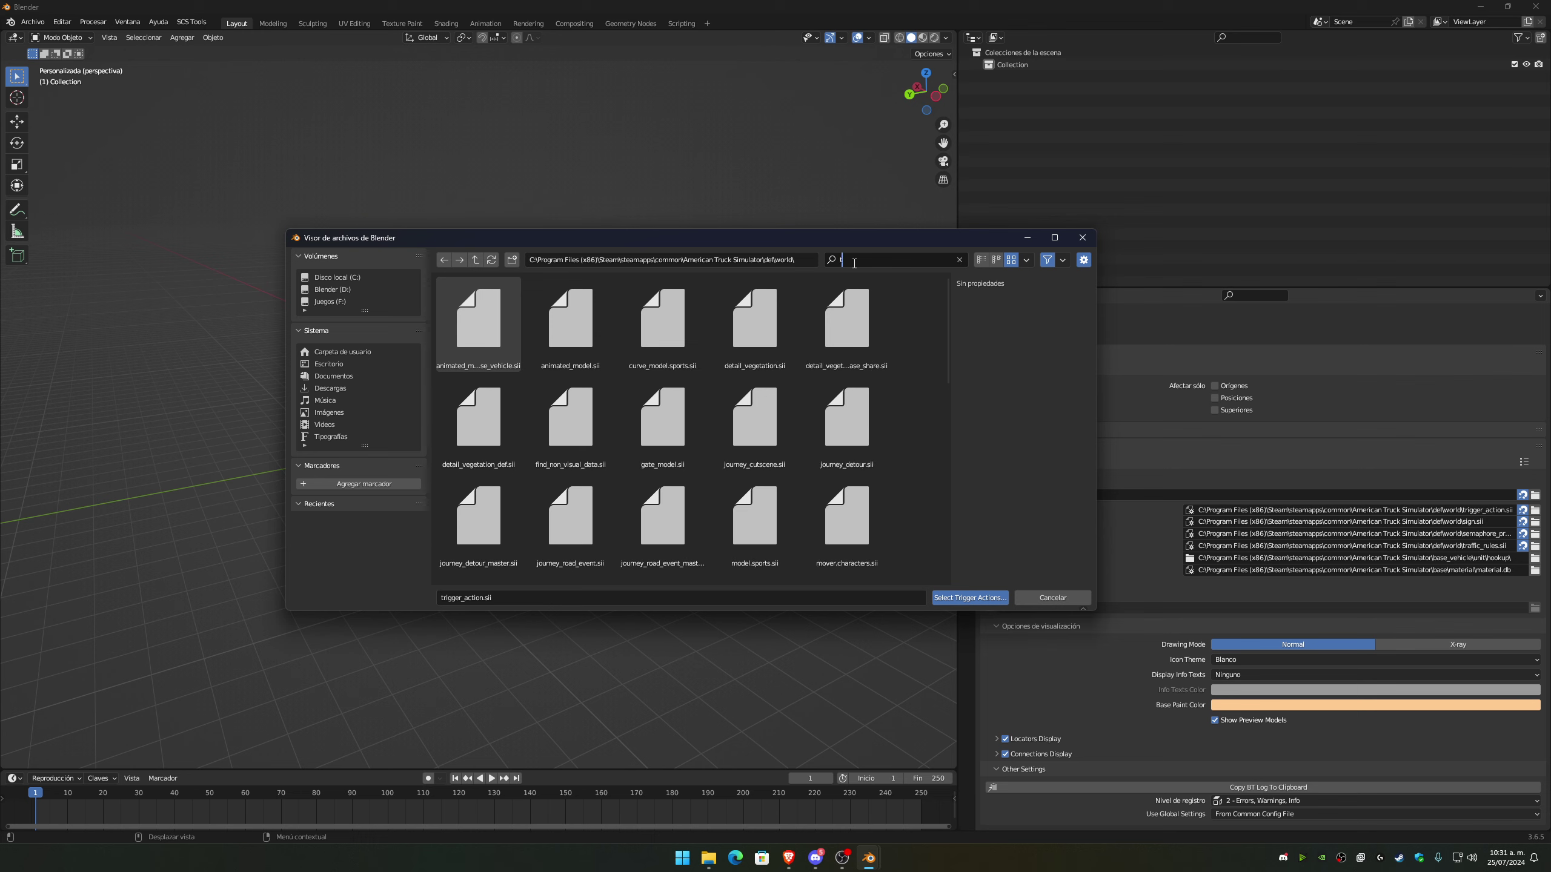
pyautogui.write('tri')
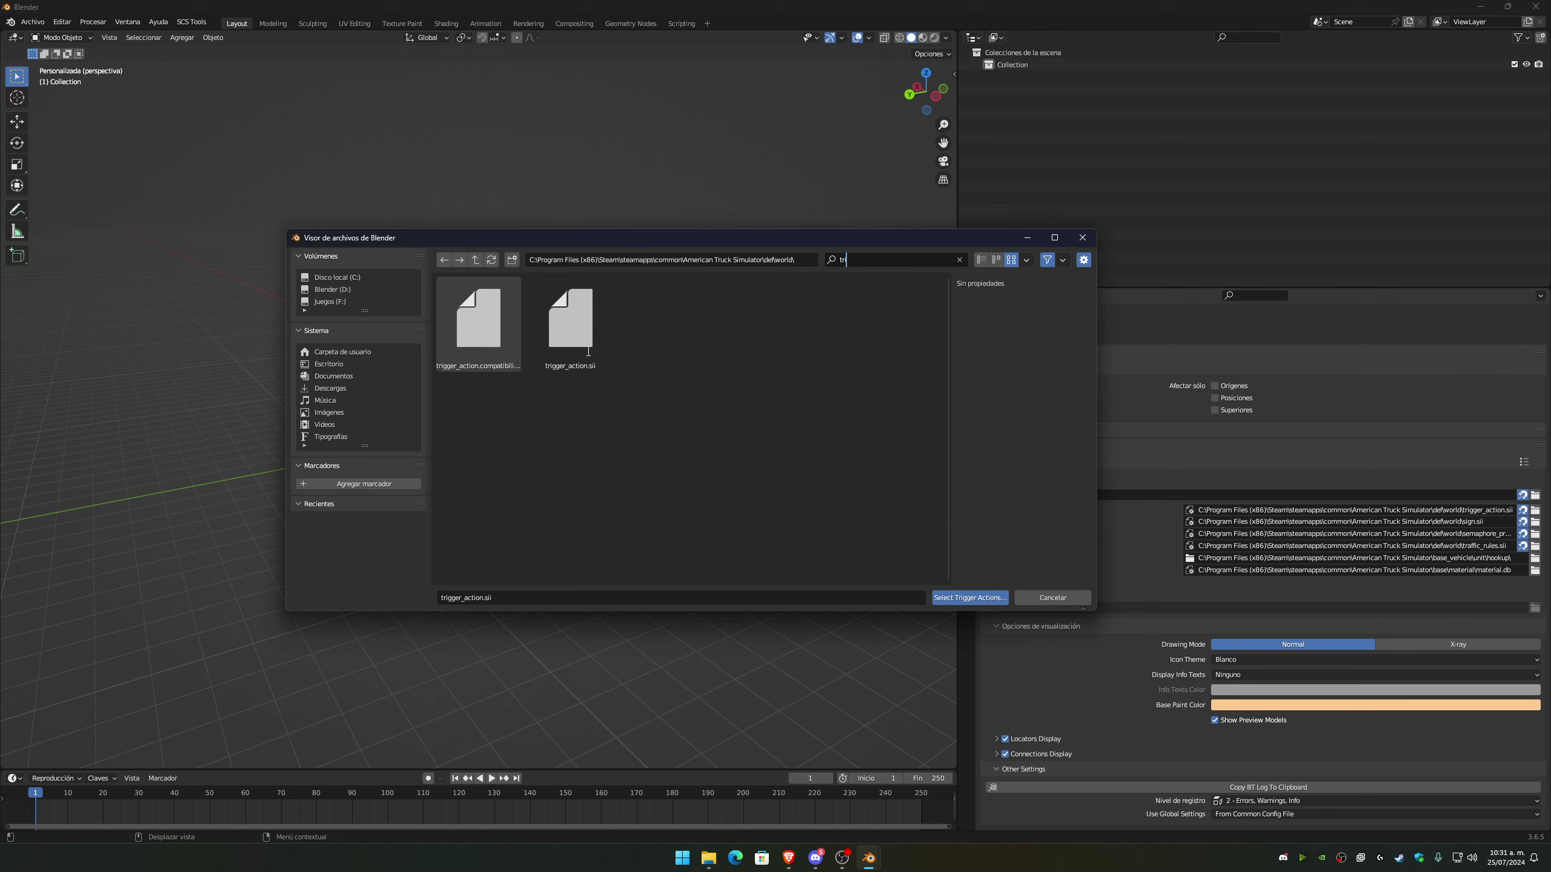
pyautogui.press('Return')
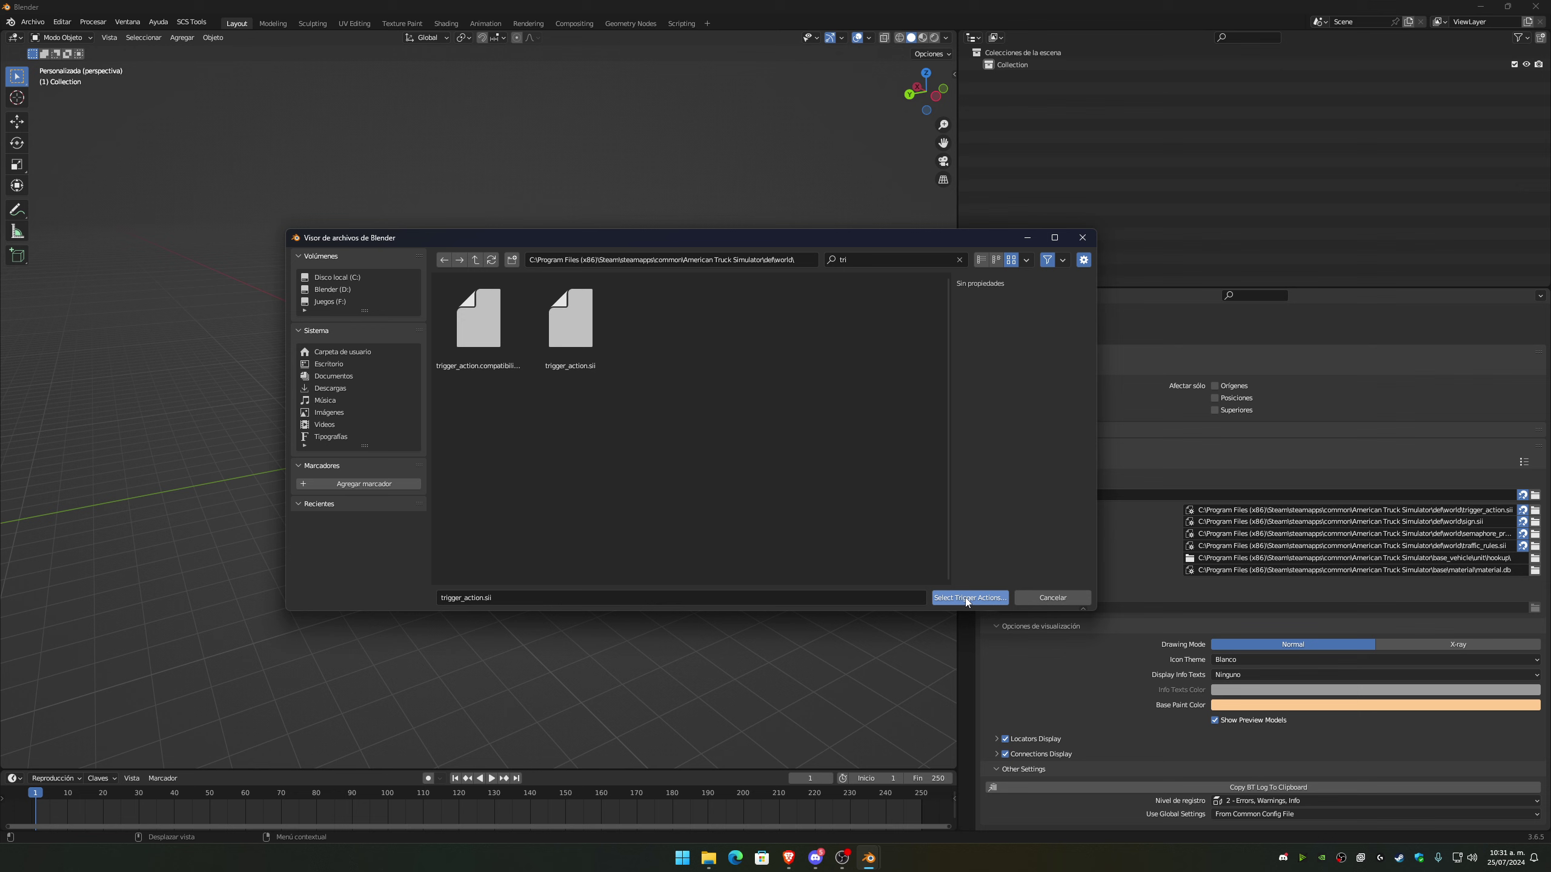
pyautogui.click(965, 598)
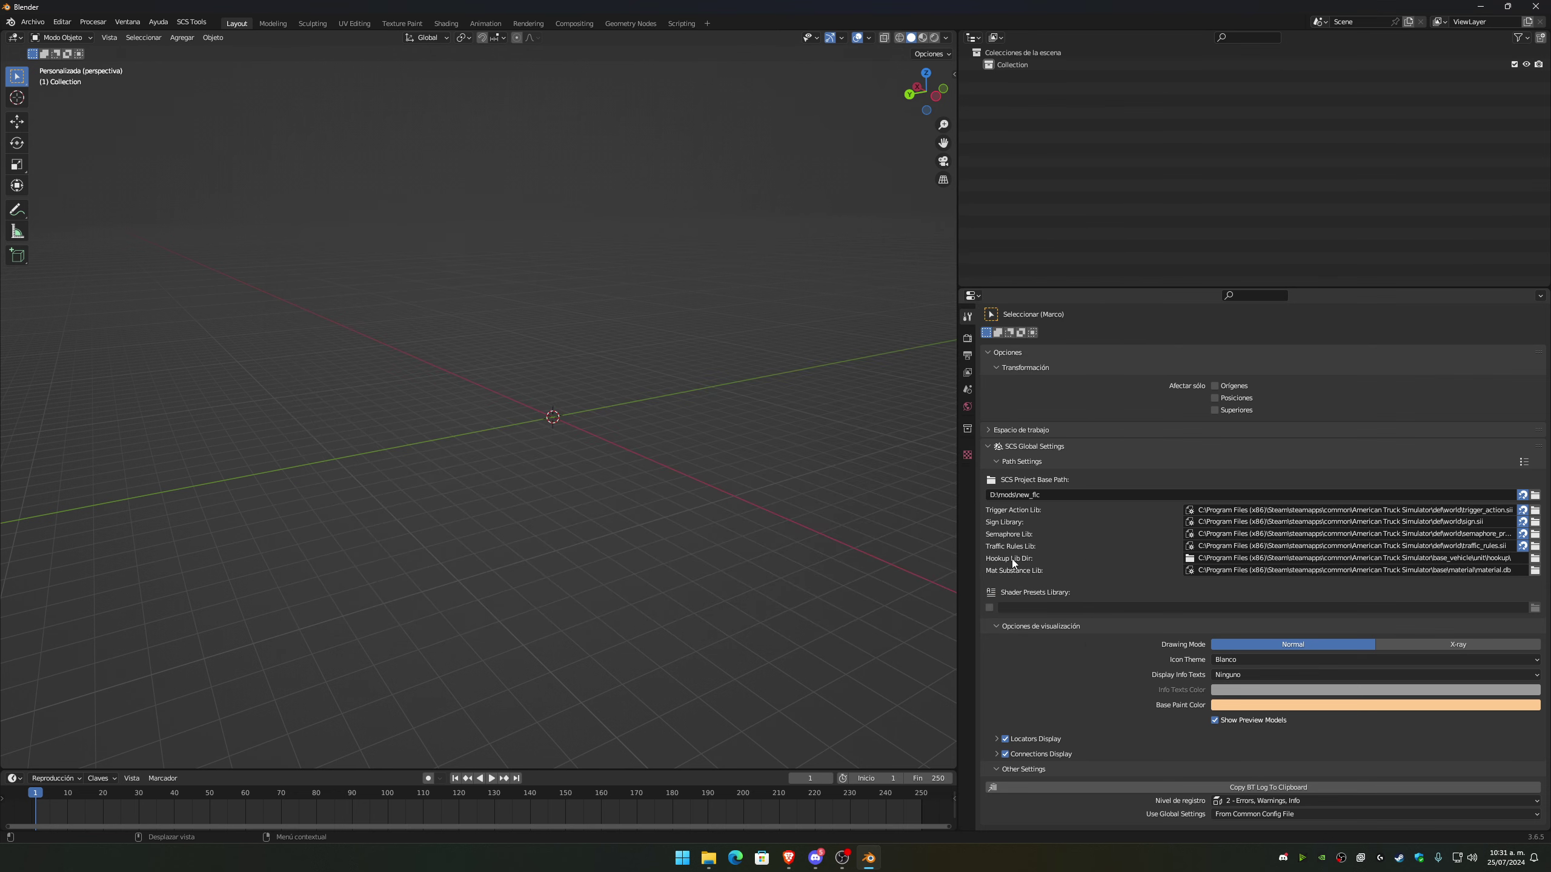
# Set Hookup Lib Dir to base_vehicle\unit\hookup and widen the 3D viewport.
pyautogui.click(1534, 560)
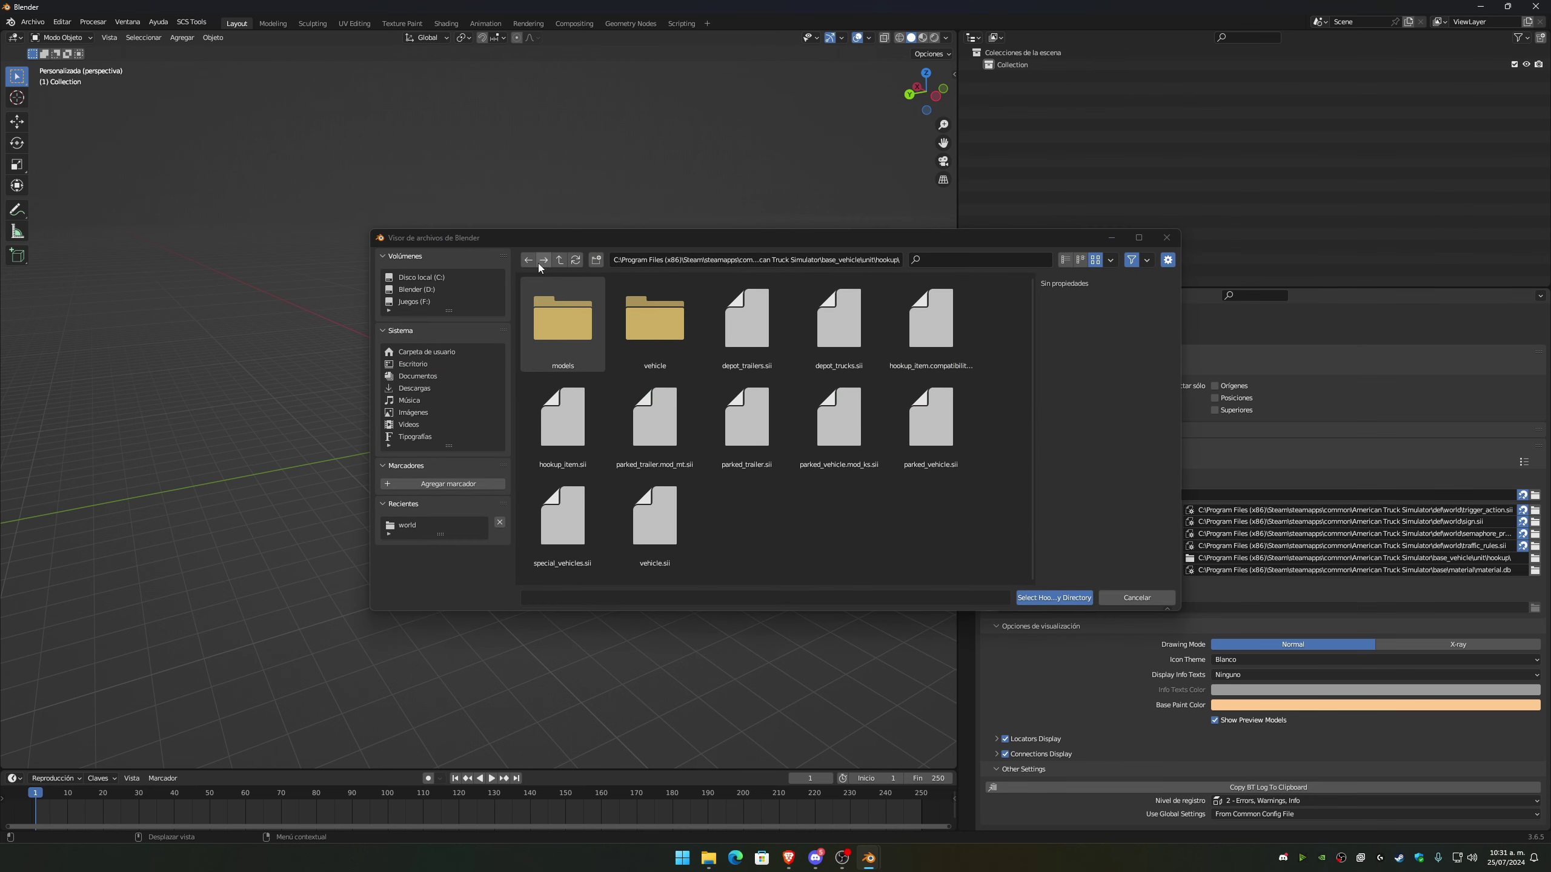
pyautogui.moveTo(369, 330); pyautogui.dragTo(299, 329)
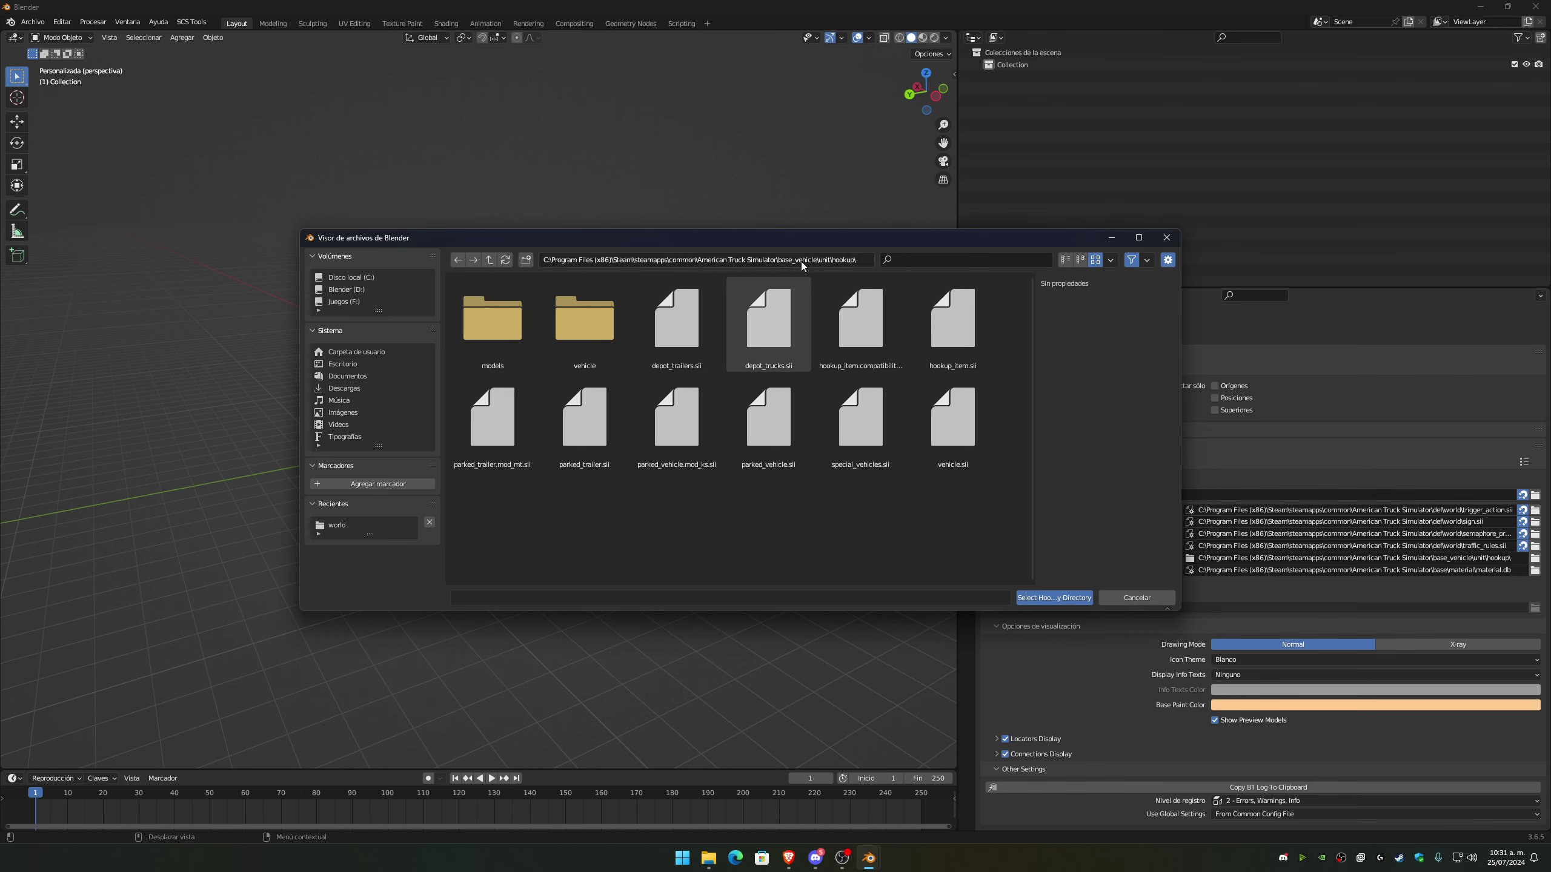
pyautogui.click(489, 260)
pyautogui.click(493, 260)
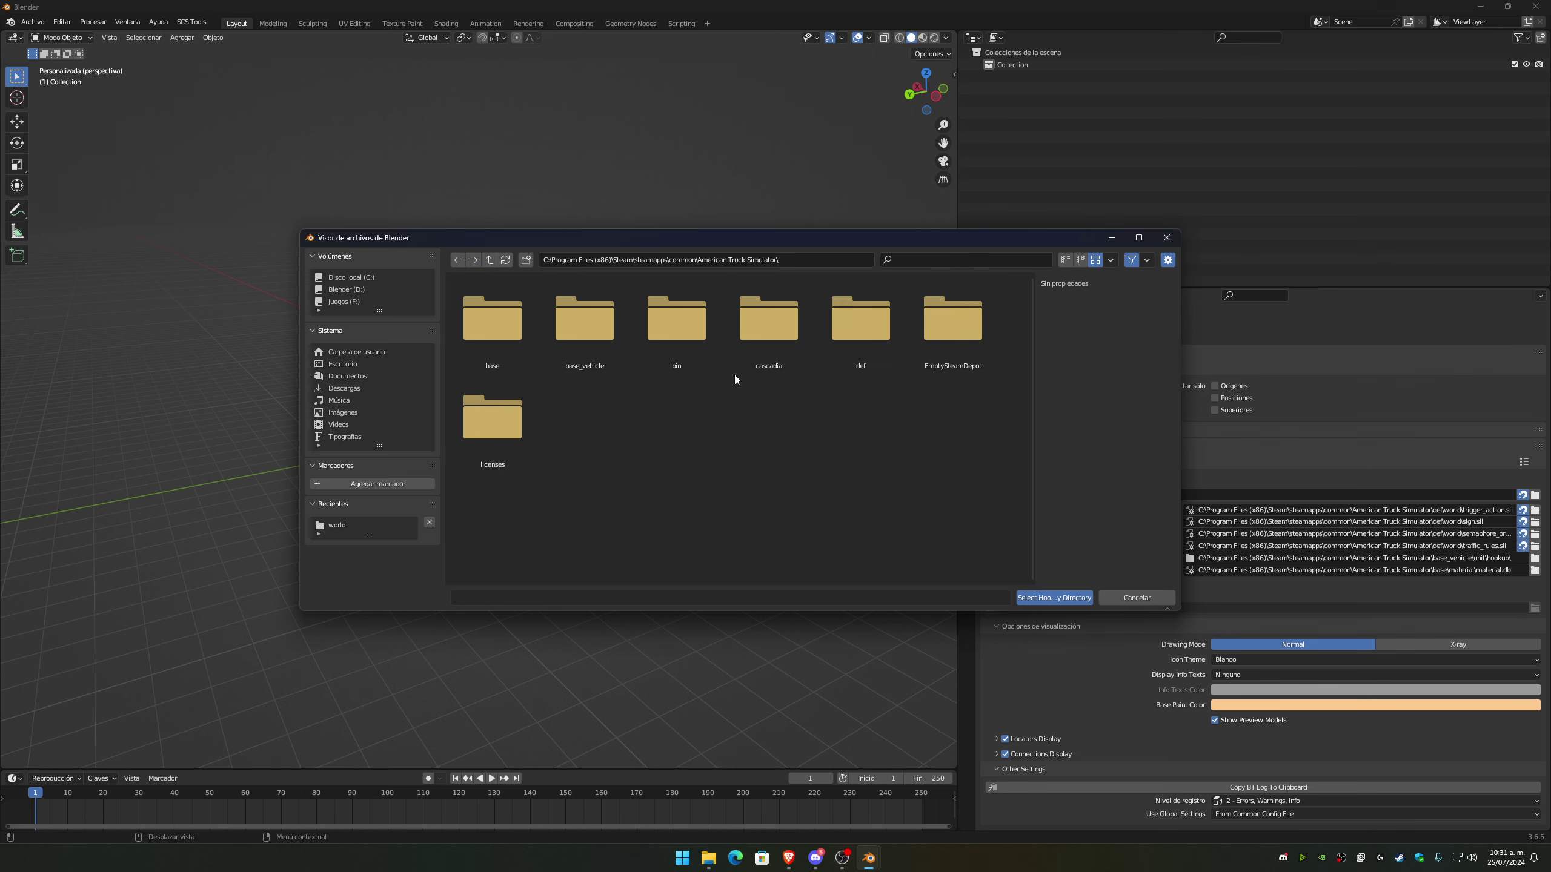
pyautogui.doubleClick(569, 346)
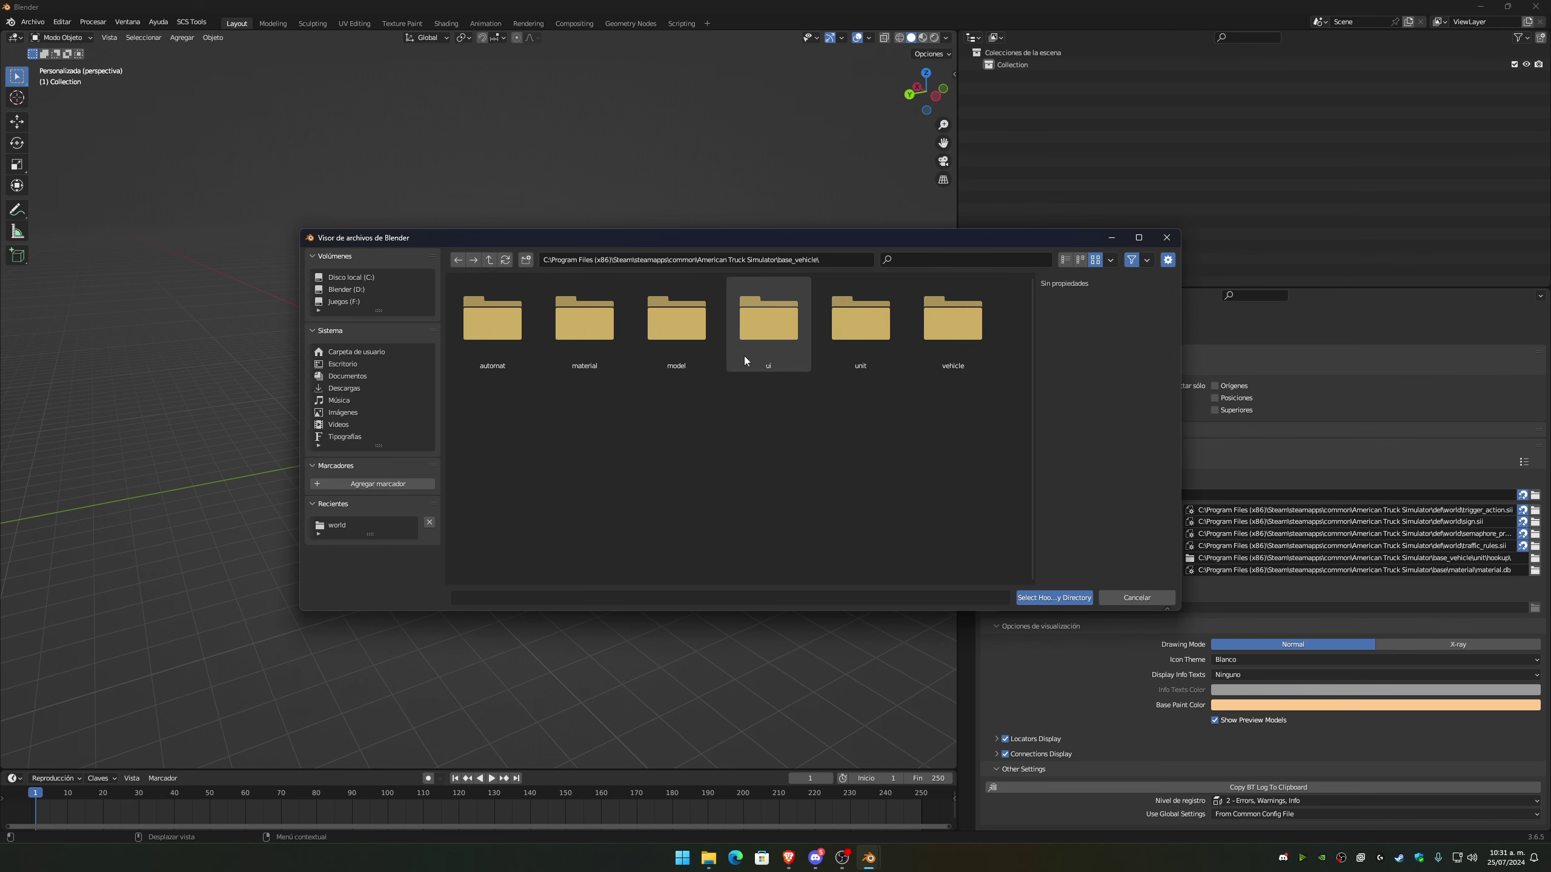
pyautogui.doubleClick(857, 342)
pyautogui.doubleClick(493, 338)
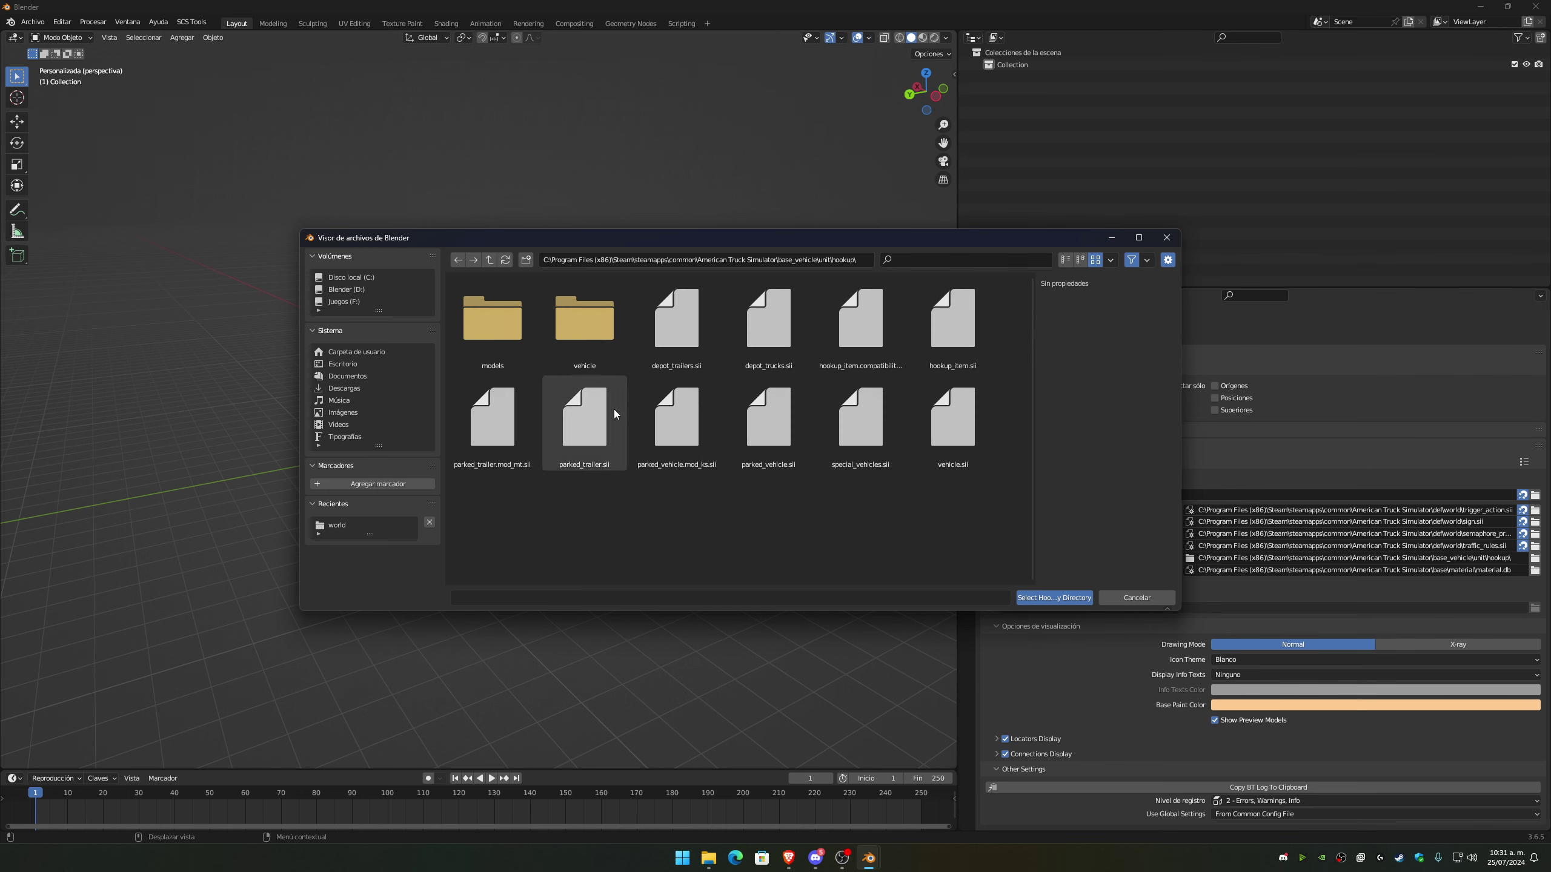
pyautogui.click(1050, 597)
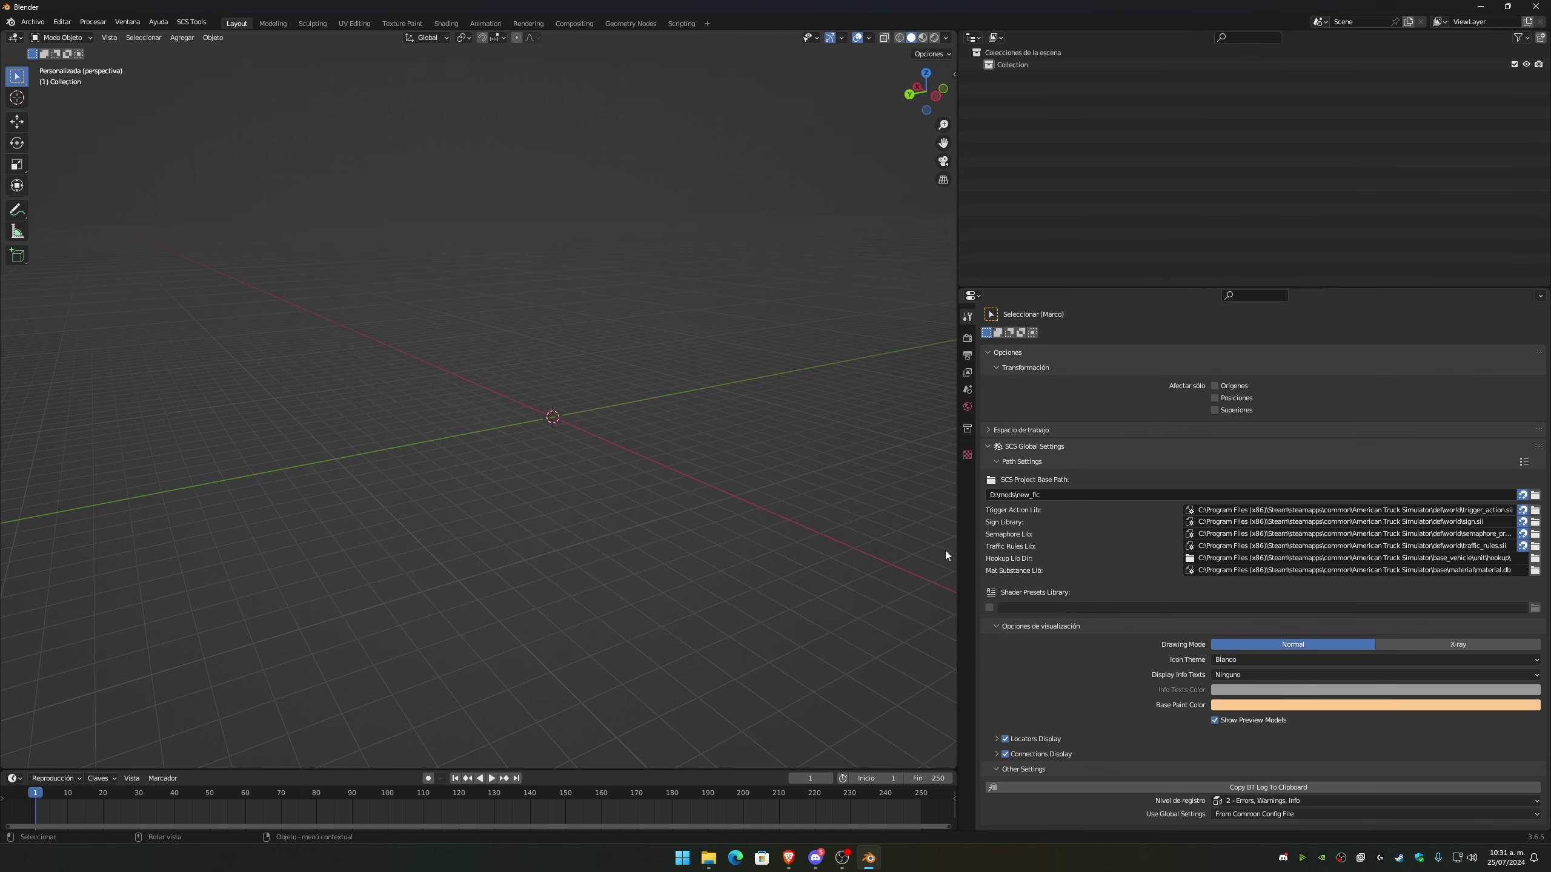
pyautogui.moveTo(956, 543); pyautogui.dragTo(1273, 543)
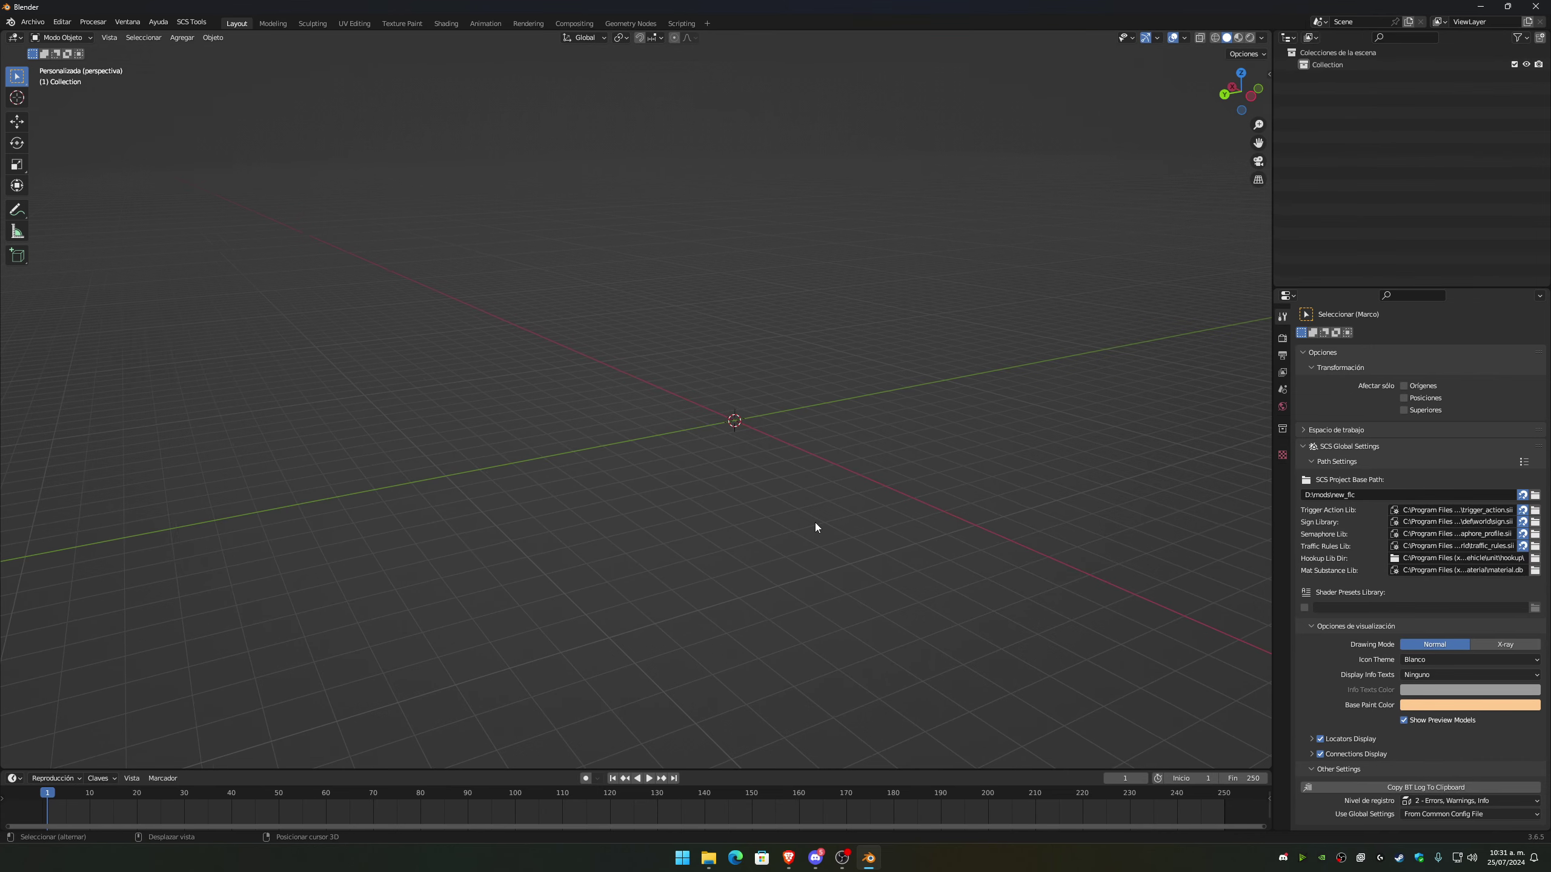
# Add an SCS Model Locator to the scene and show its object properties.
pyautogui.hotkey('shift', 'a')
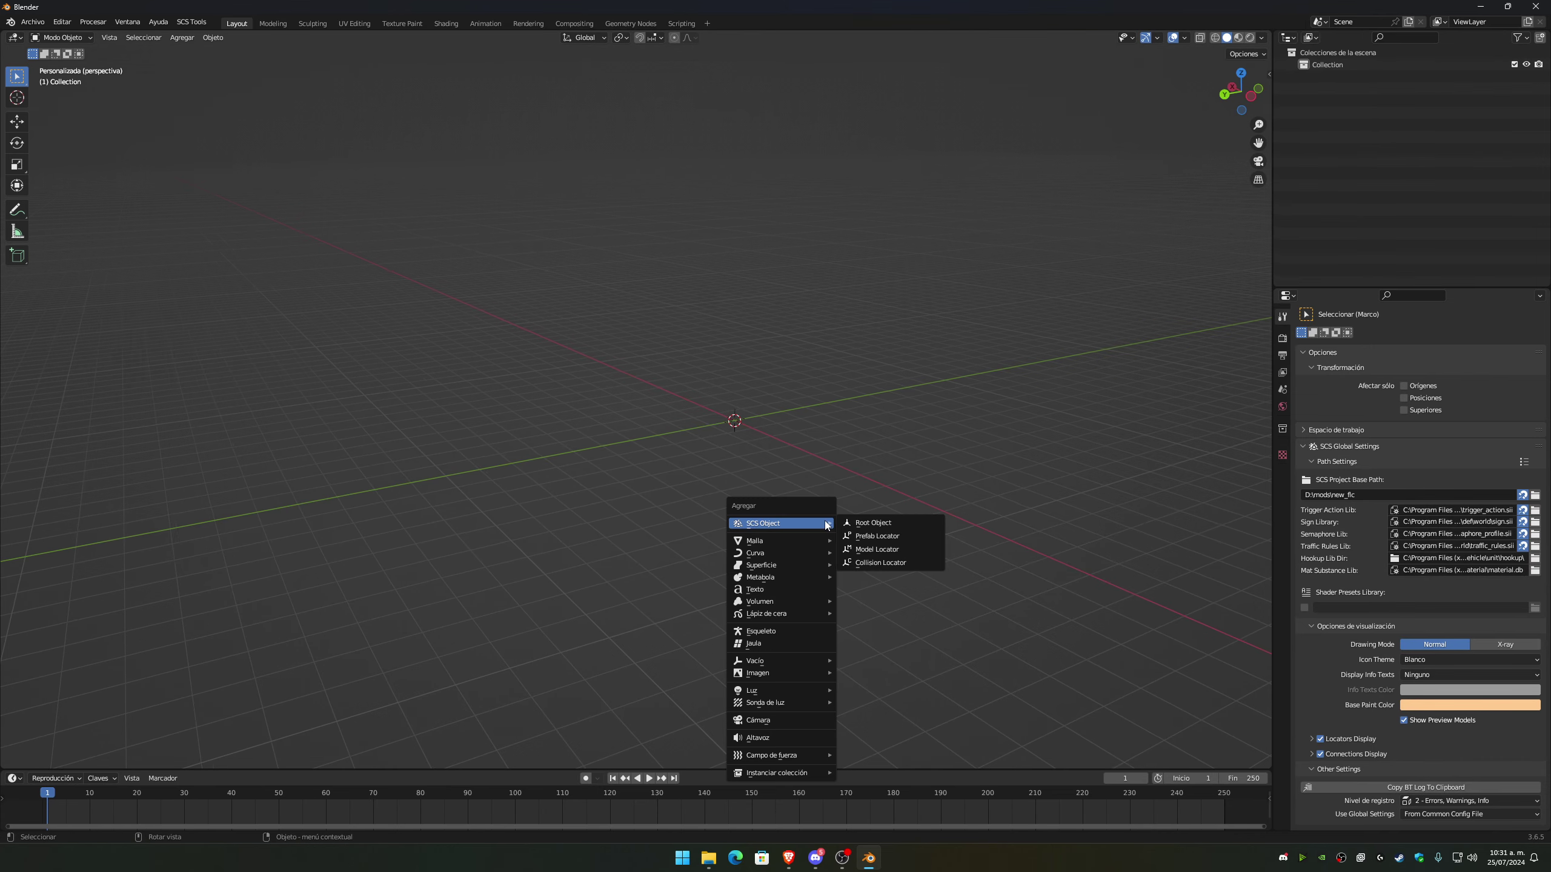
pyautogui.click(877, 549)
pyautogui.moveTo(870, 548)
pyautogui.mouseDown(button='middle')
pyautogui.moveTo(762, 535)
pyautogui.moveTo(866, 577)
pyautogui.moveTo(600, 413)
pyautogui.moveTo(710, 436)
pyautogui.mouseUp(button='middle')
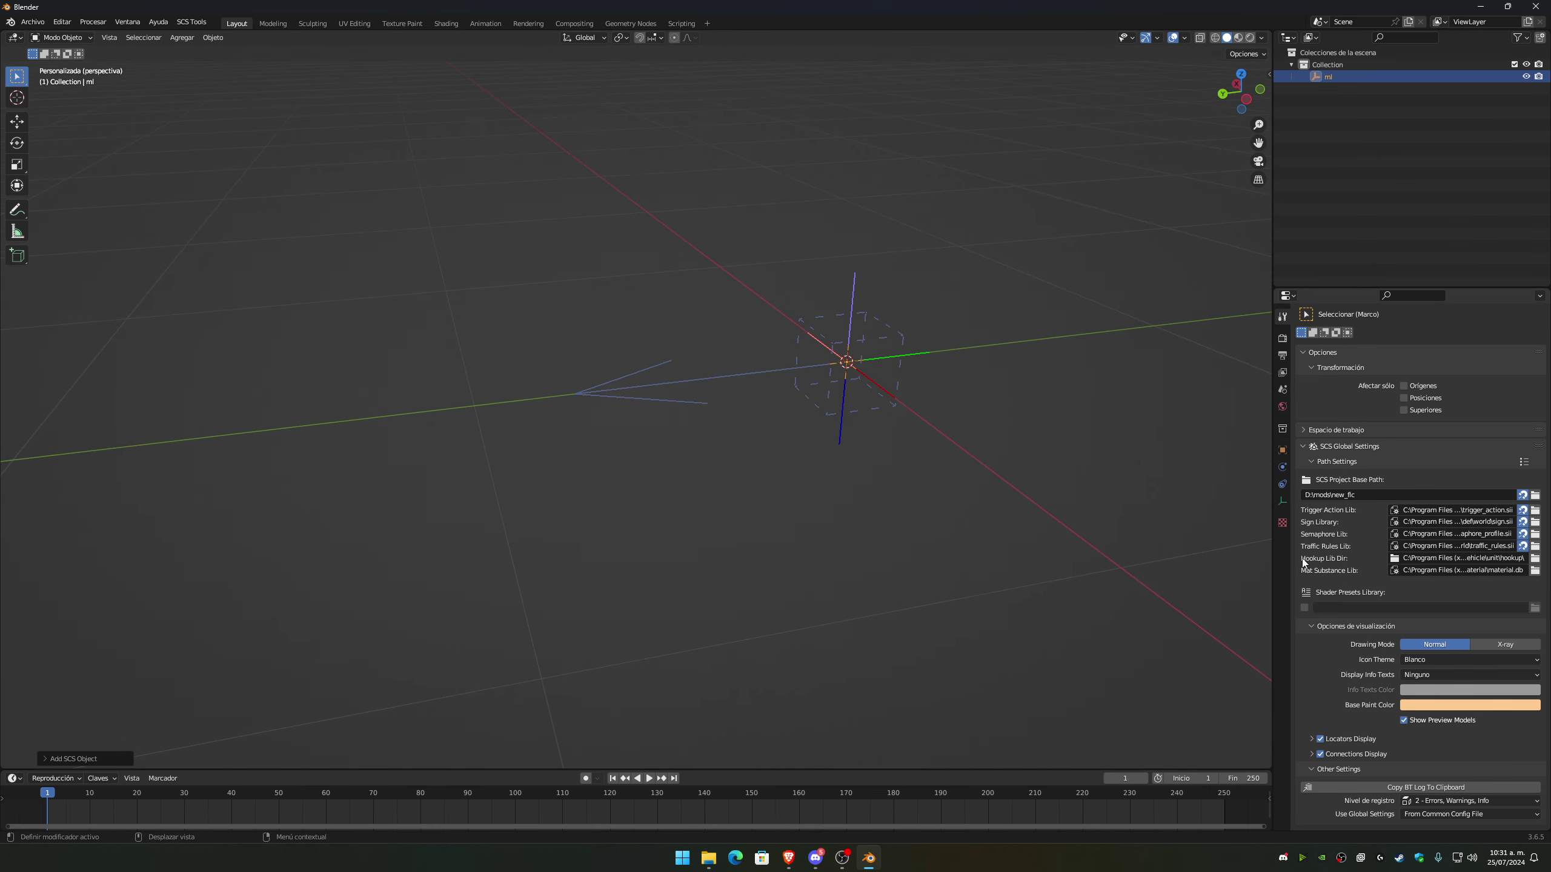
pyautogui.click(1282, 450)
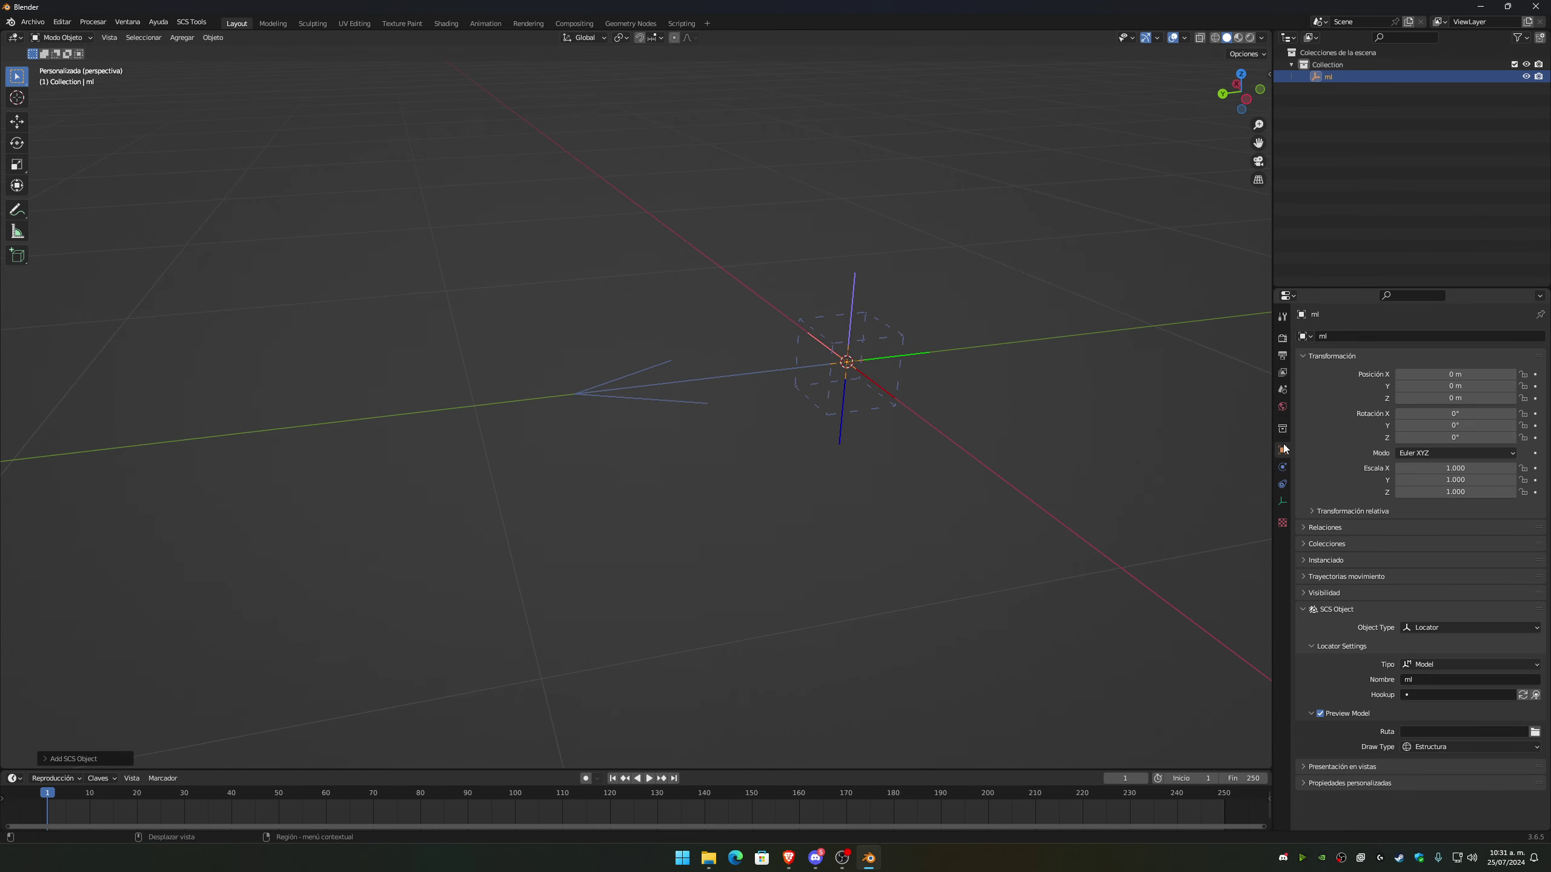
# Give the locator the flare_vehicle headlight hookup found by searching 'hea'.
pyautogui.click(1447, 696)
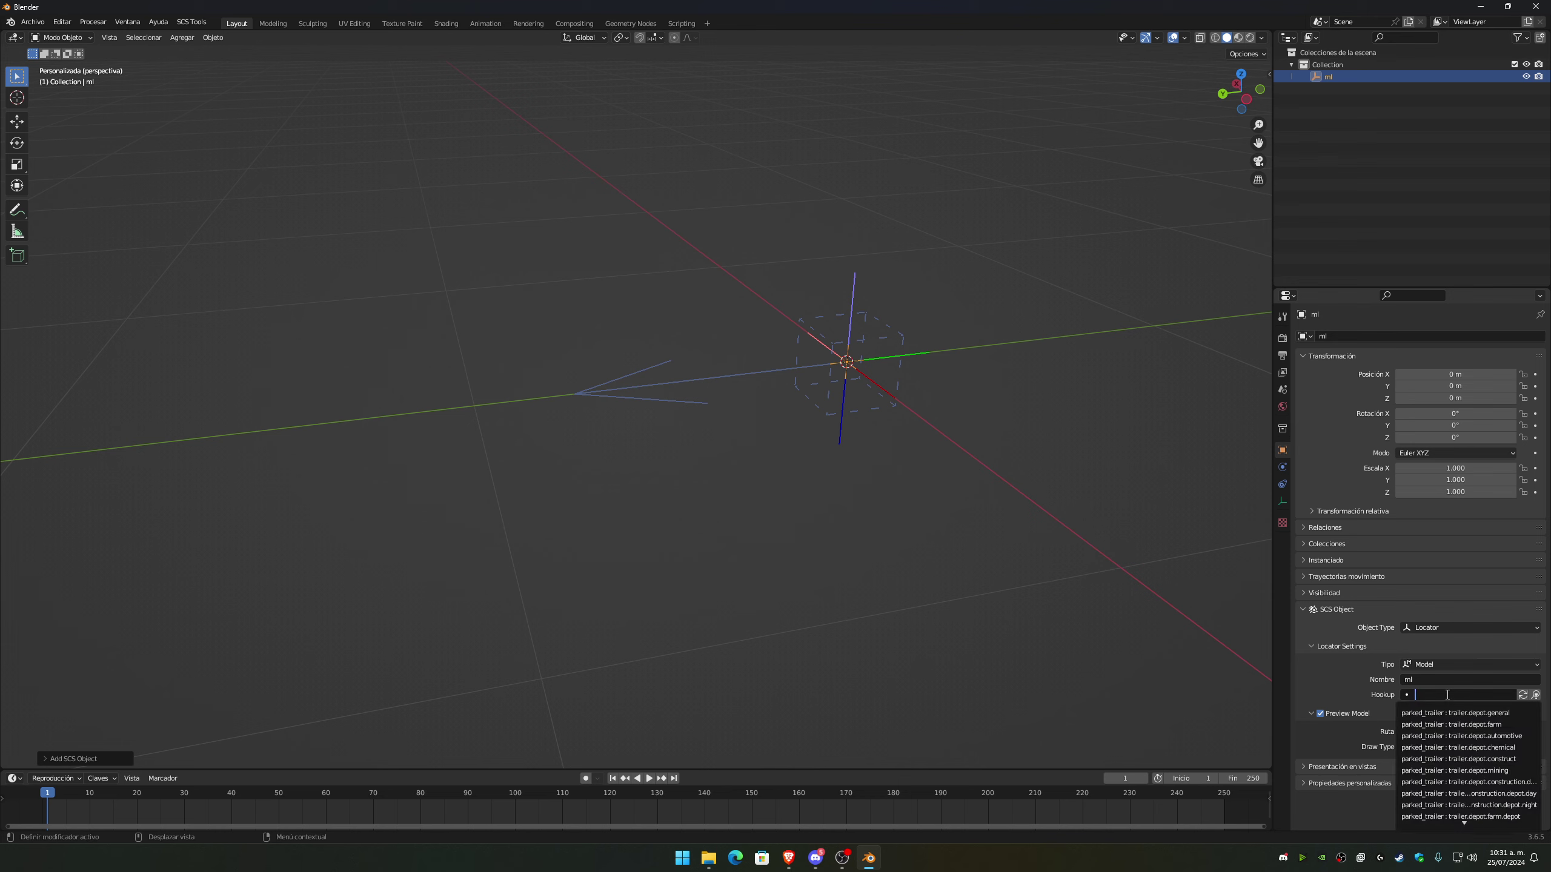
pyautogui.write('hea')
pyautogui.press('Down')
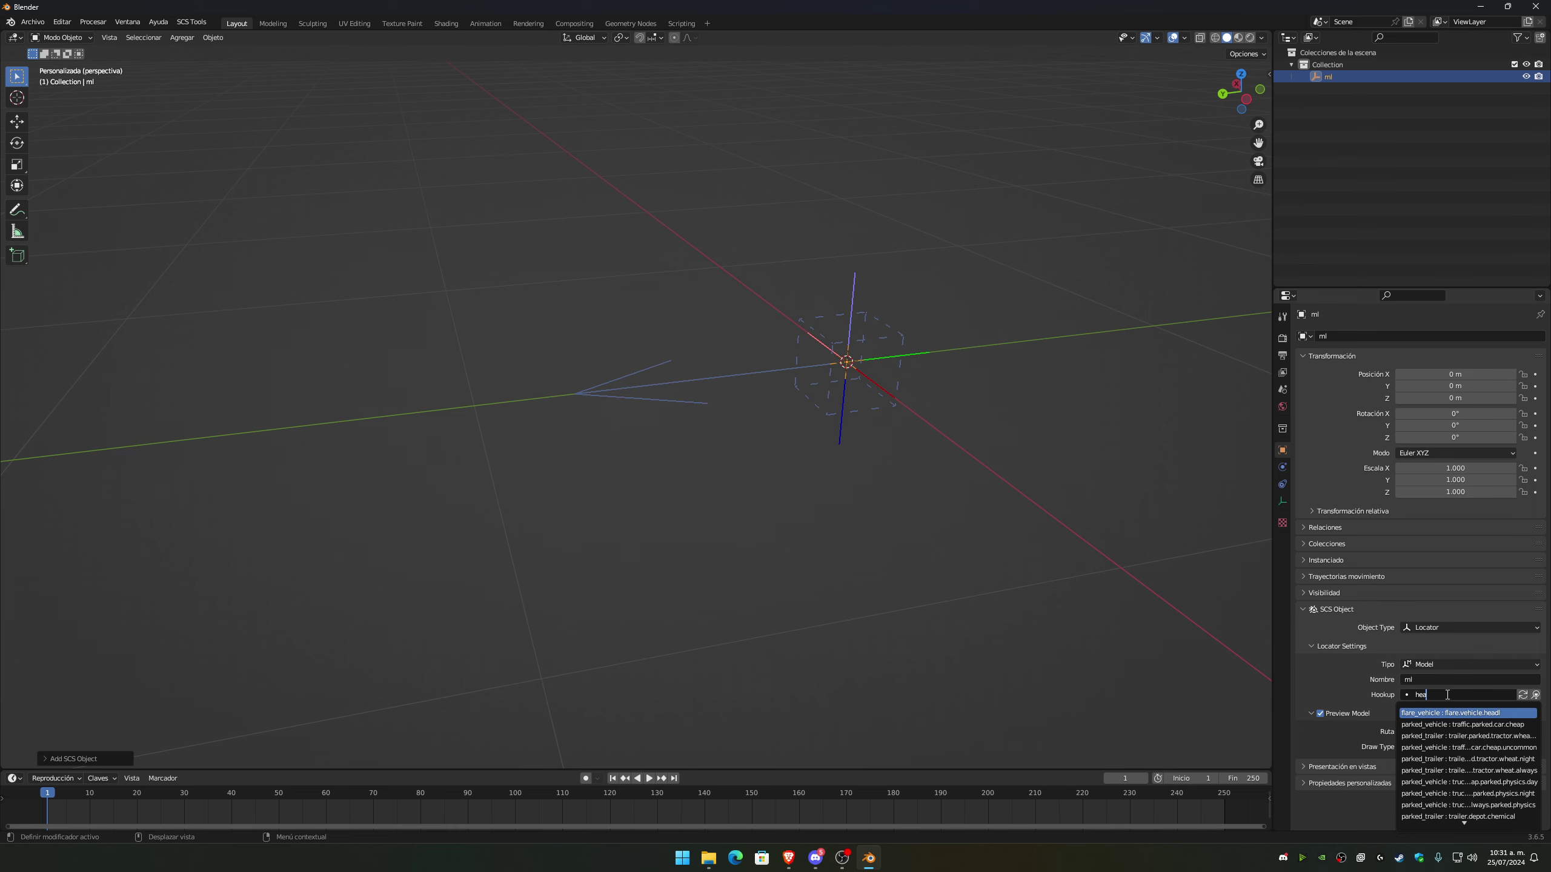
pyautogui.press('Return')
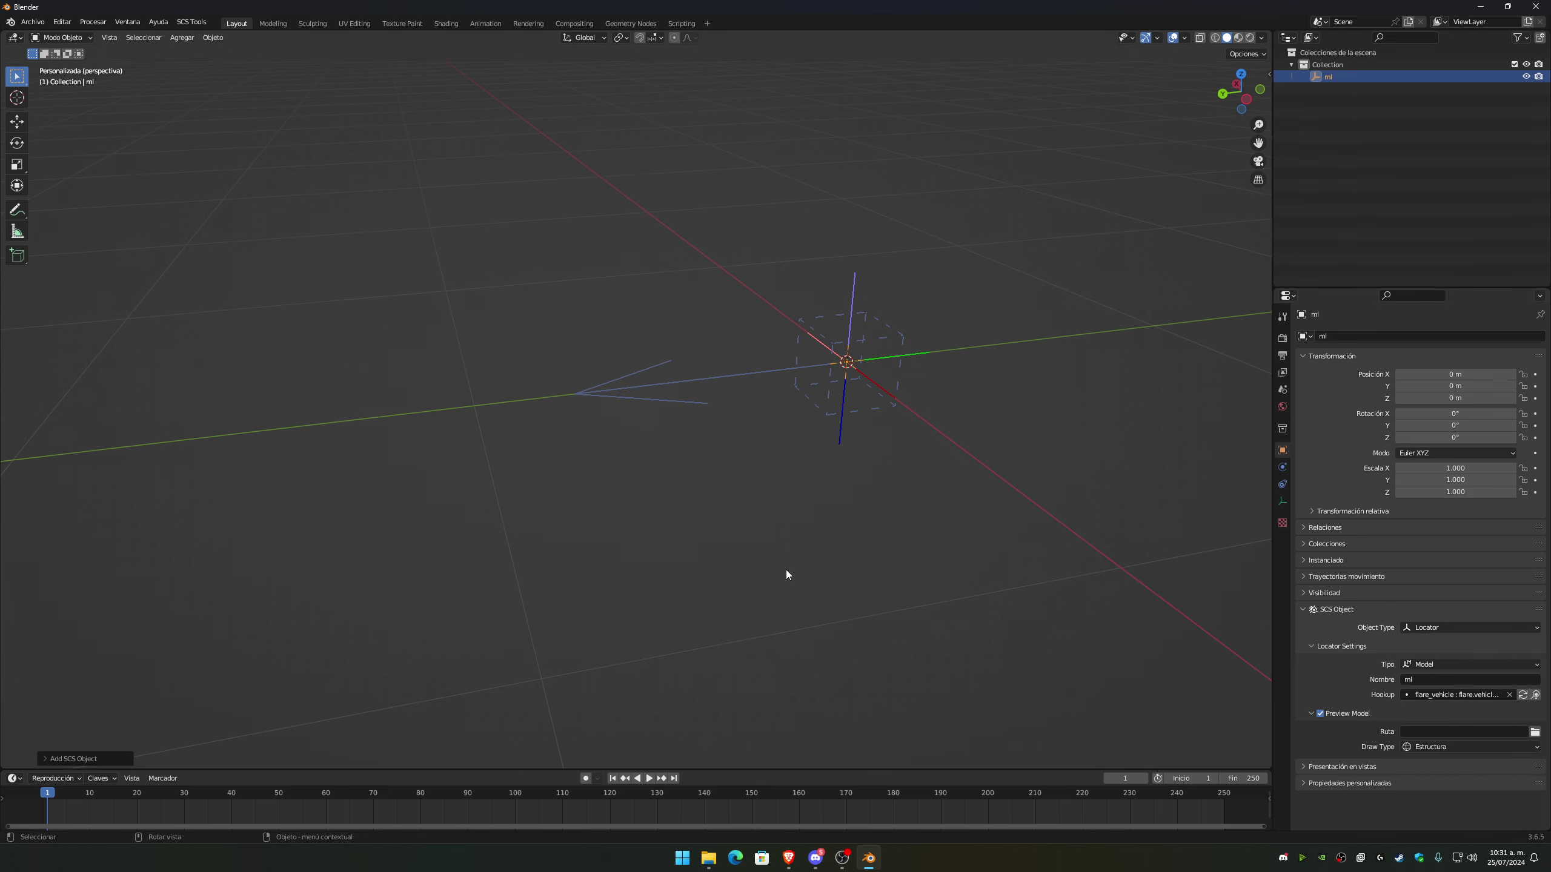
pyautogui.moveTo(786, 573); pyautogui.dragTo(732, 566, button='middle')
pyautogui.moveTo(747, 567)
pyautogui.mouseDown(button='middle')
pyautogui.moveTo(741, 619)
pyautogui.moveTo(736, 553)
pyautogui.moveTo(704, 555)
pyautogui.moveTo(733, 546)
pyautogui.mouseUp(button='middle')
pyautogui.click(1511, 696)
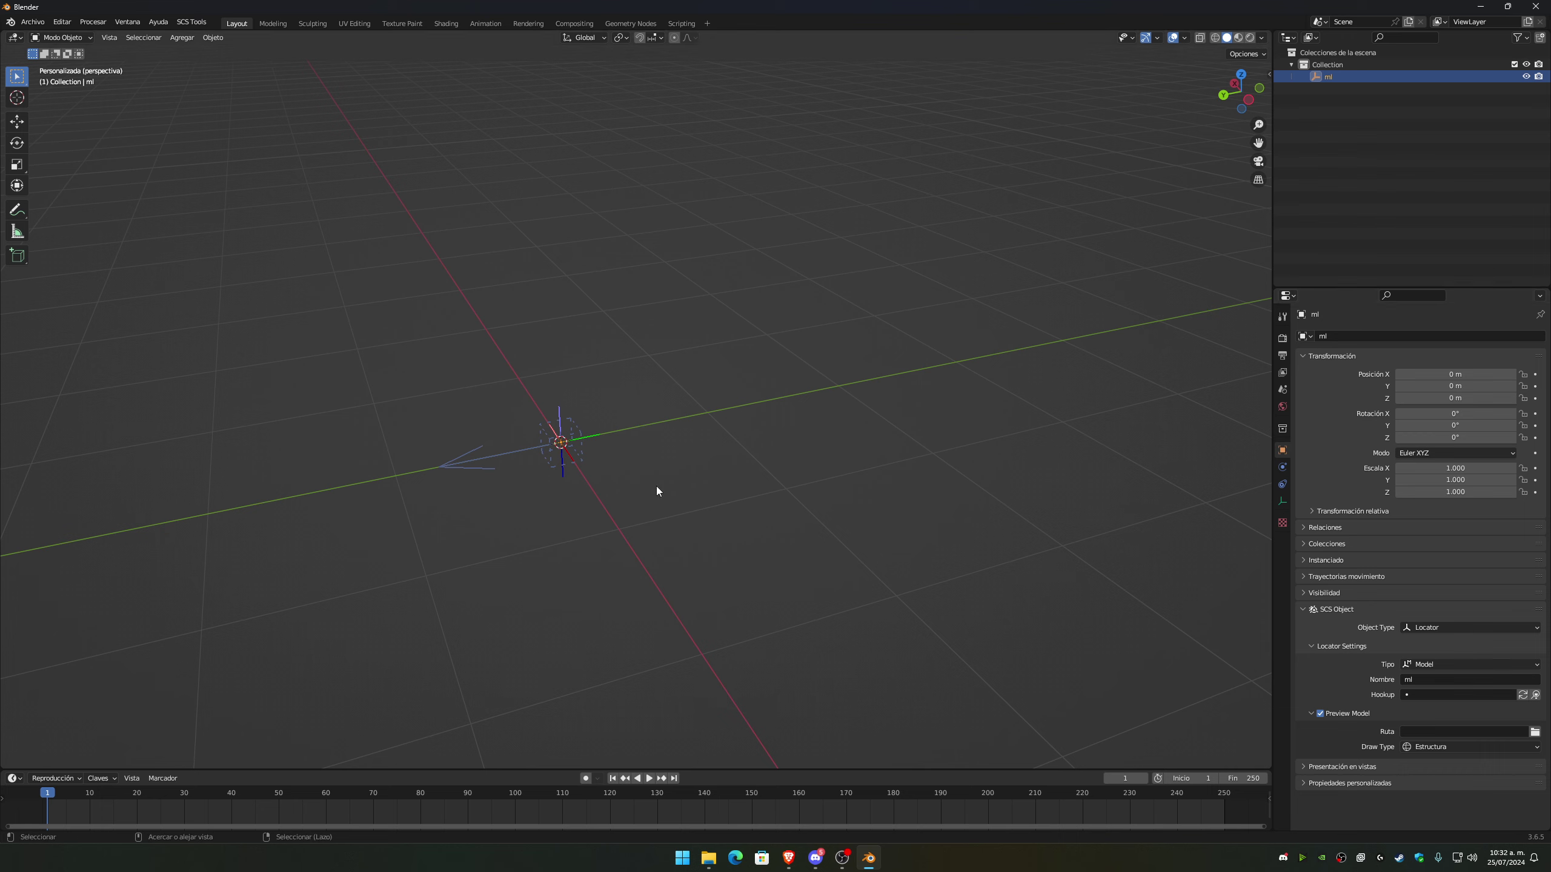
pyautogui.hotkey('ctrl', 'z')
pyautogui.hotkey('ctrl', 'z')
# Remove the ml locator and show widened Output properties down to SCS Export and Conversion Helper.
pyautogui.moveTo(660, 486); pyautogui.dragTo(828, 467, button='middle')
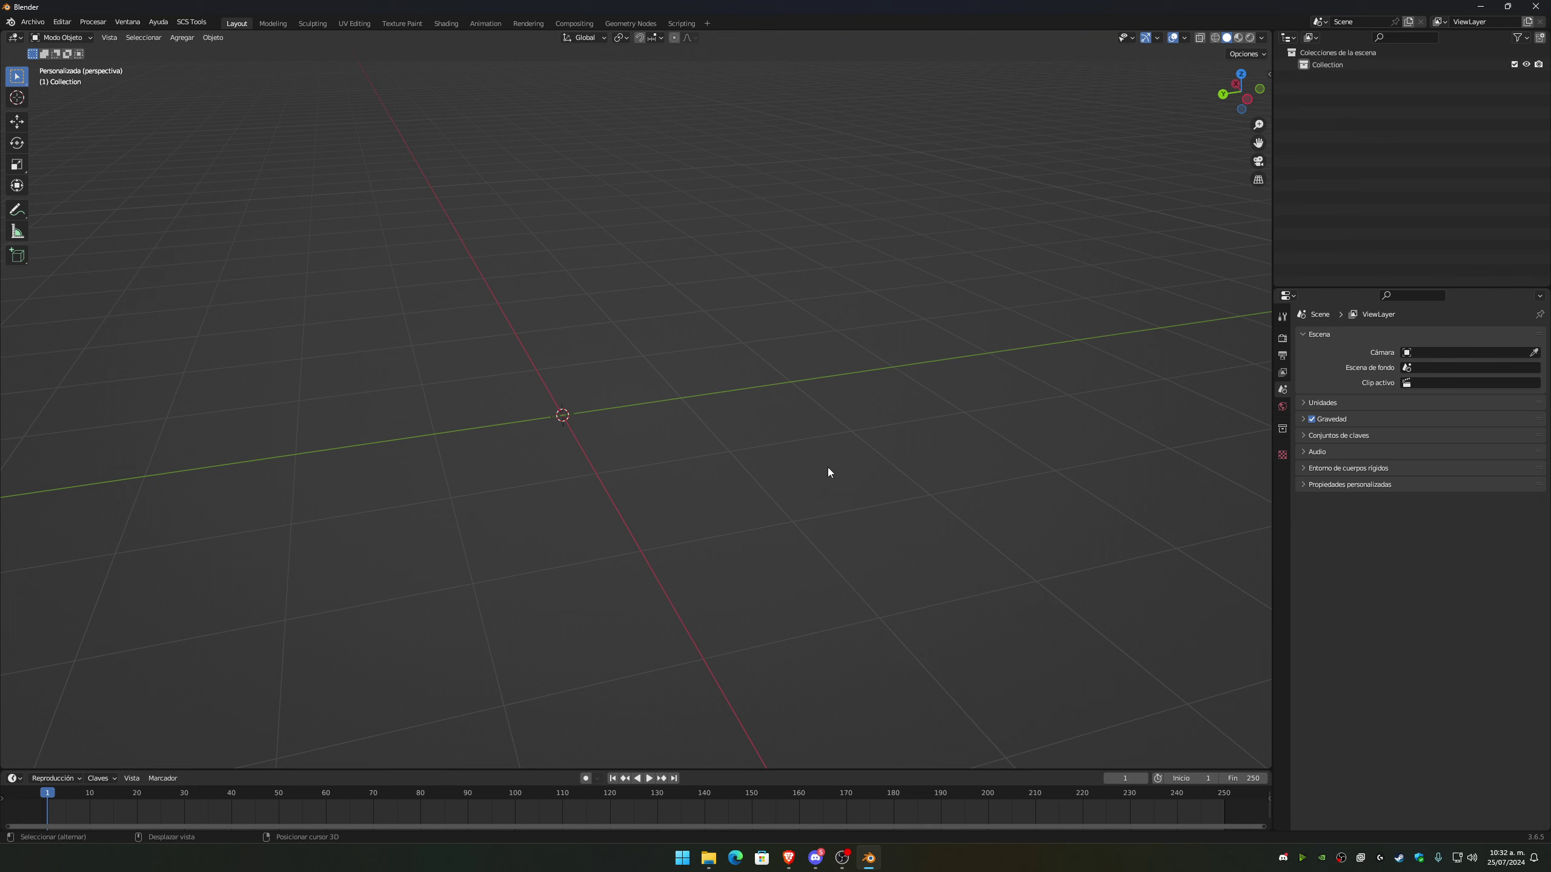
pyautogui.click(1282, 316)
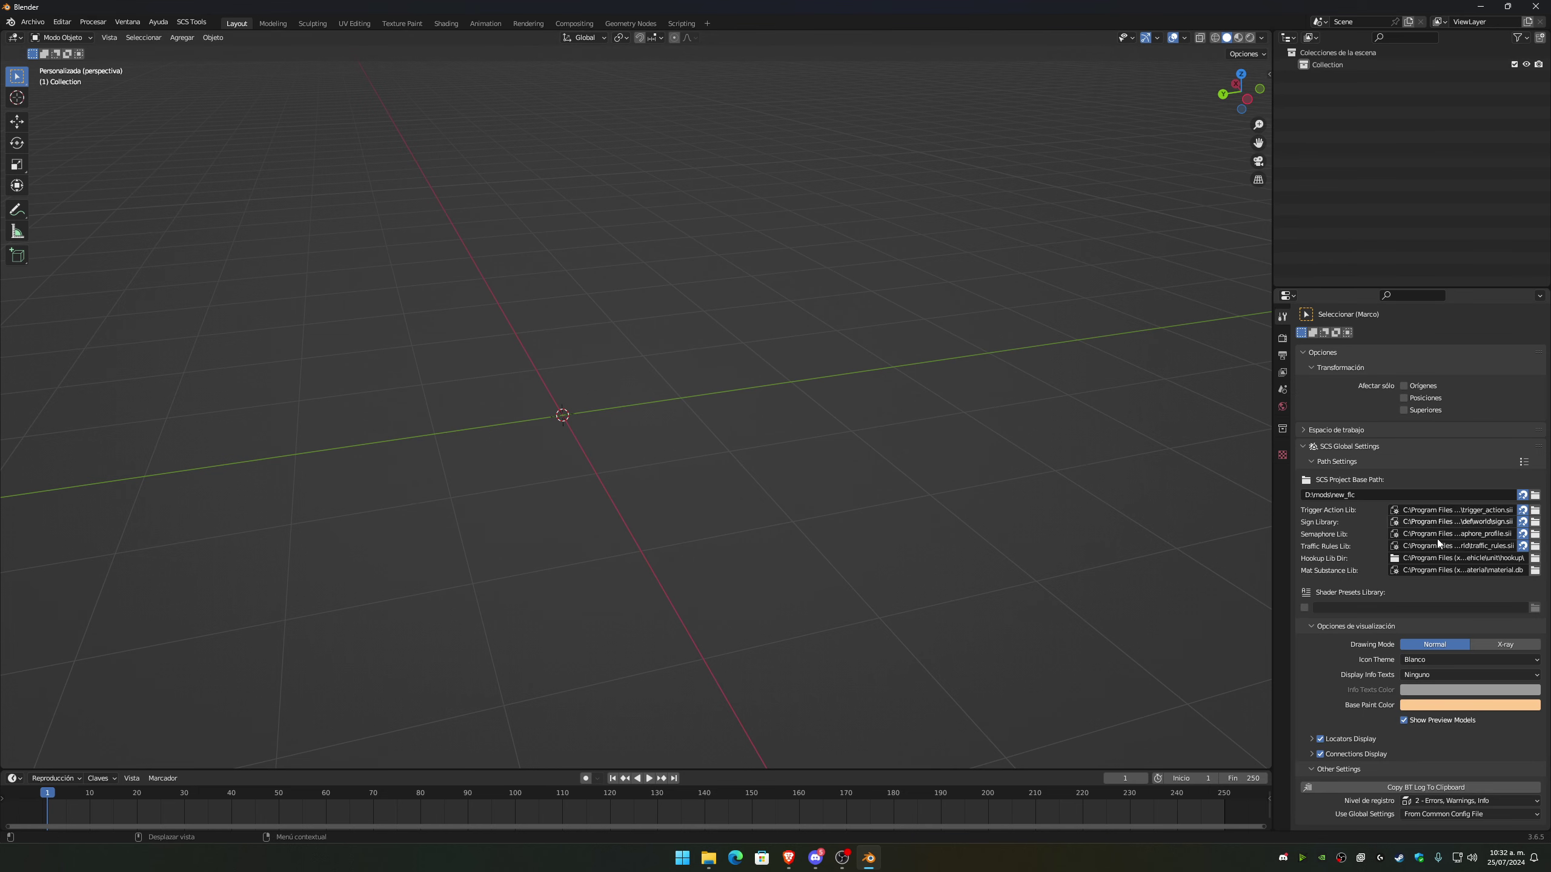
pyautogui.click(1283, 356)
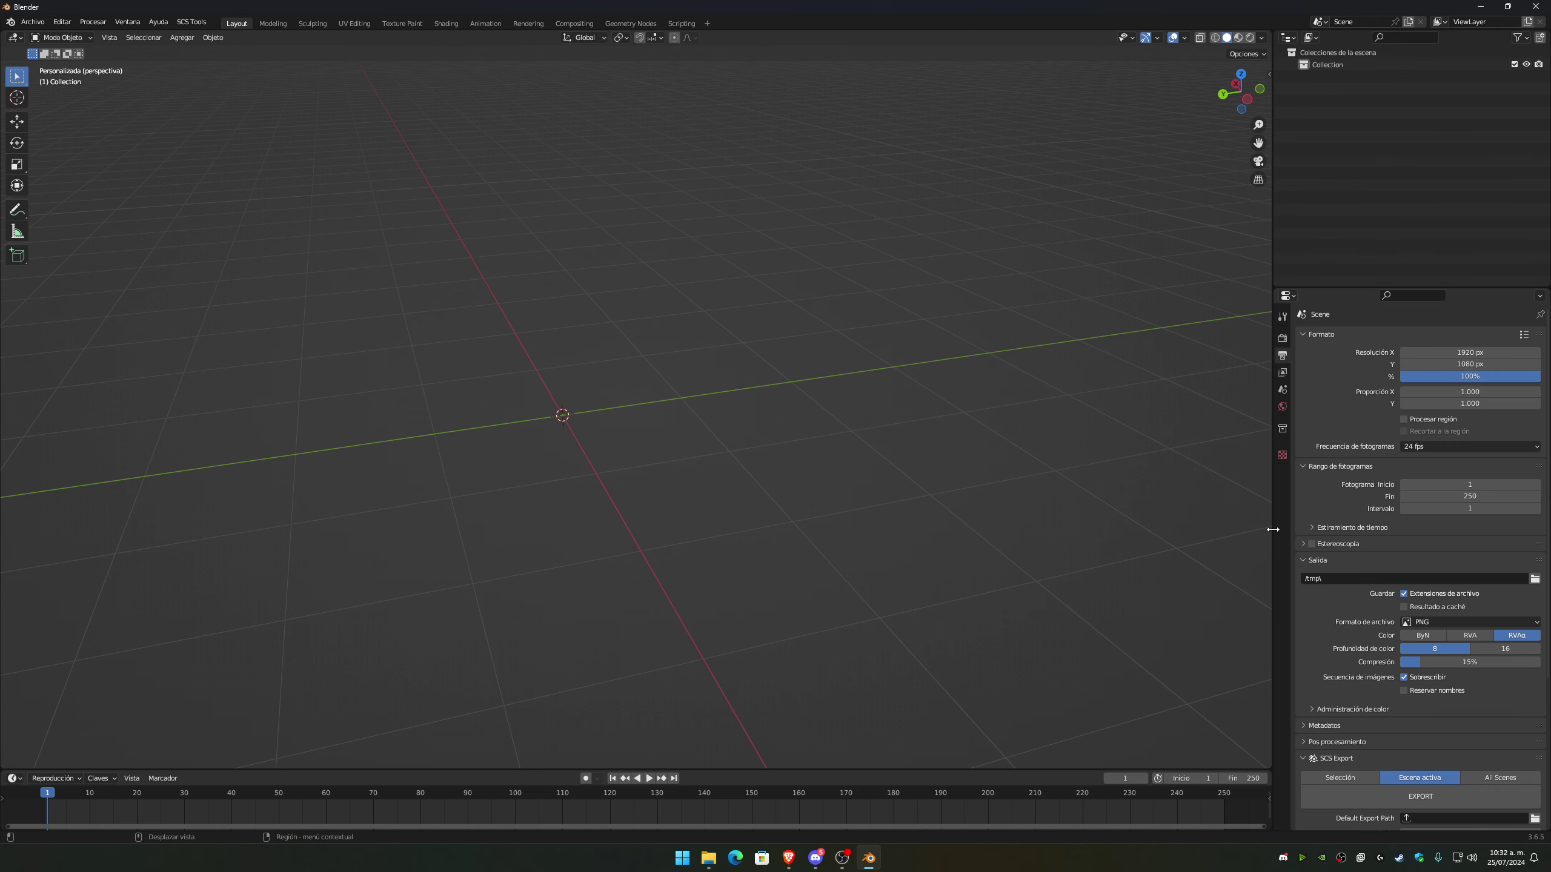
pyautogui.moveTo(1272, 536); pyautogui.dragTo(911, 550)
pyautogui.scroll(-5, 1257, 591)
pyautogui.scroll(-2, 1255, 586)
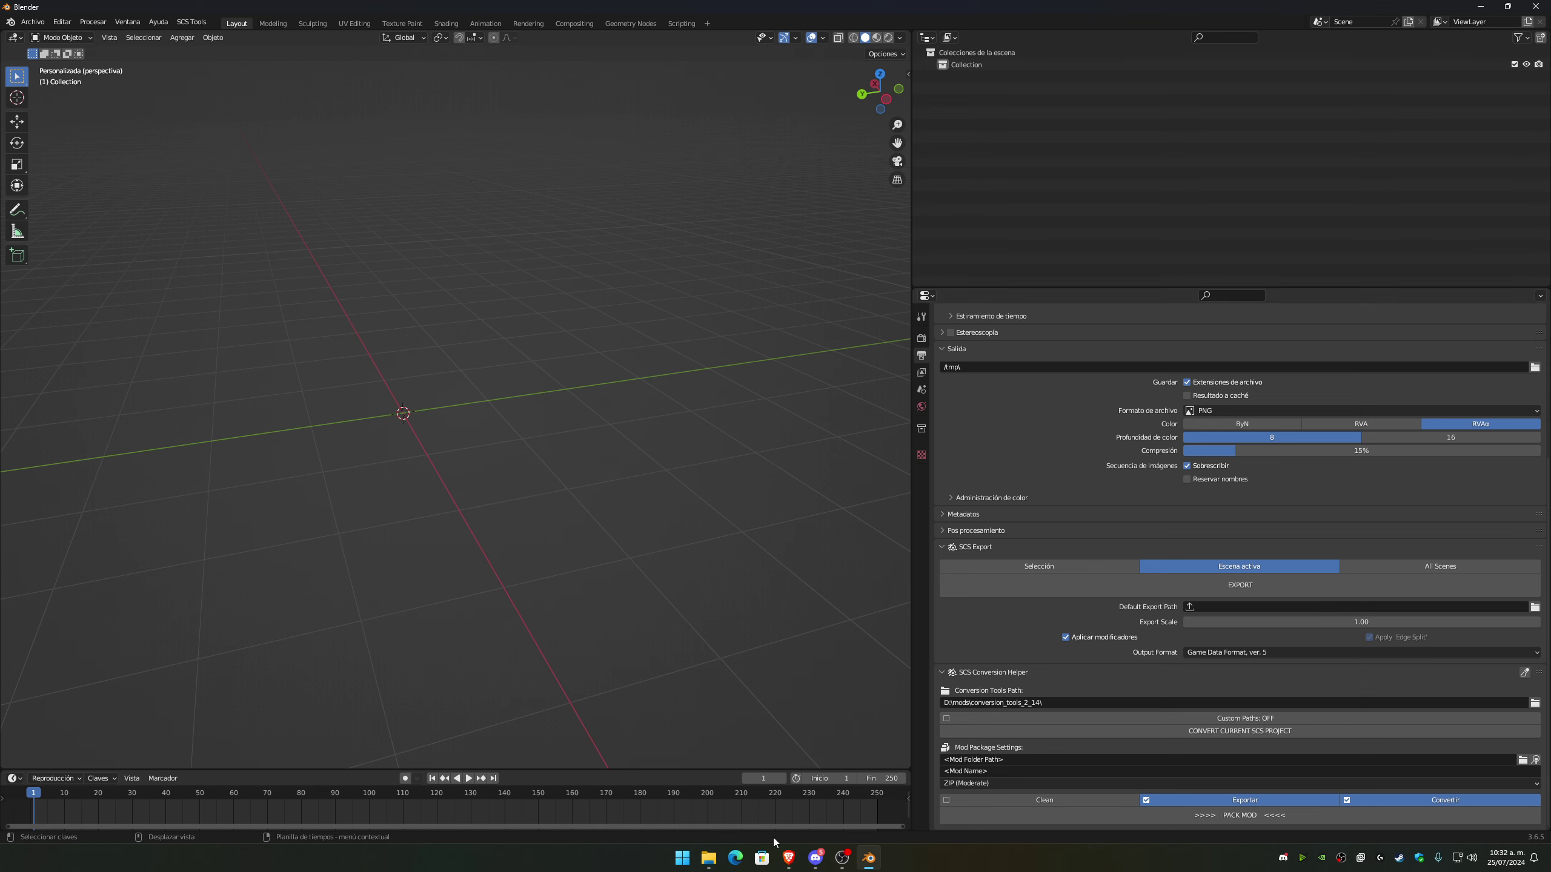
pyautogui.moveTo(787, 858)
pyautogui.click(853, 794)
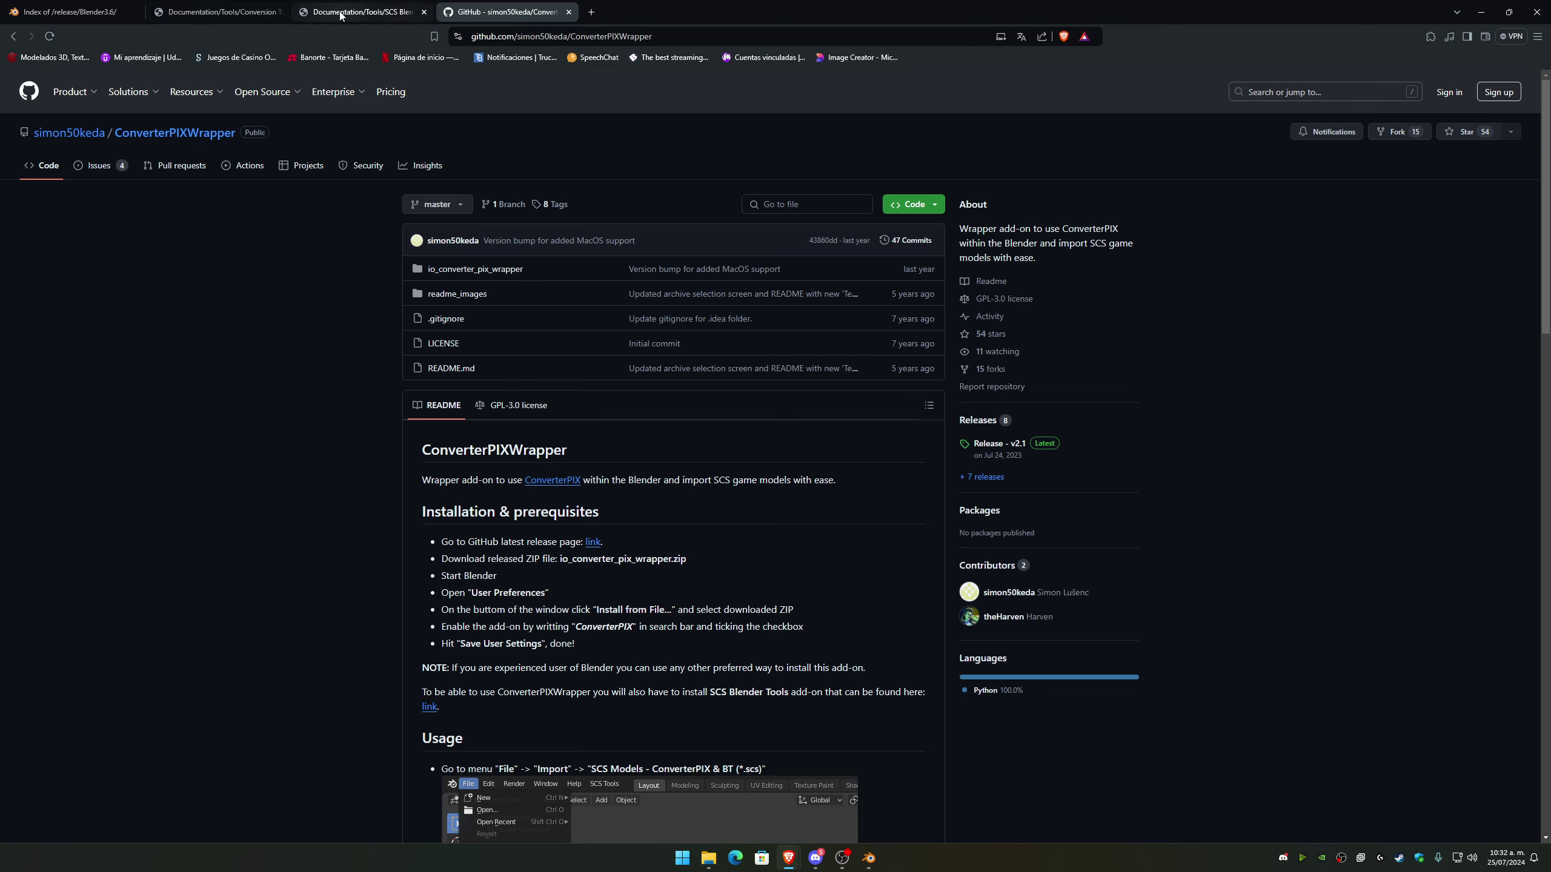
pyautogui.click(213, 12)
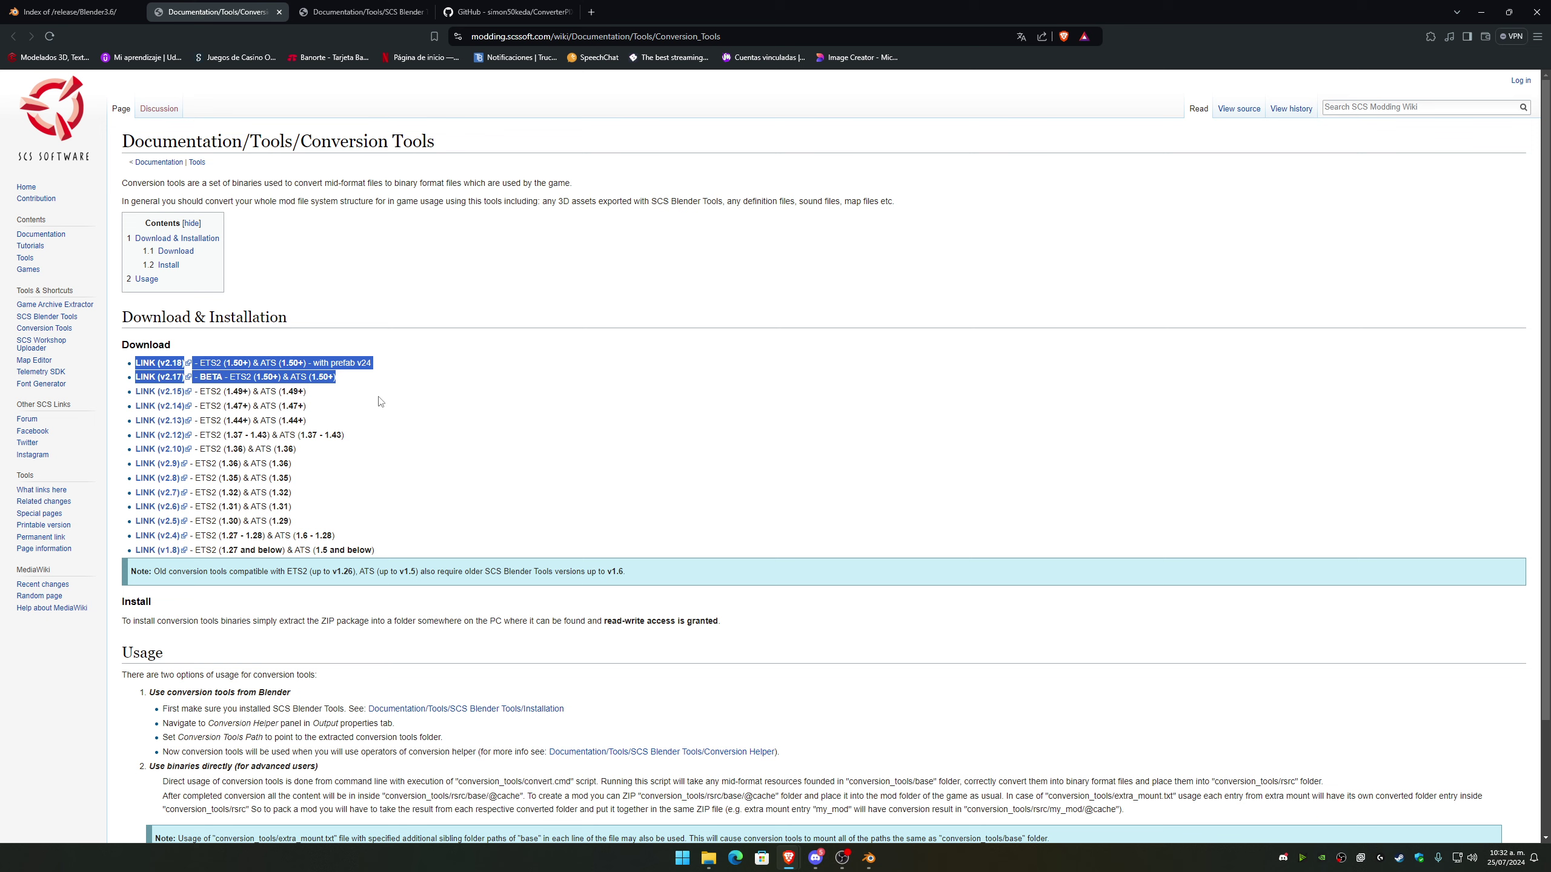
pyautogui.click(212, 378)
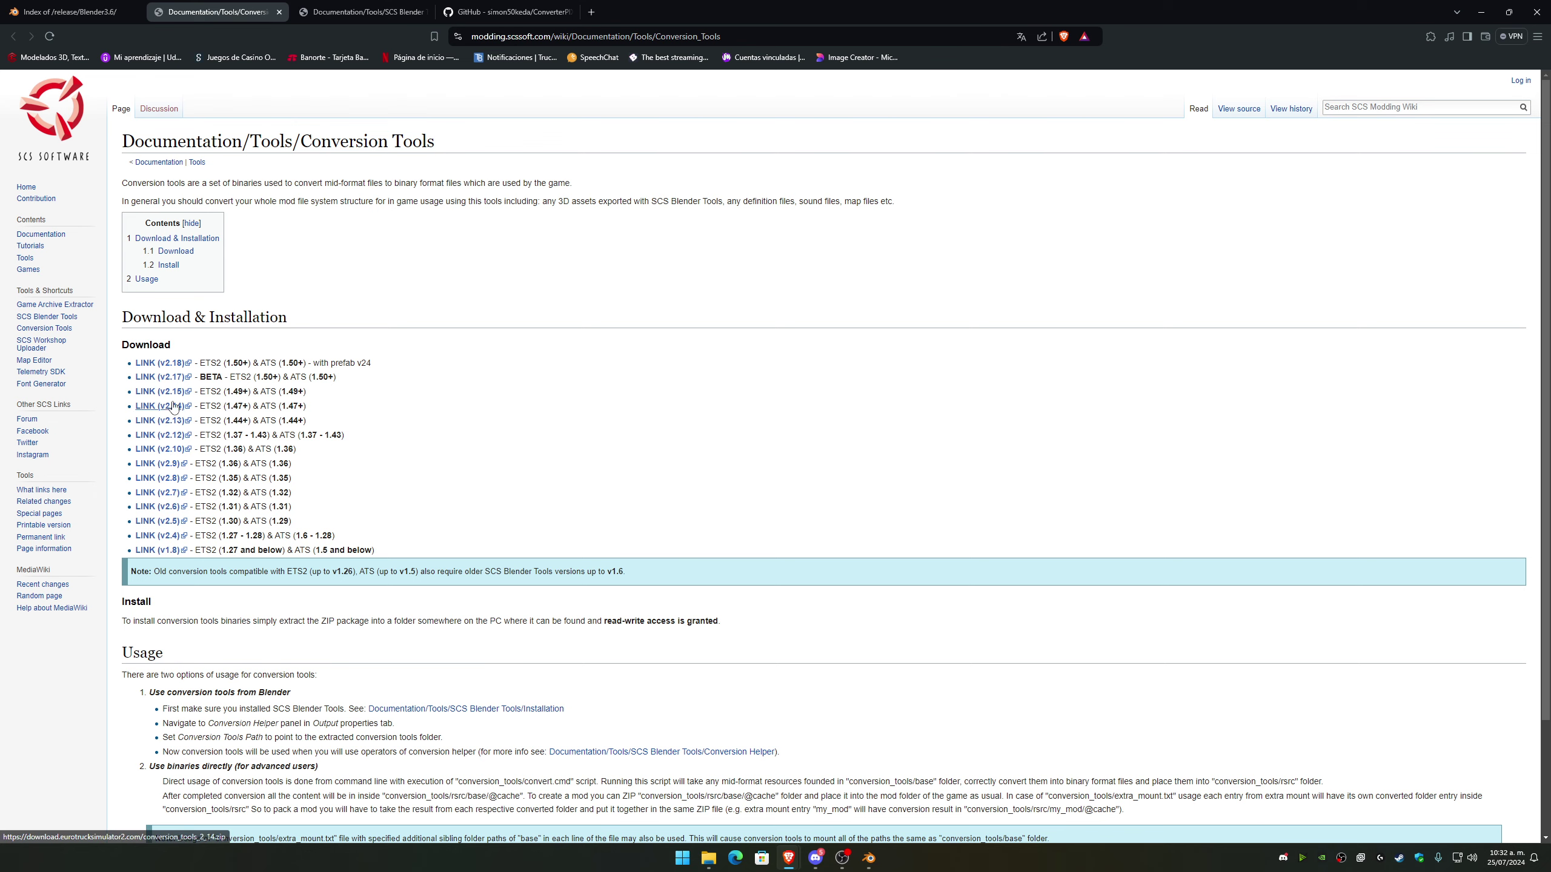
pyautogui.click(1481, 12)
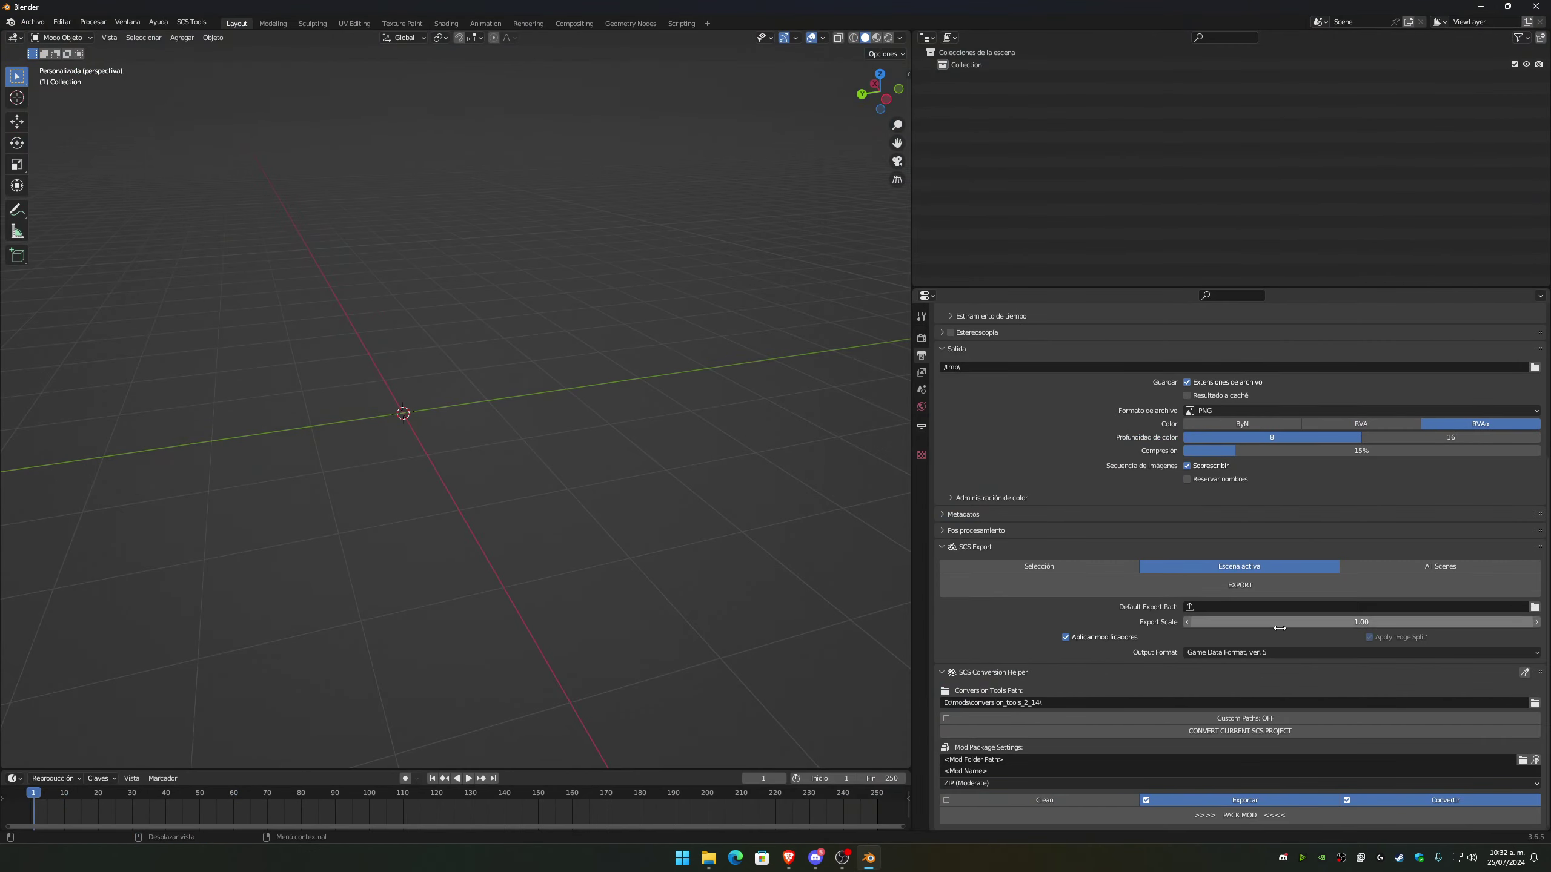
# Browse the Default Export Path to D:\mods\conversion_tools_2_14, then cancel, leaving it as //.
pyautogui.click(1534, 607)
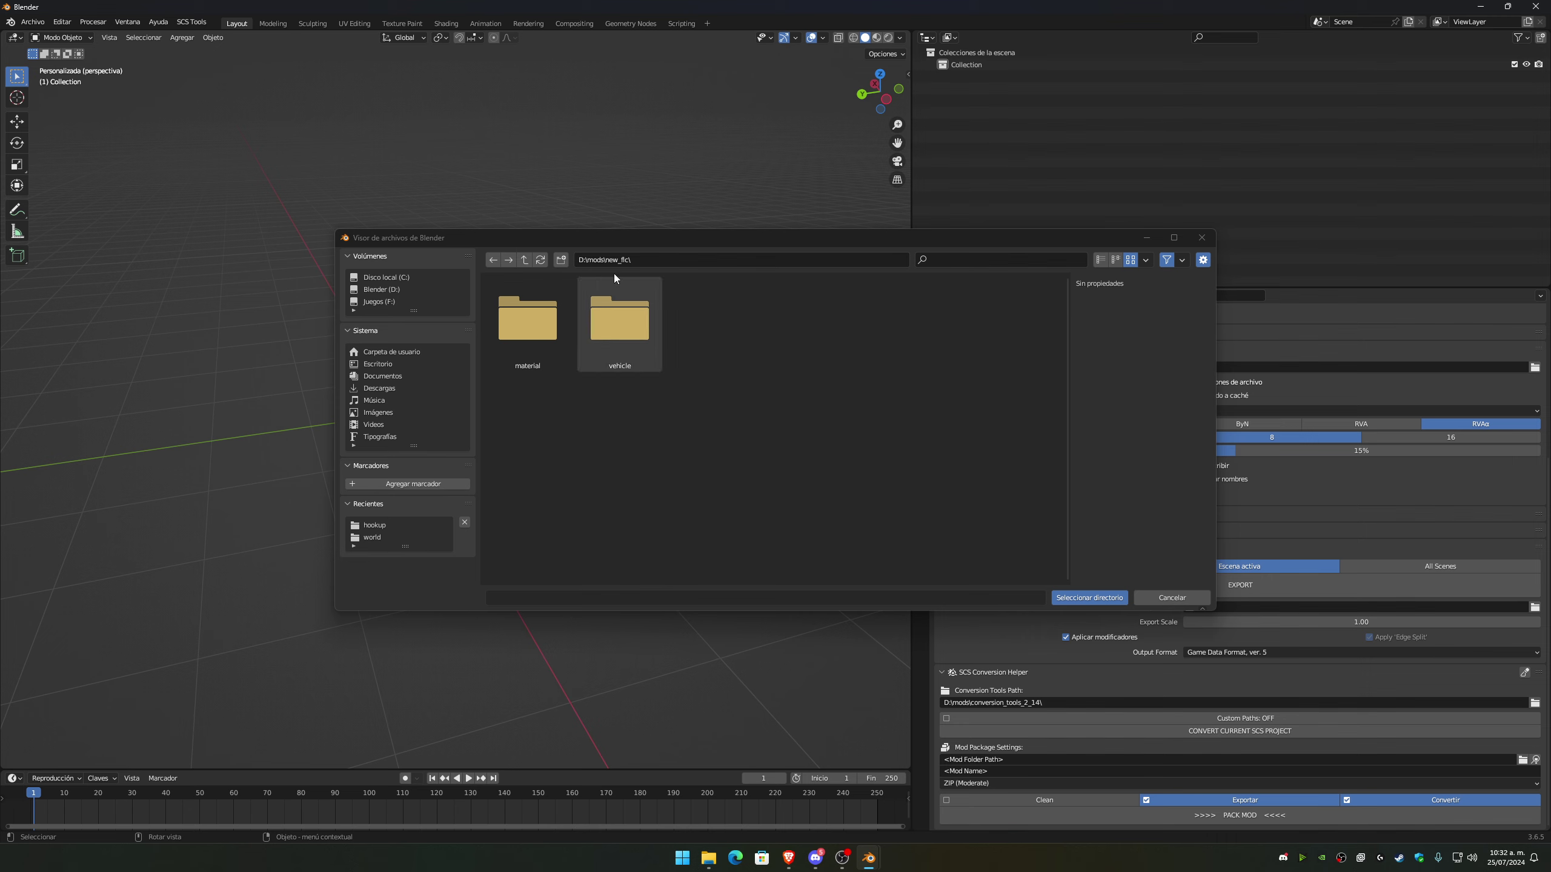
pyautogui.click(524, 260)
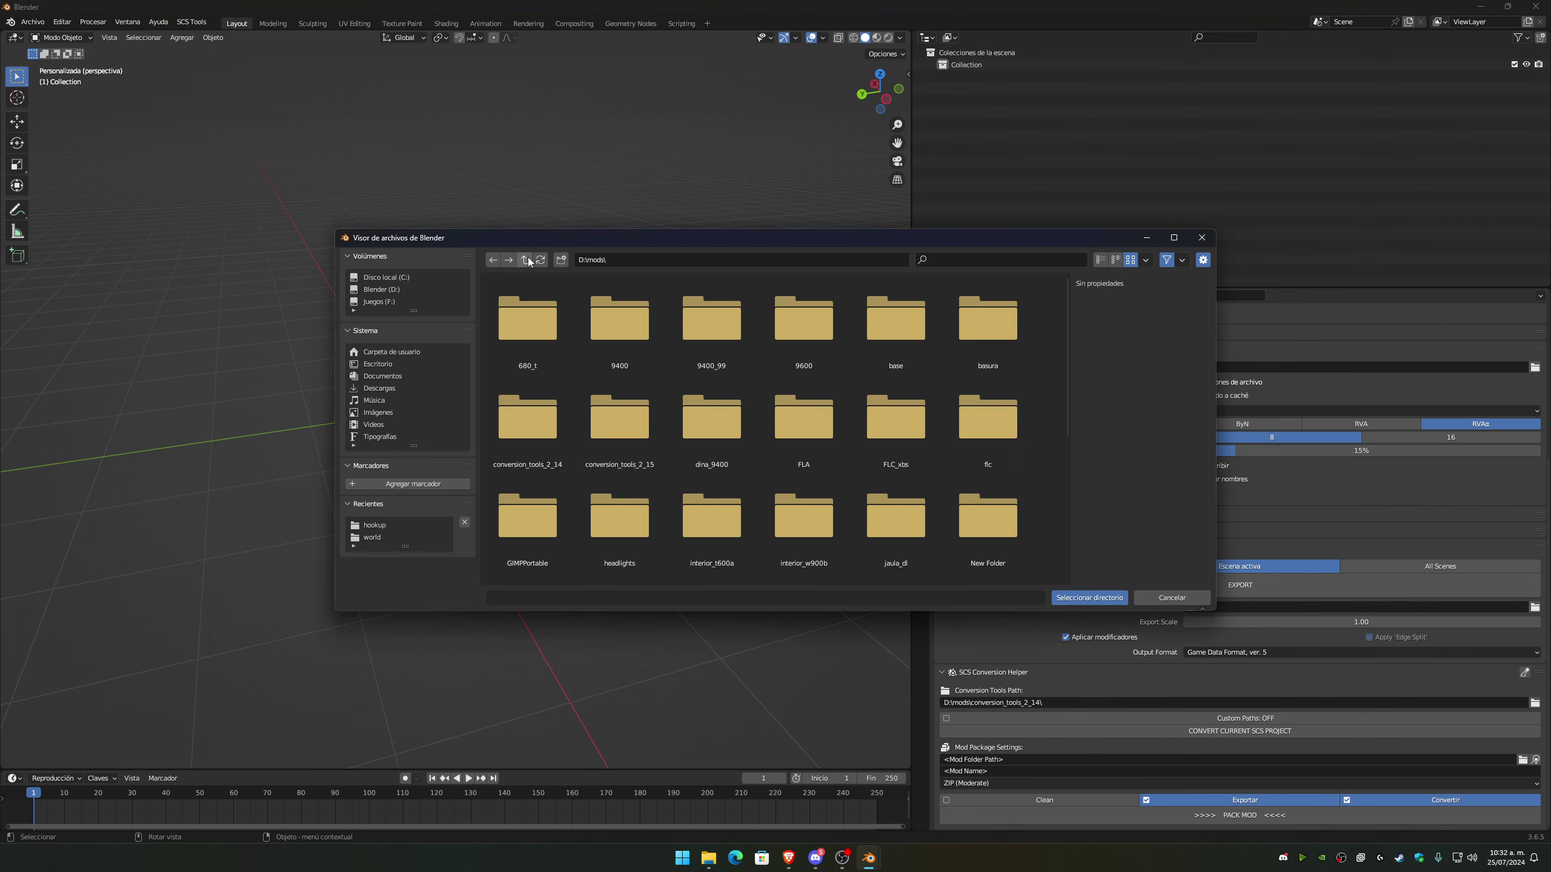
pyautogui.doubleClick(529, 441)
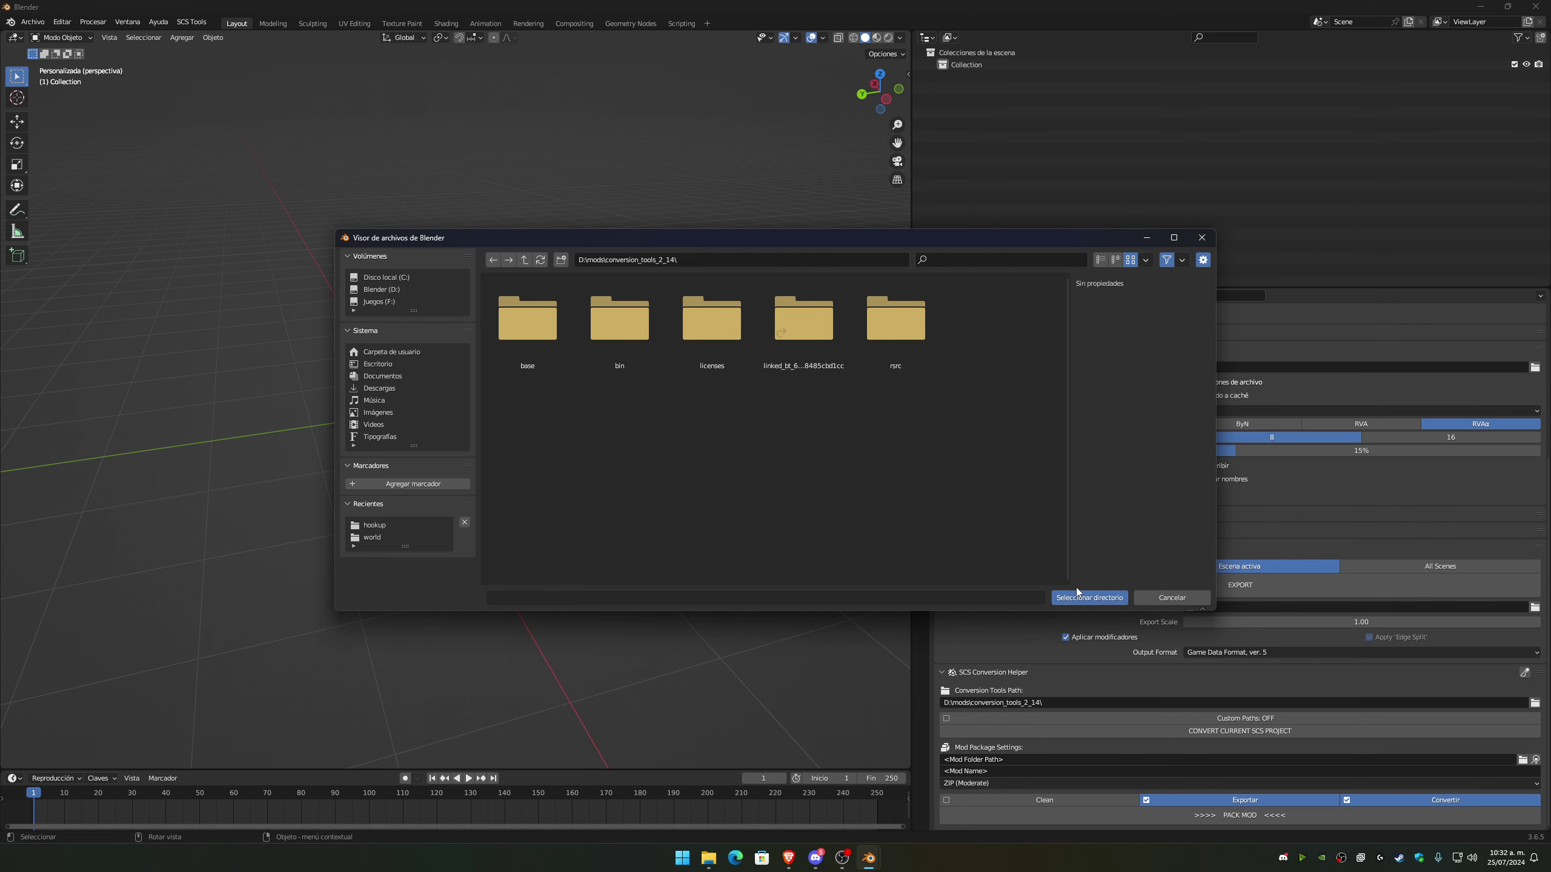
pyautogui.click(1092, 596)
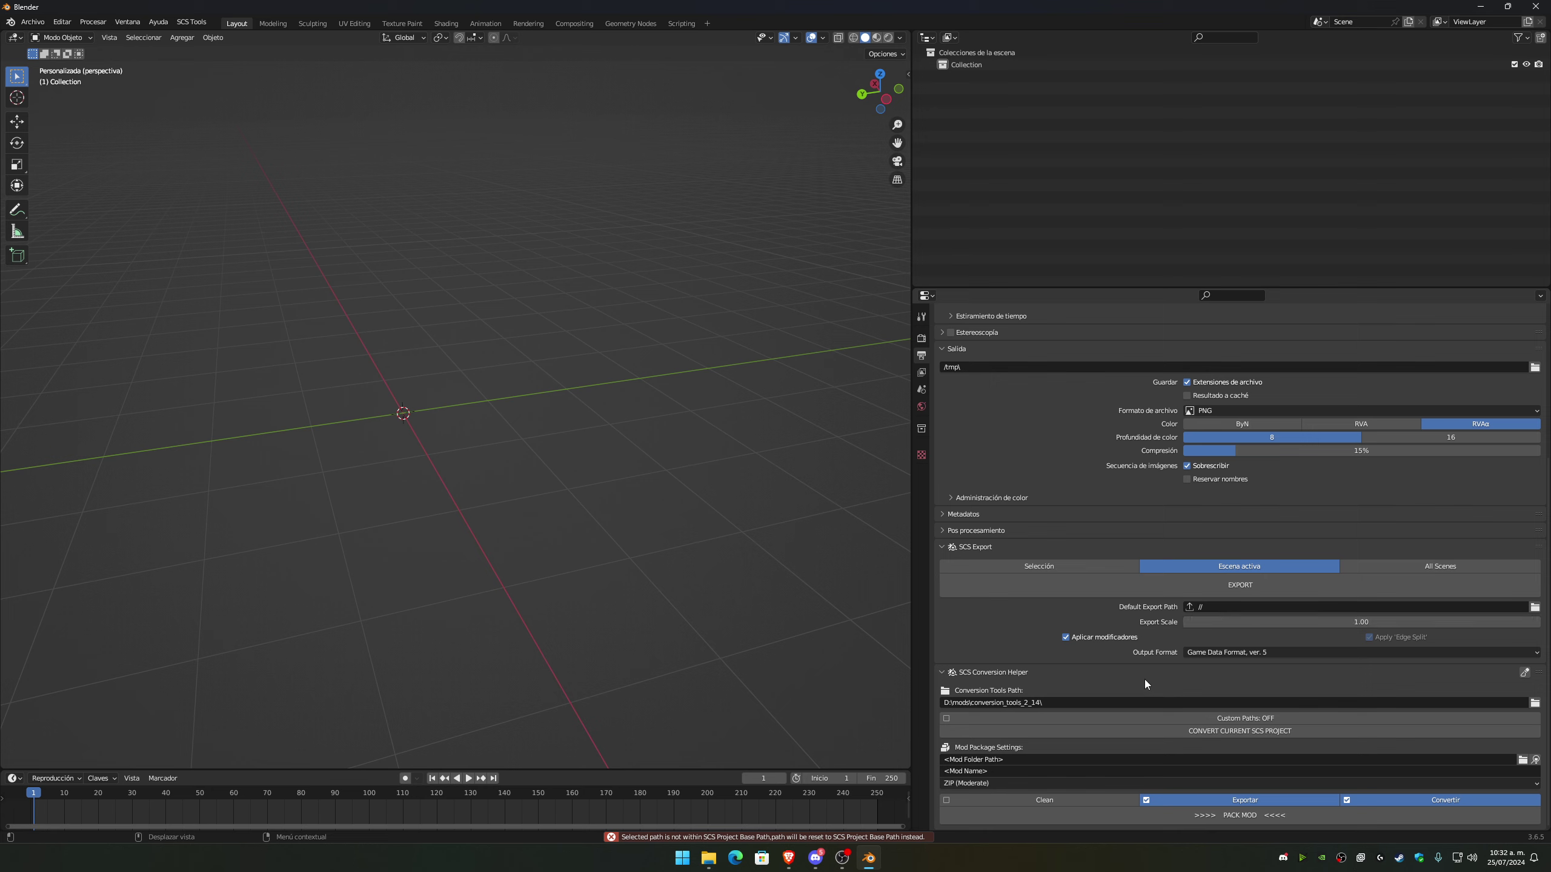
pyautogui.click(1535, 607)
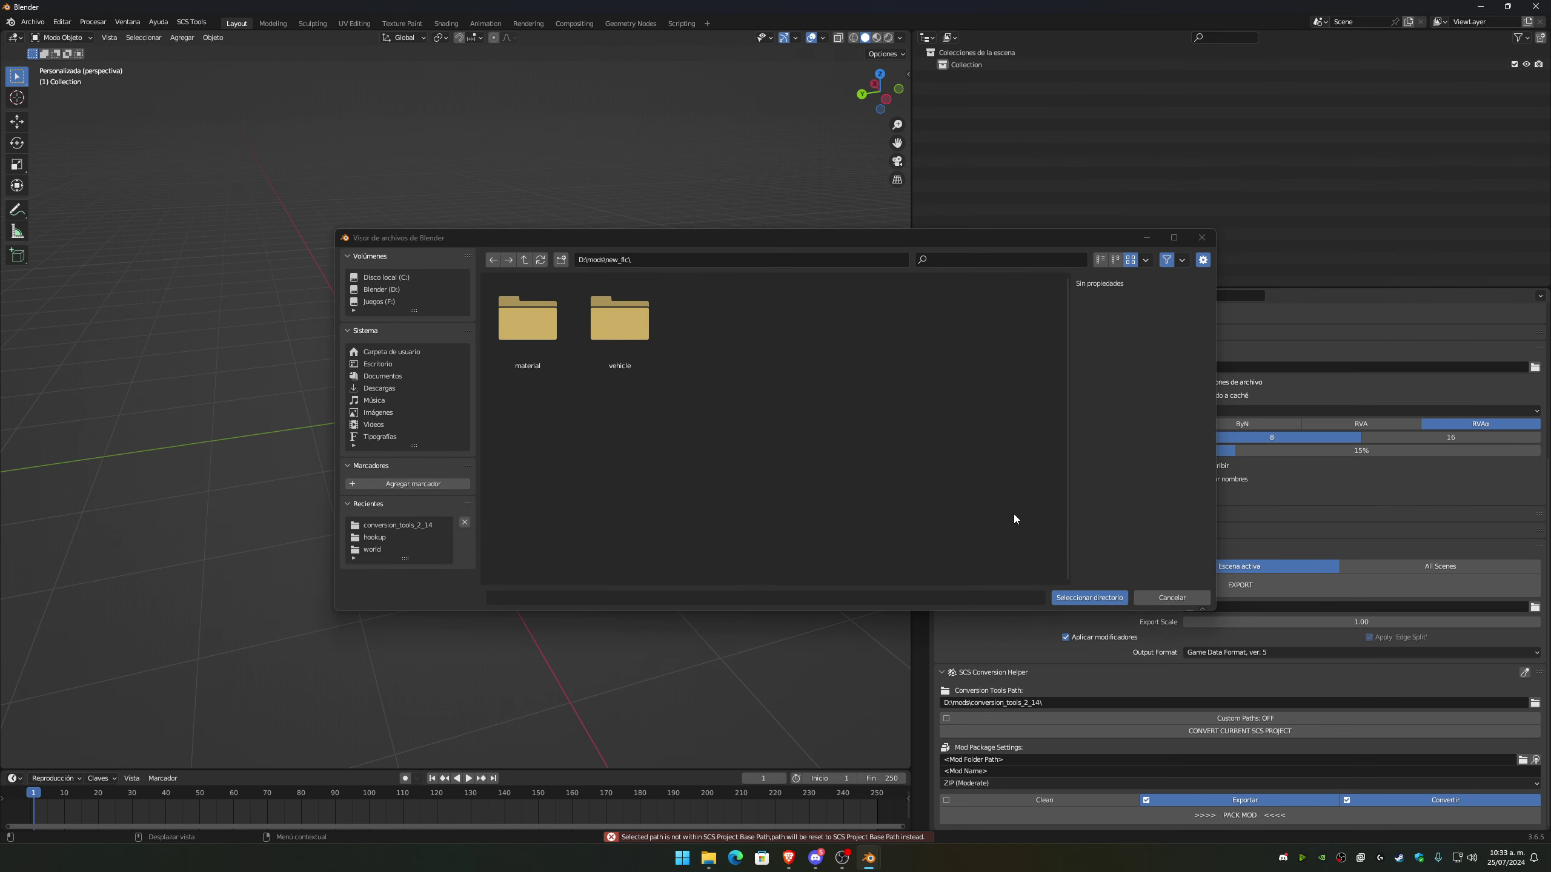
pyautogui.click(1170, 598)
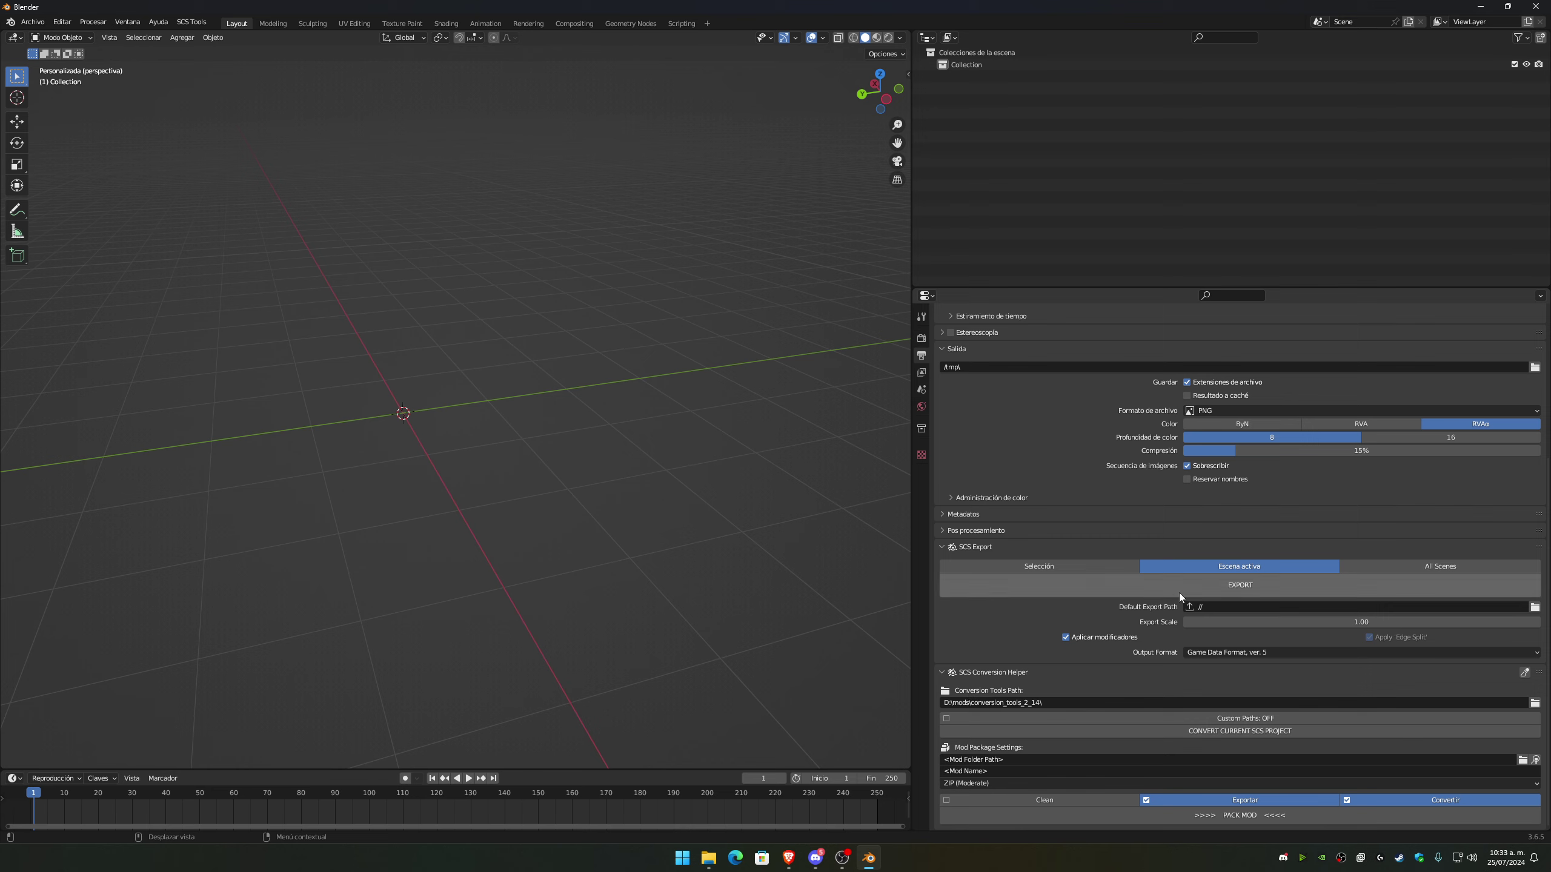
# Point the Mod Folder Path to the exportacion folder in Documentos.
pyautogui.click(1083, 758)
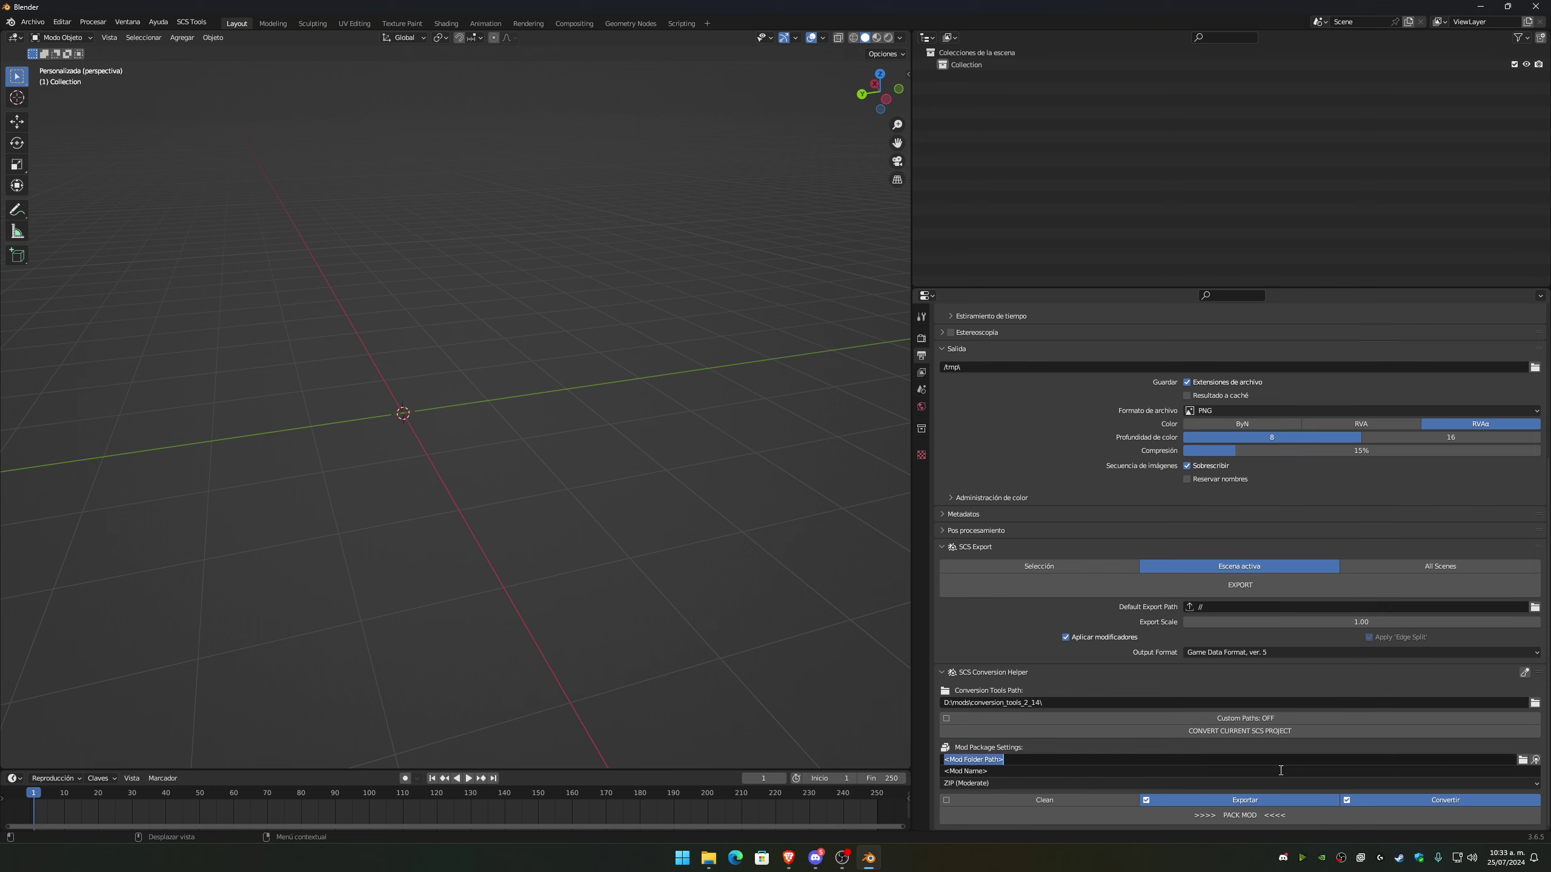
pyautogui.press('Escape')
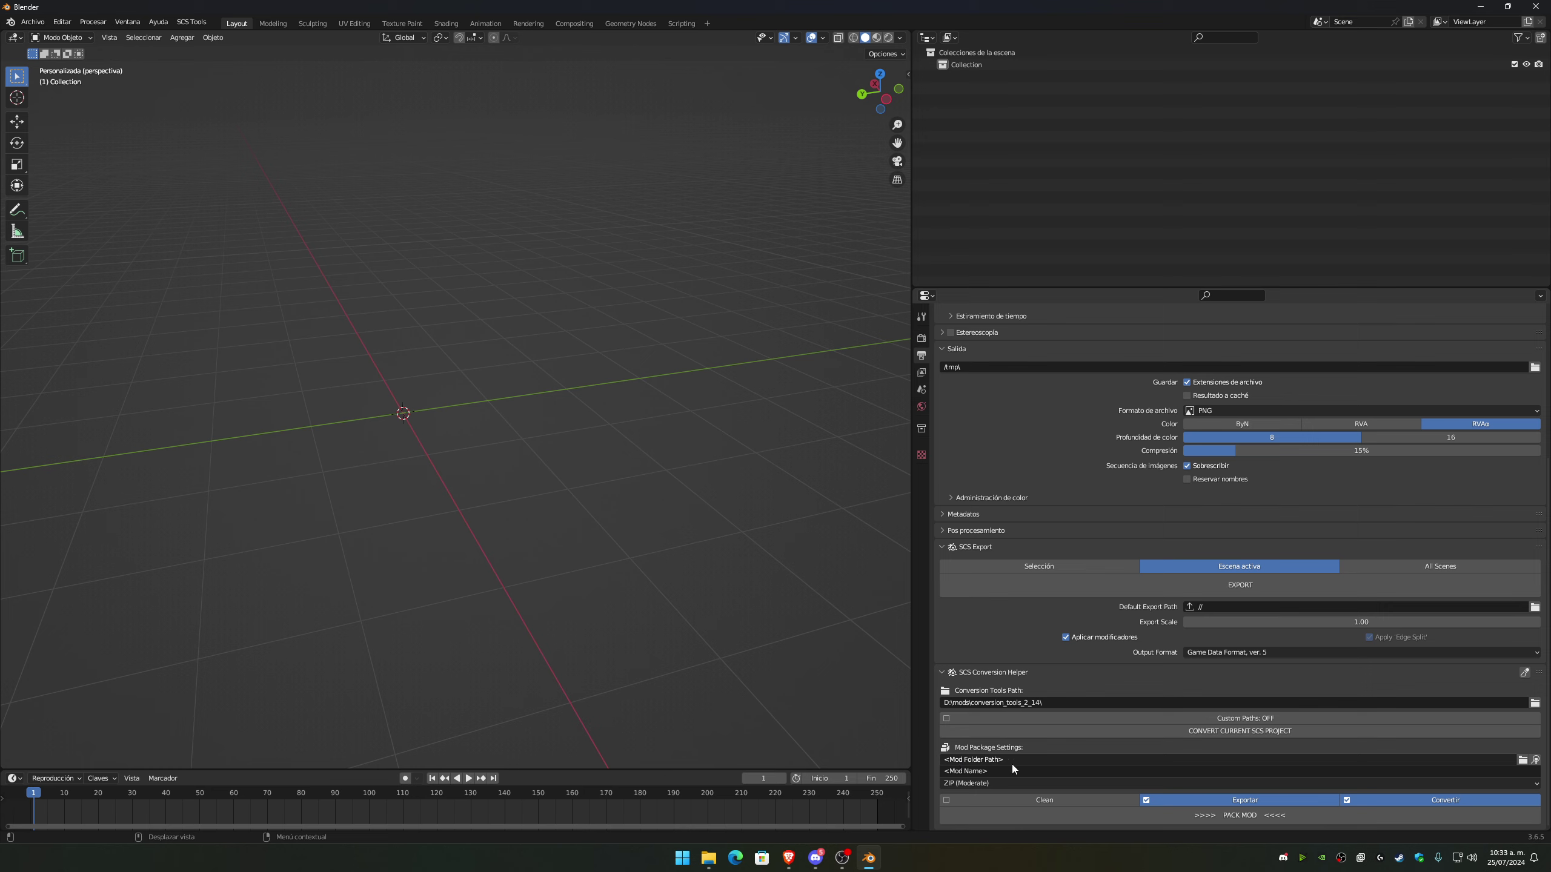
pyautogui.click(1523, 759)
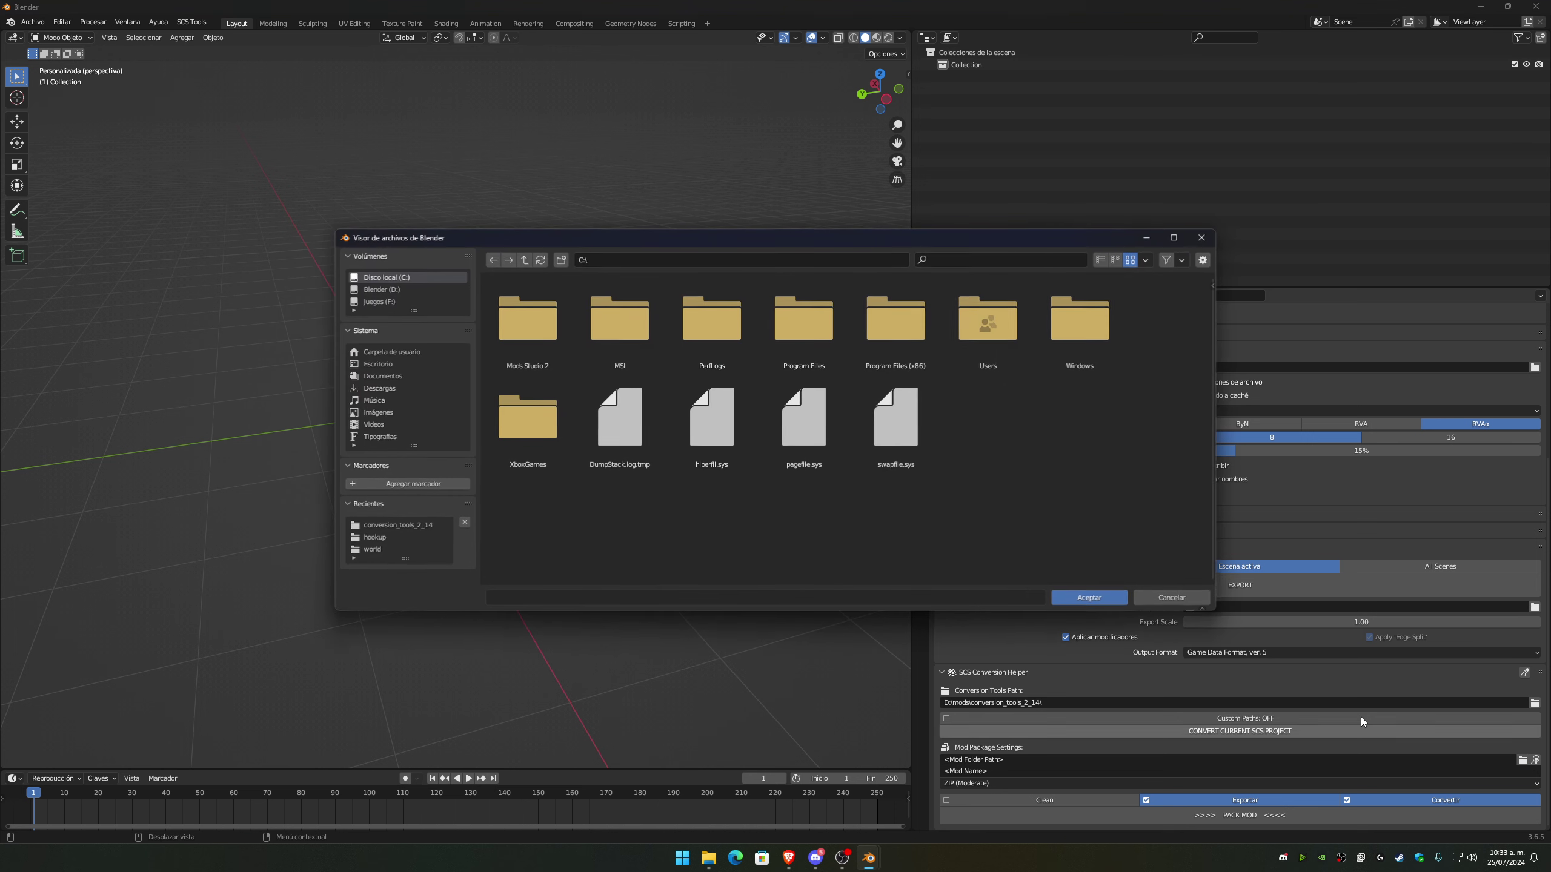
pyautogui.click(379, 377)
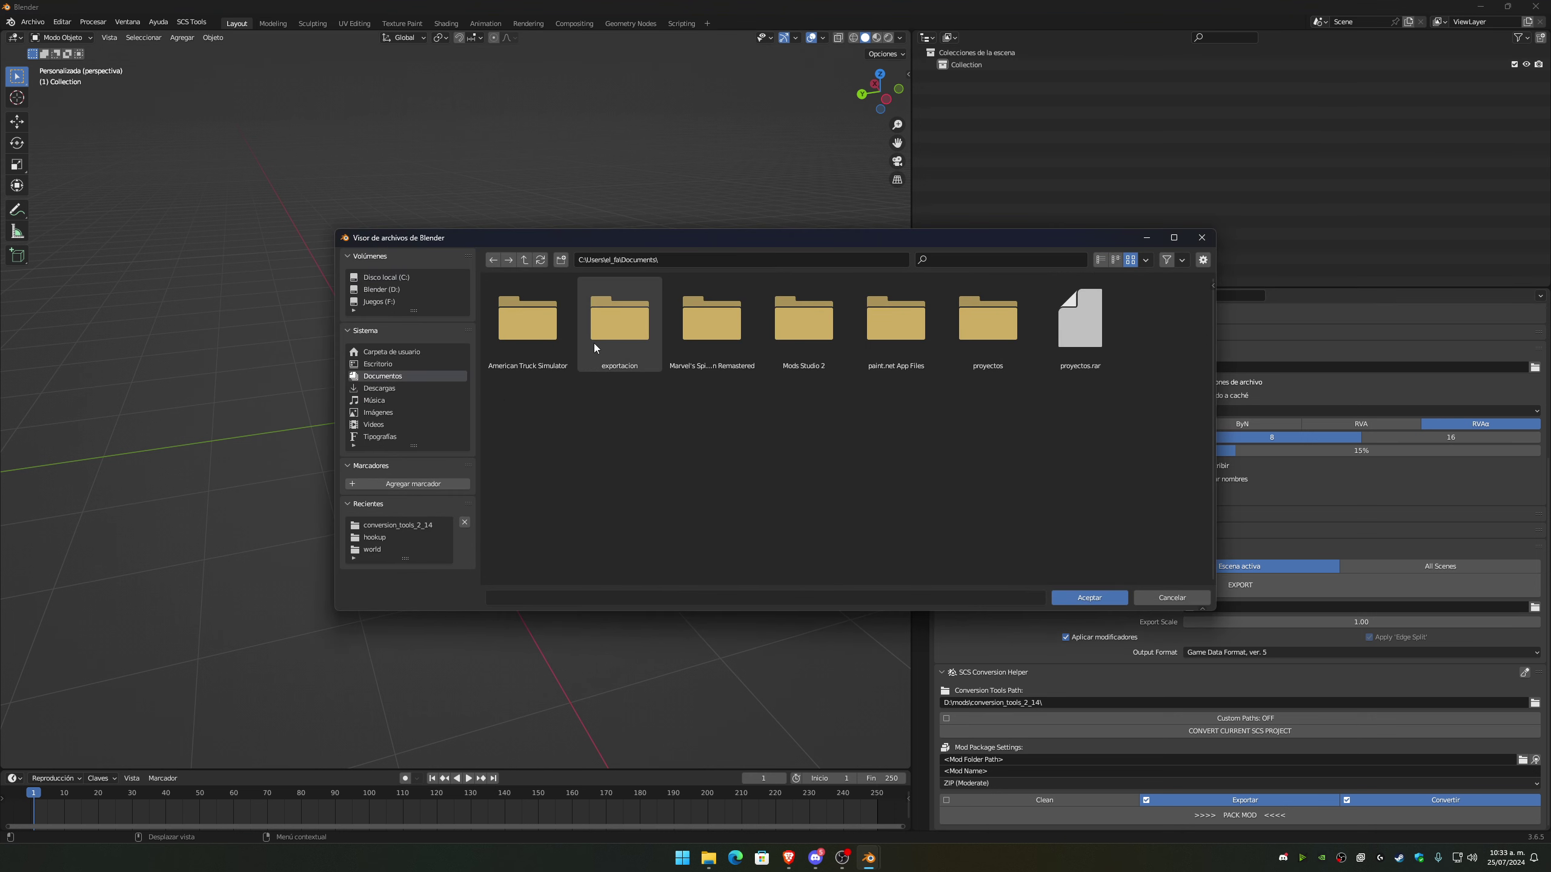
pyautogui.doubleClick(622, 349)
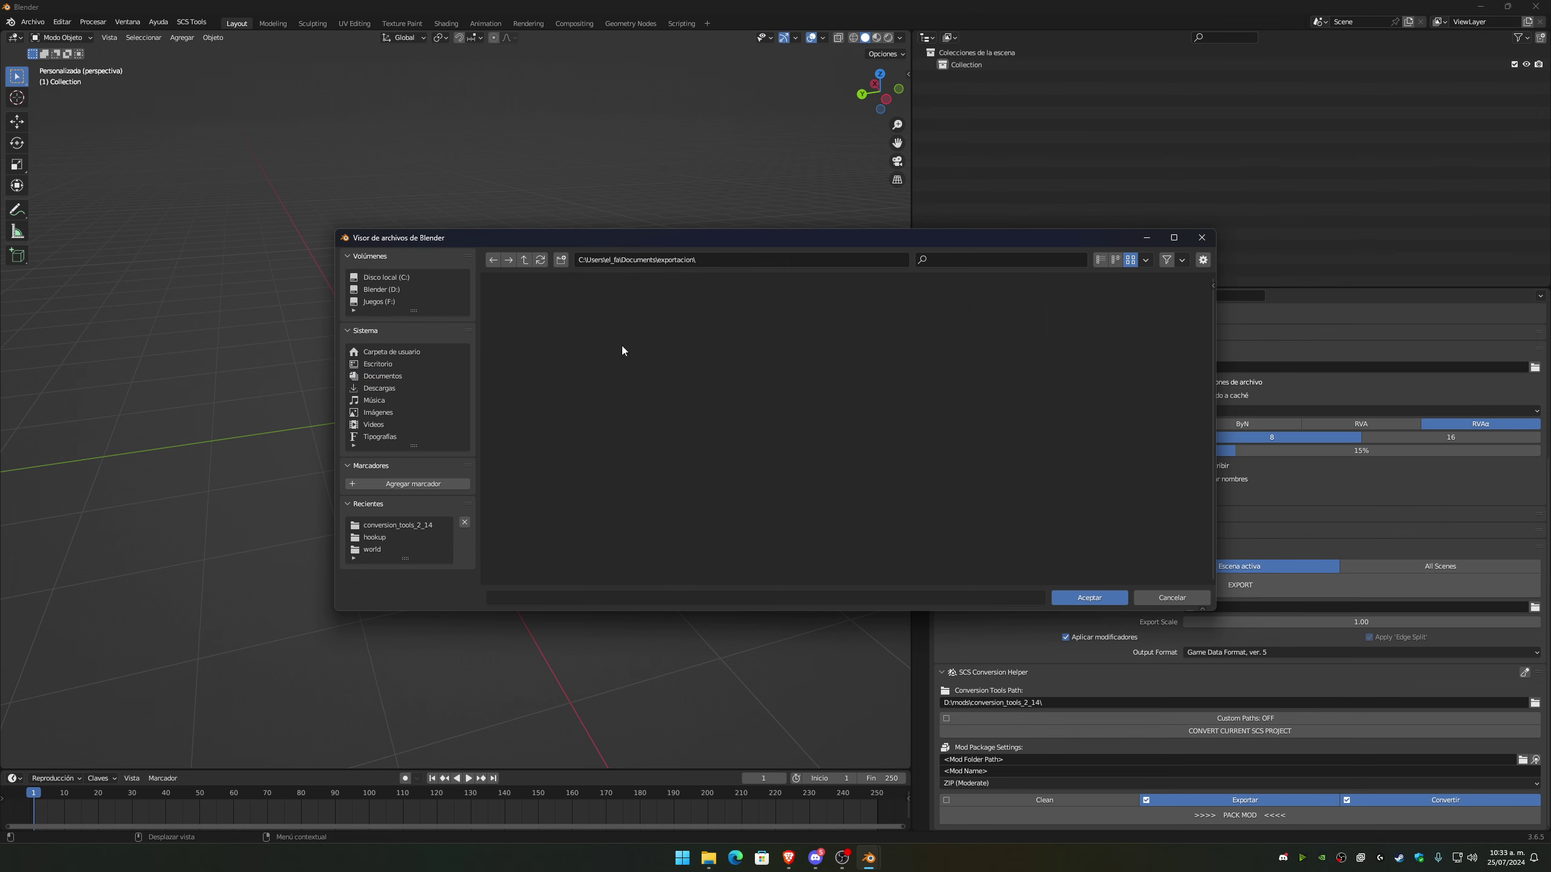
pyautogui.click(1104, 594)
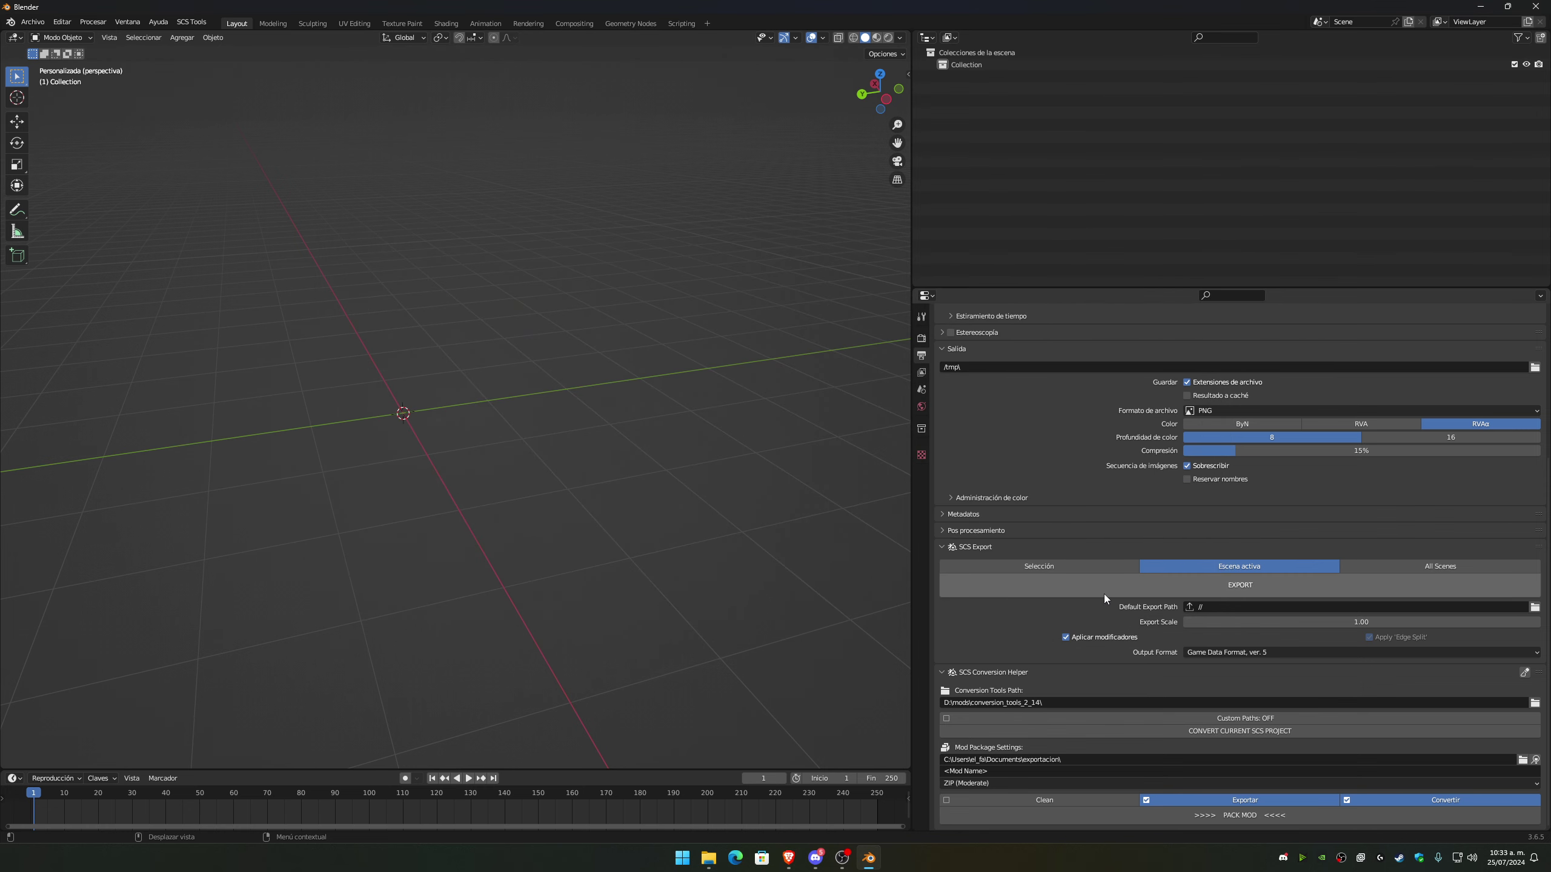
pyautogui.click(985, 774)
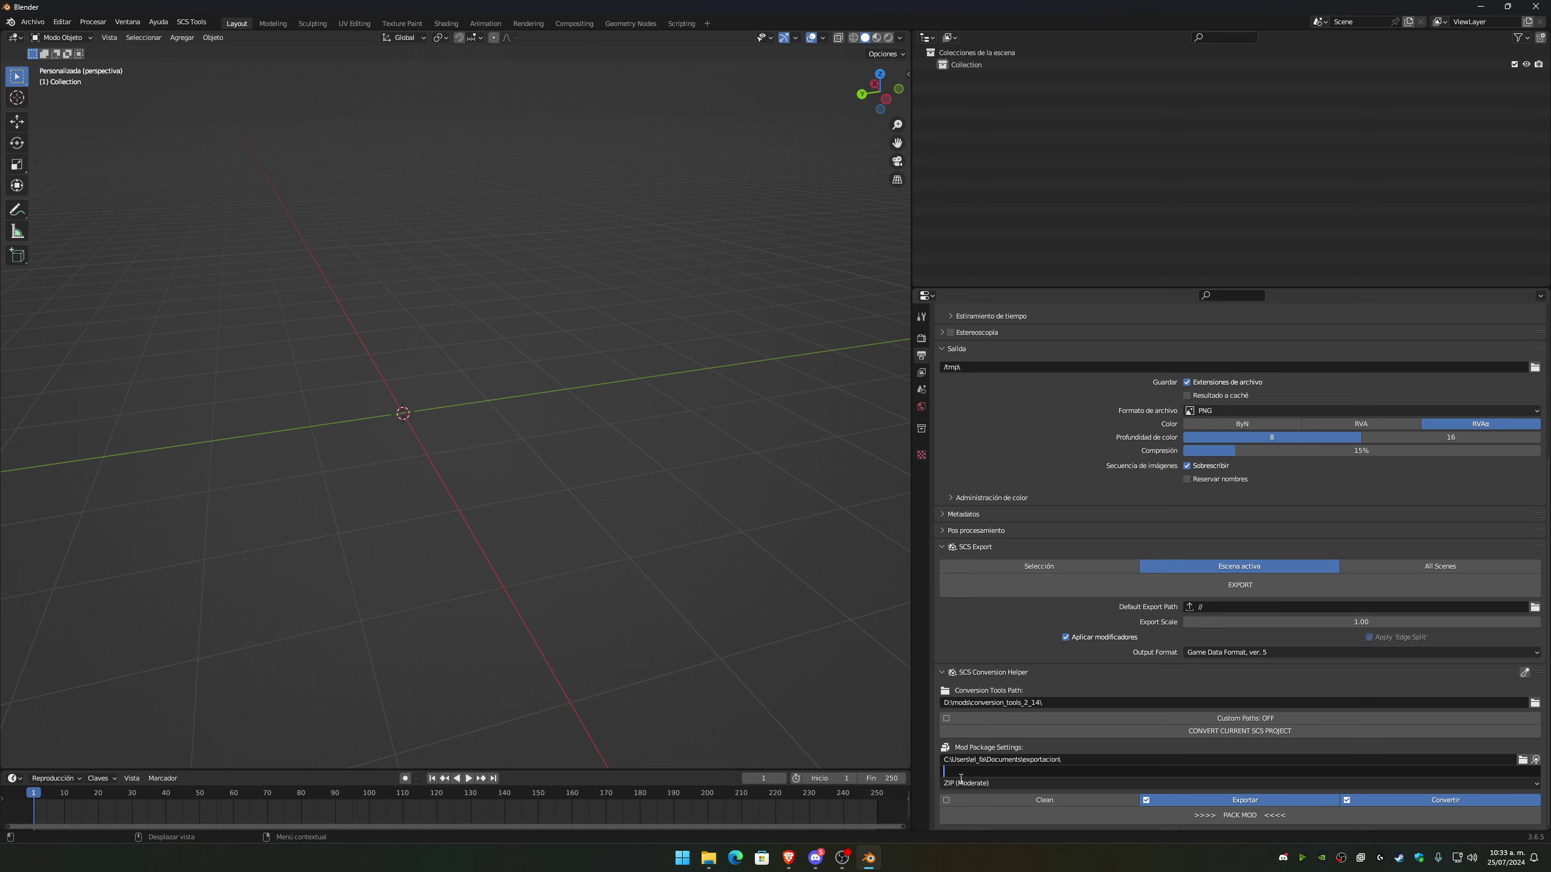
# Set mod packing method to Folder and enable cleaning before packing.
pyautogui.click(990, 784)
pyautogui.moveTo(997, 783)
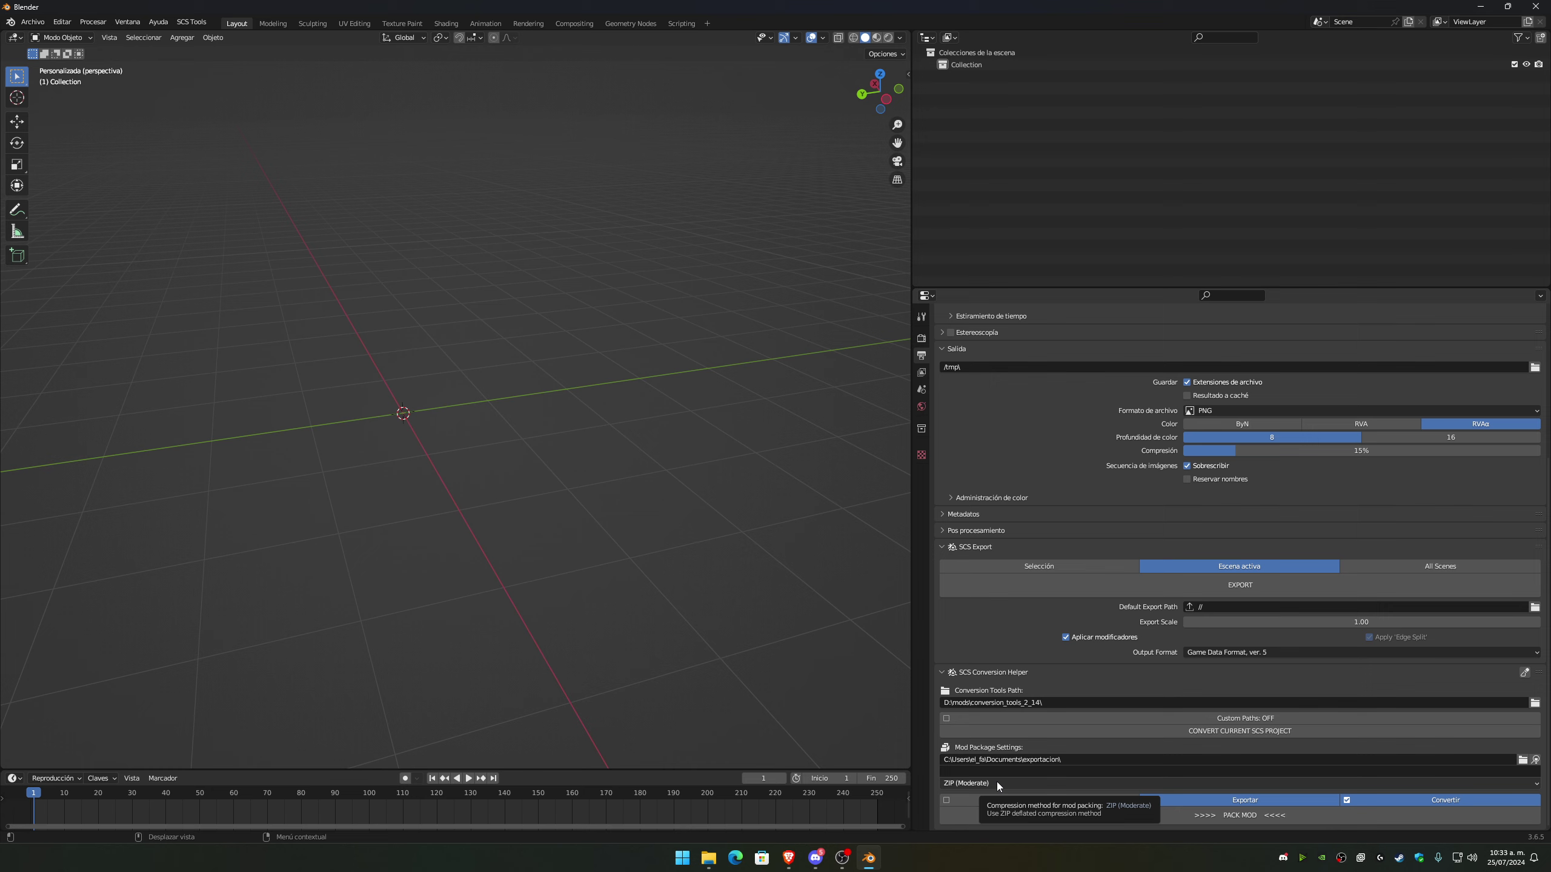
pyautogui.click(996, 782)
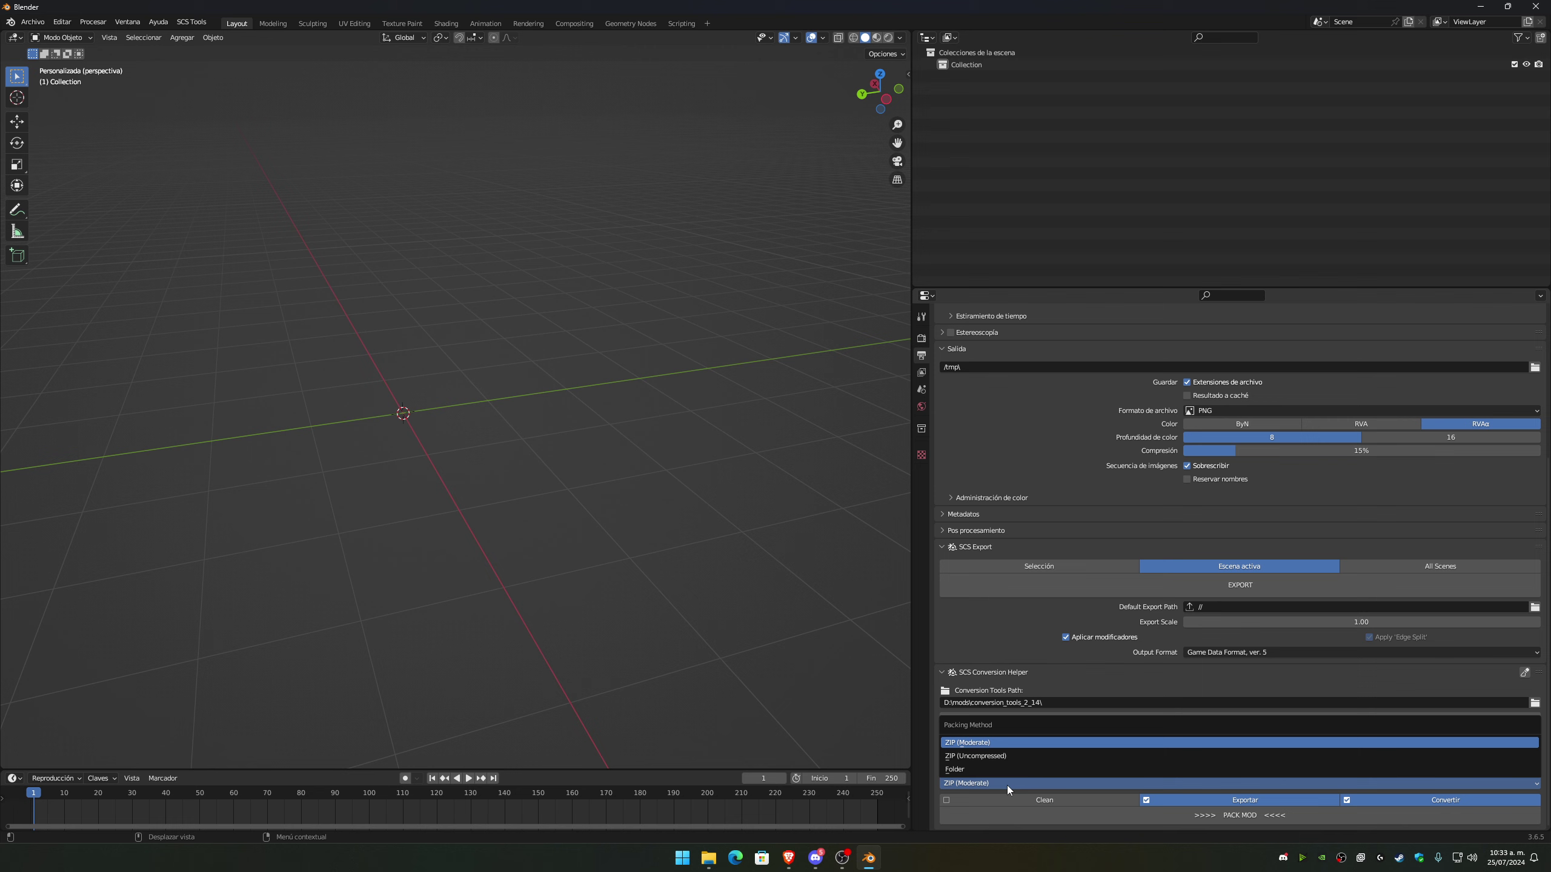
pyautogui.click(968, 766)
pyautogui.click(1019, 785)
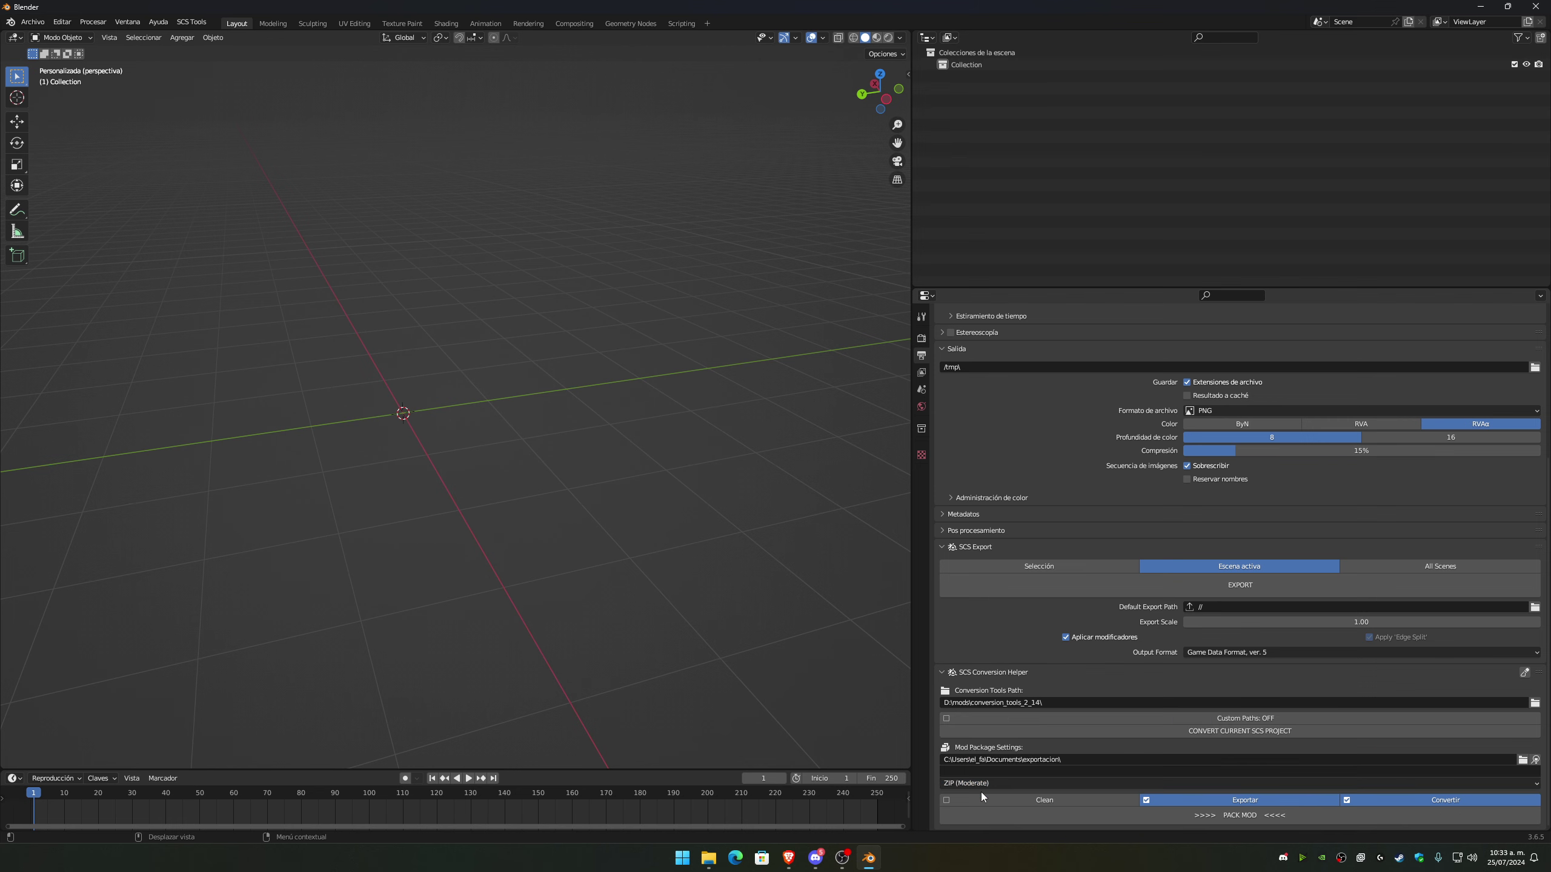
pyautogui.click(1006, 784)
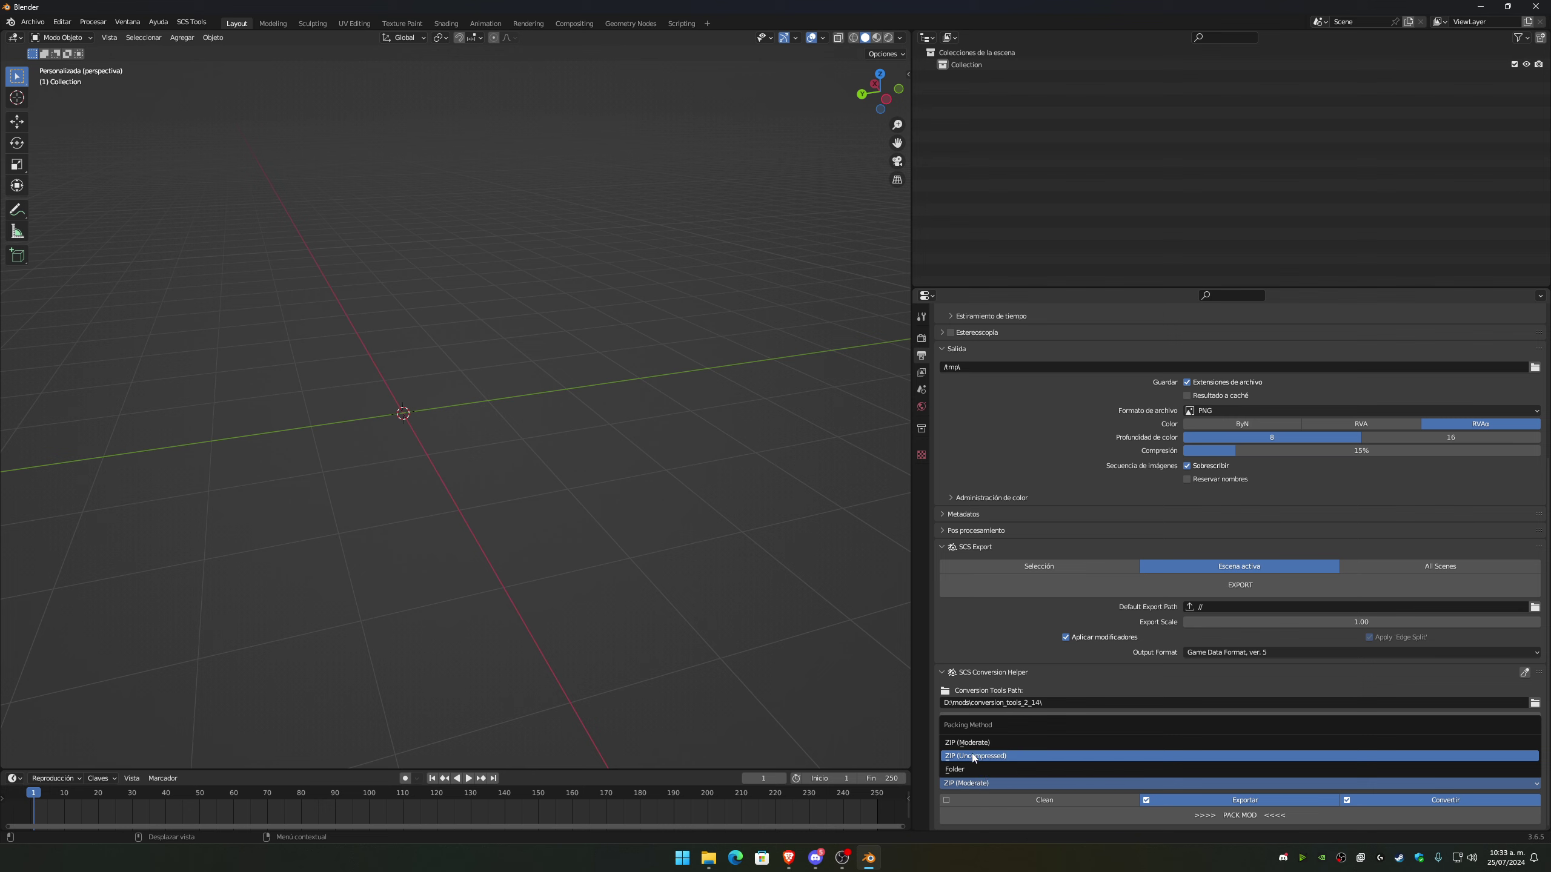
pyautogui.click(976, 755)
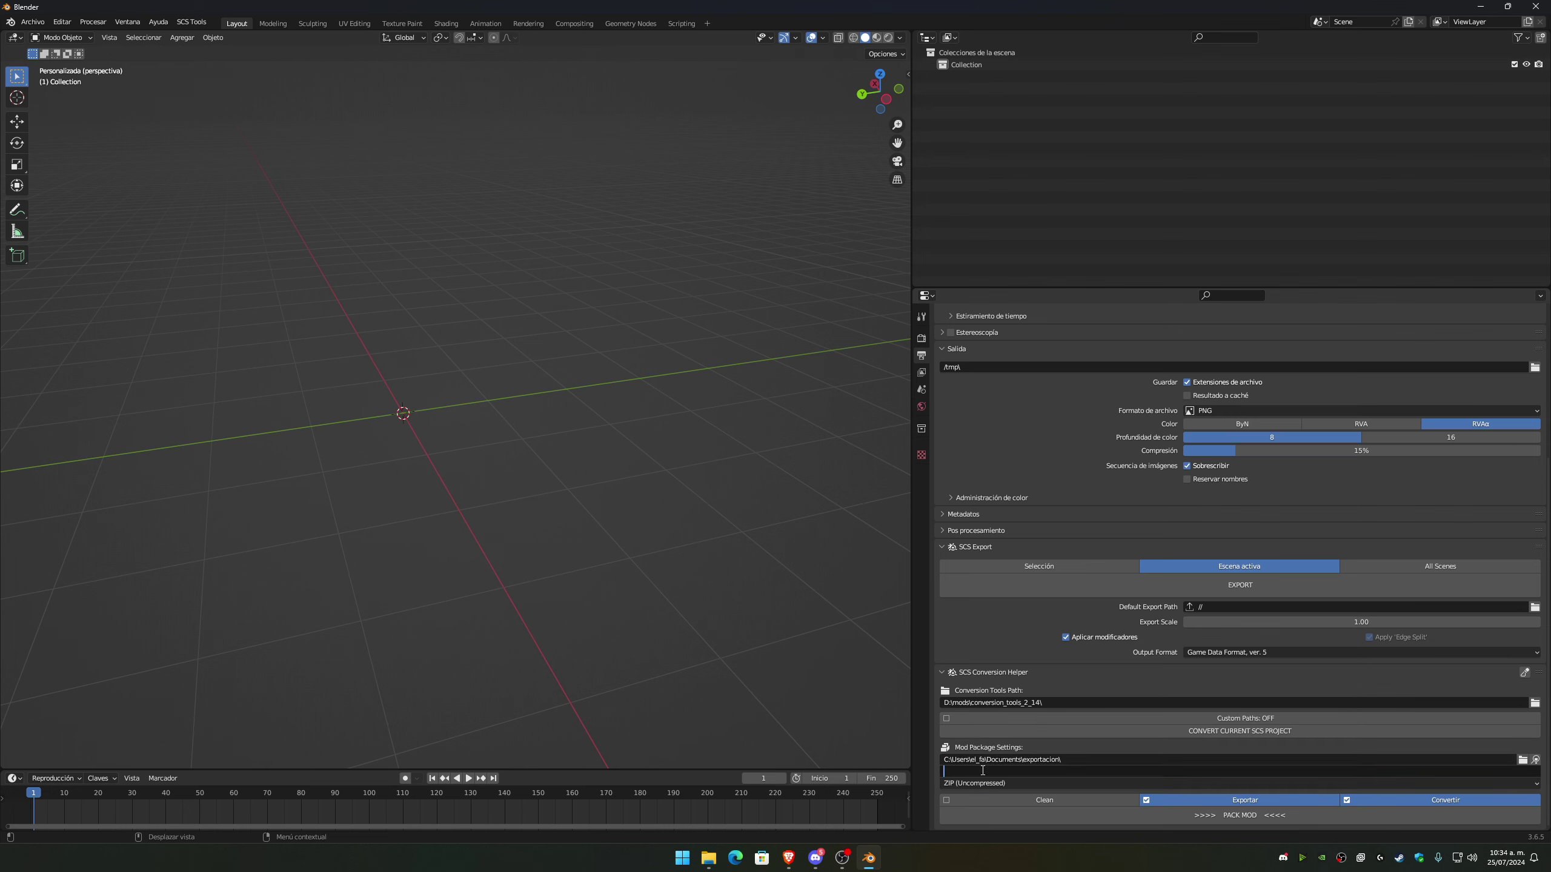
pyautogui.click(984, 783)
pyautogui.click(976, 771)
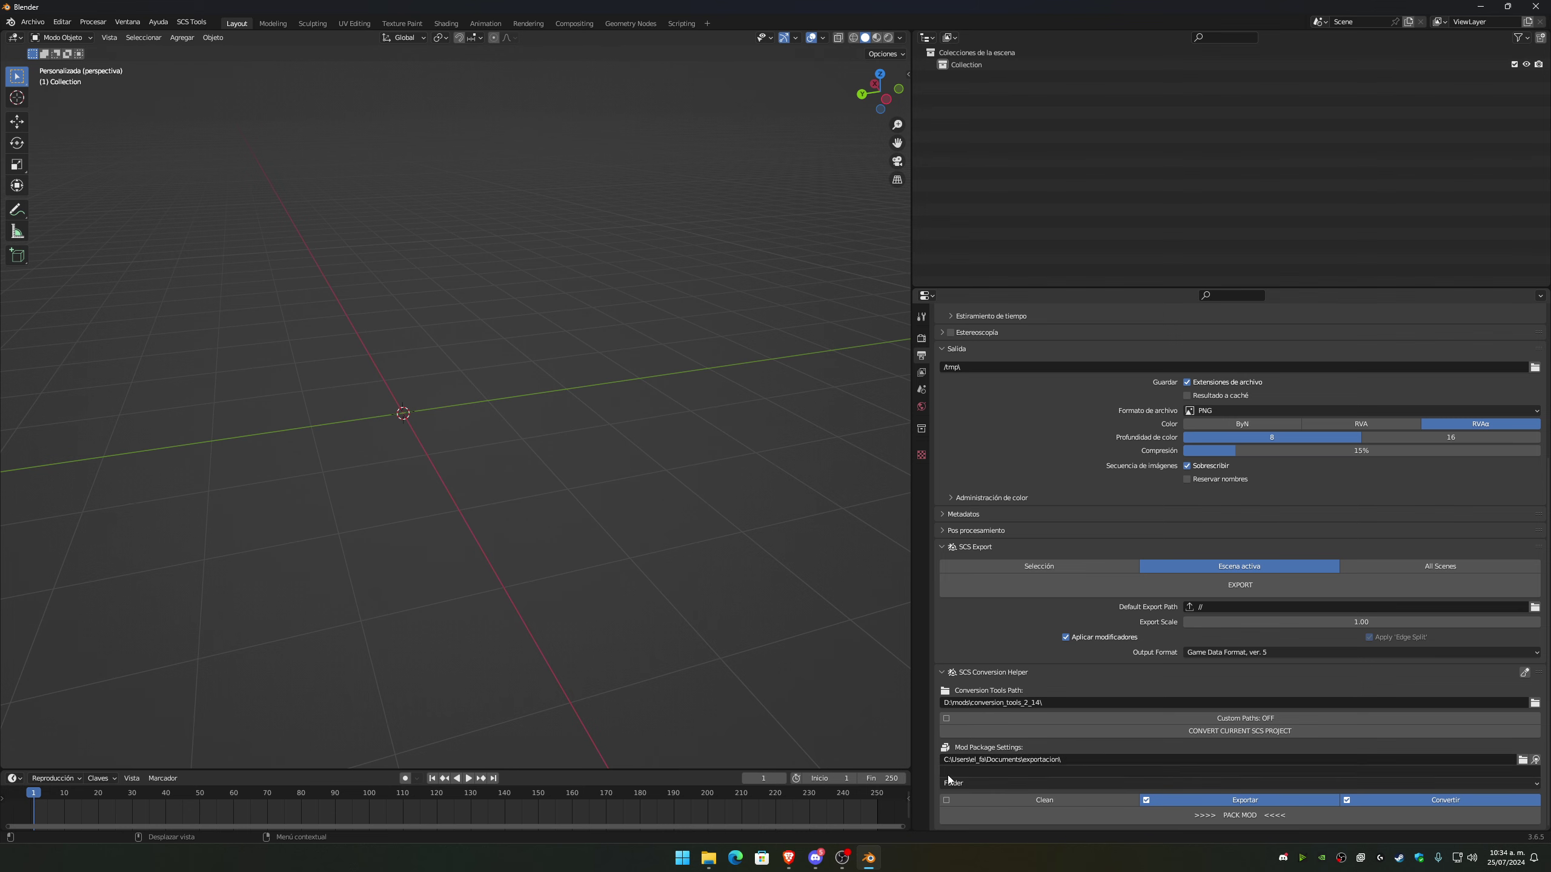
pyautogui.click(1040, 797)
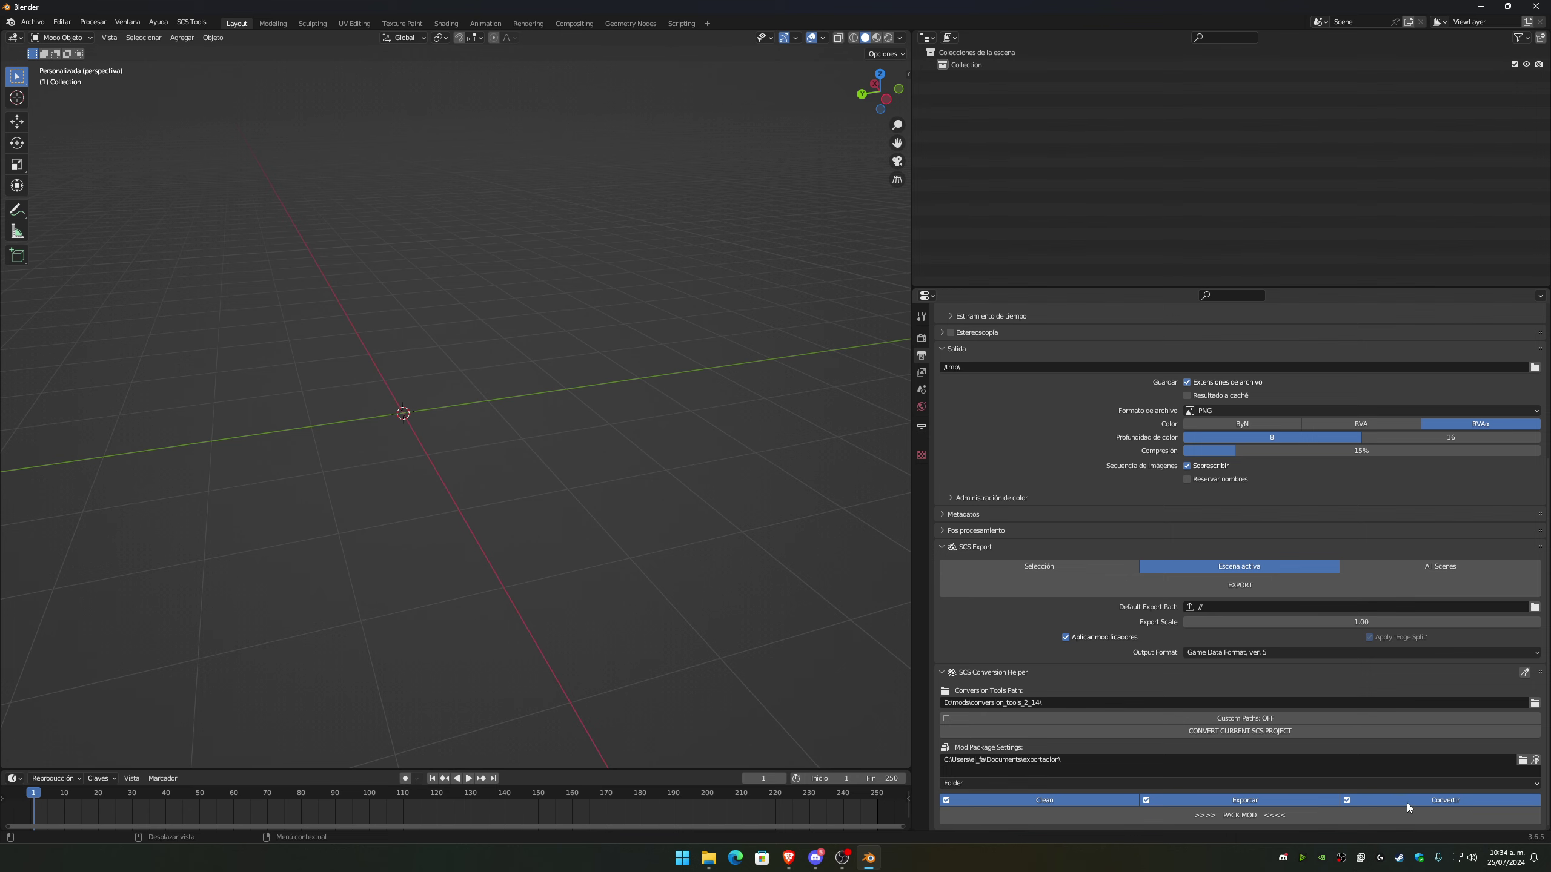
# Widen the Properties editor and scroll down to the Mod Package Settings.
pyautogui.scroll(8, 1122, 665)
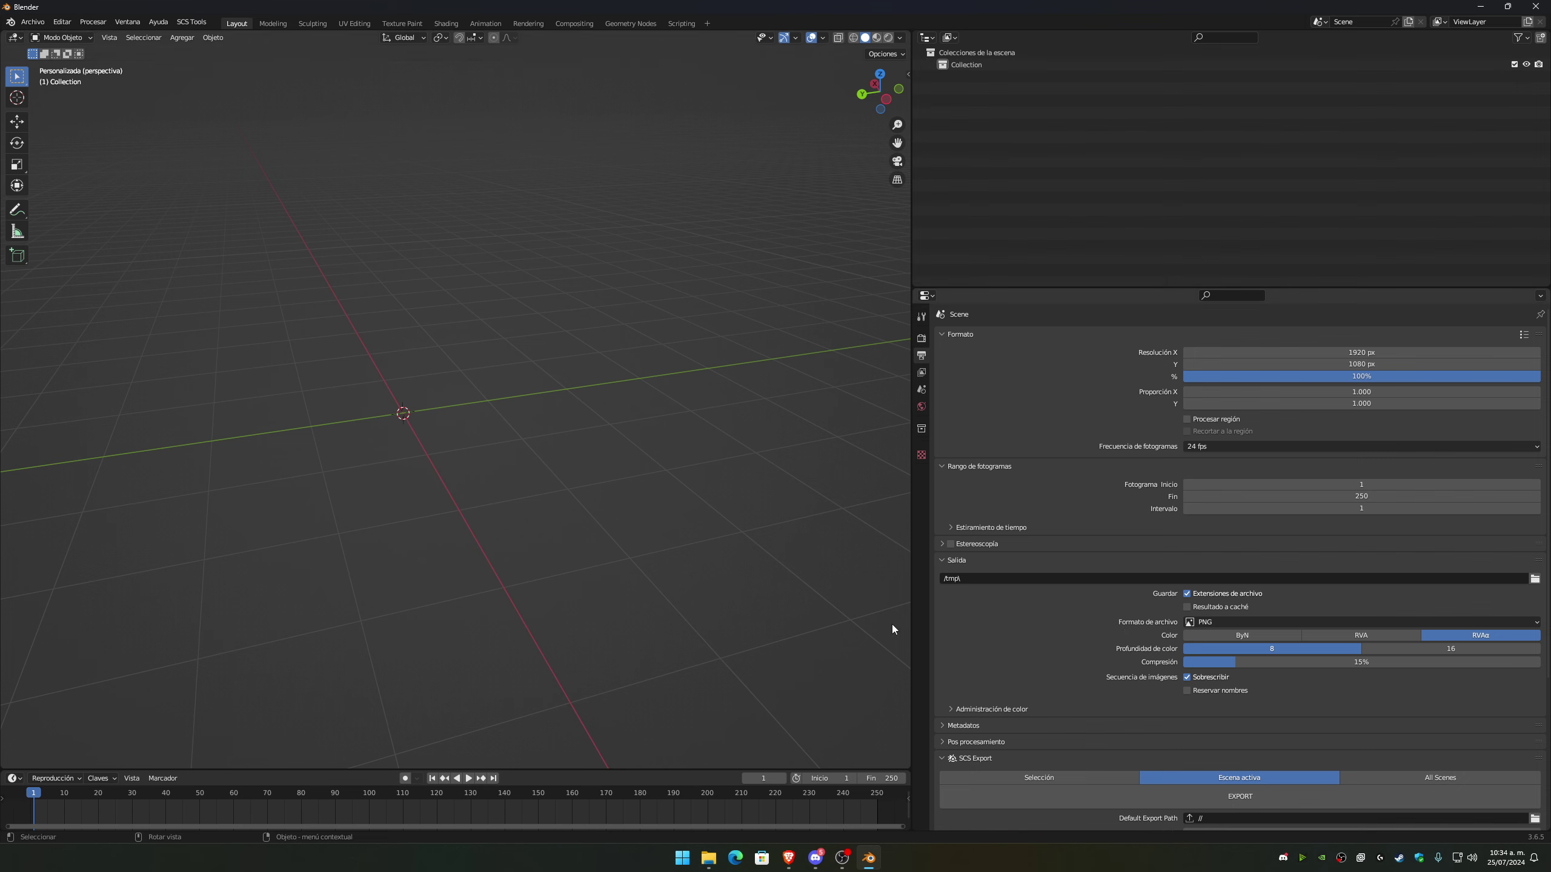
pyautogui.moveTo(911, 626); pyautogui.dragTo(1218, 631)
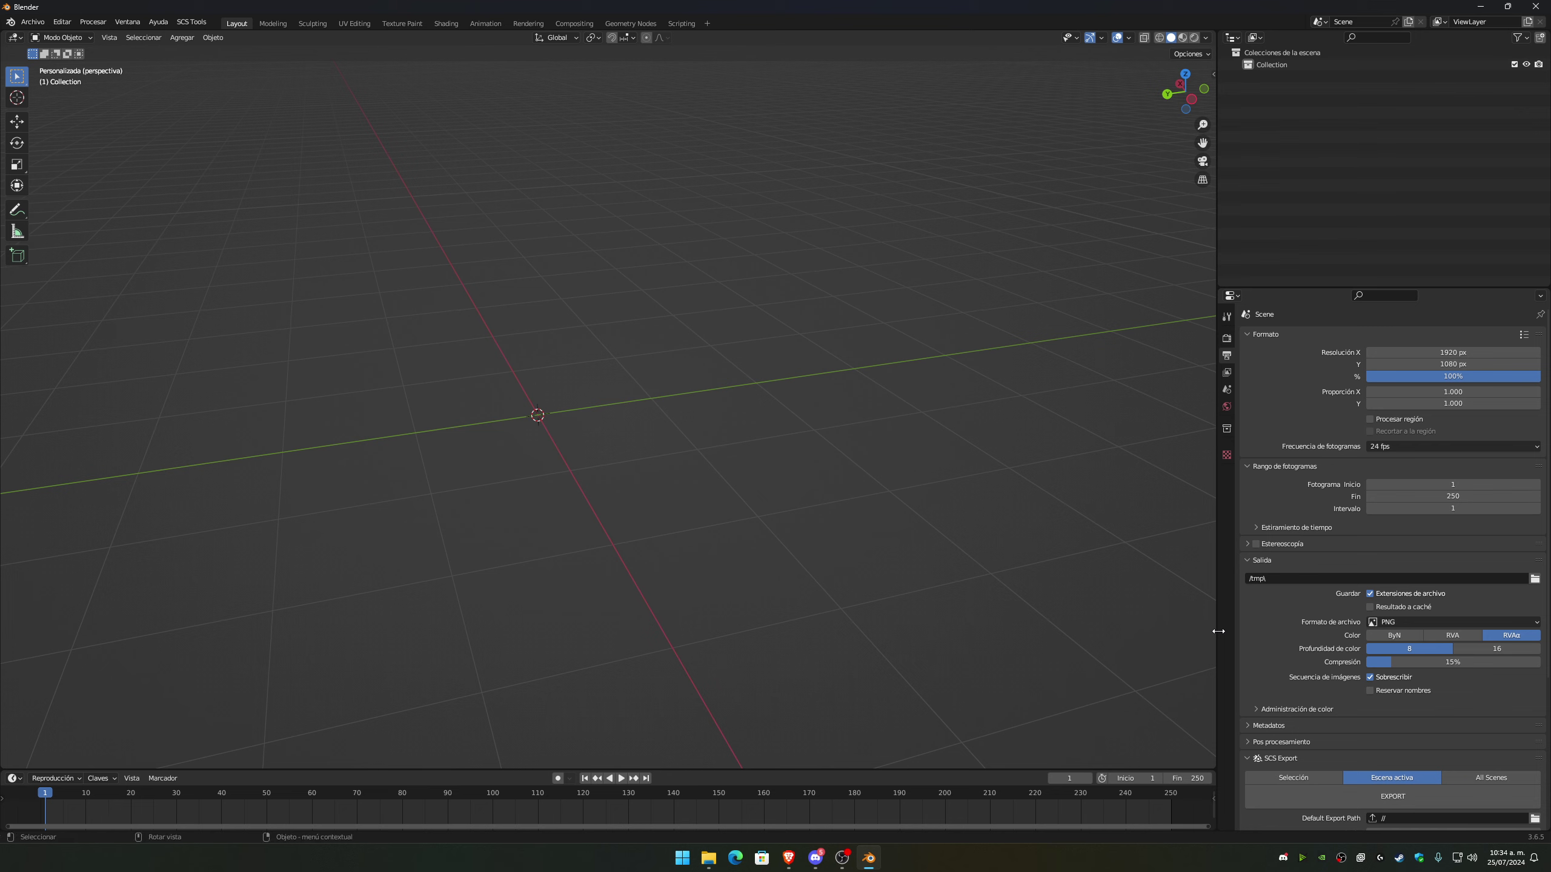
pyautogui.scroll(-4, 1386, 778)
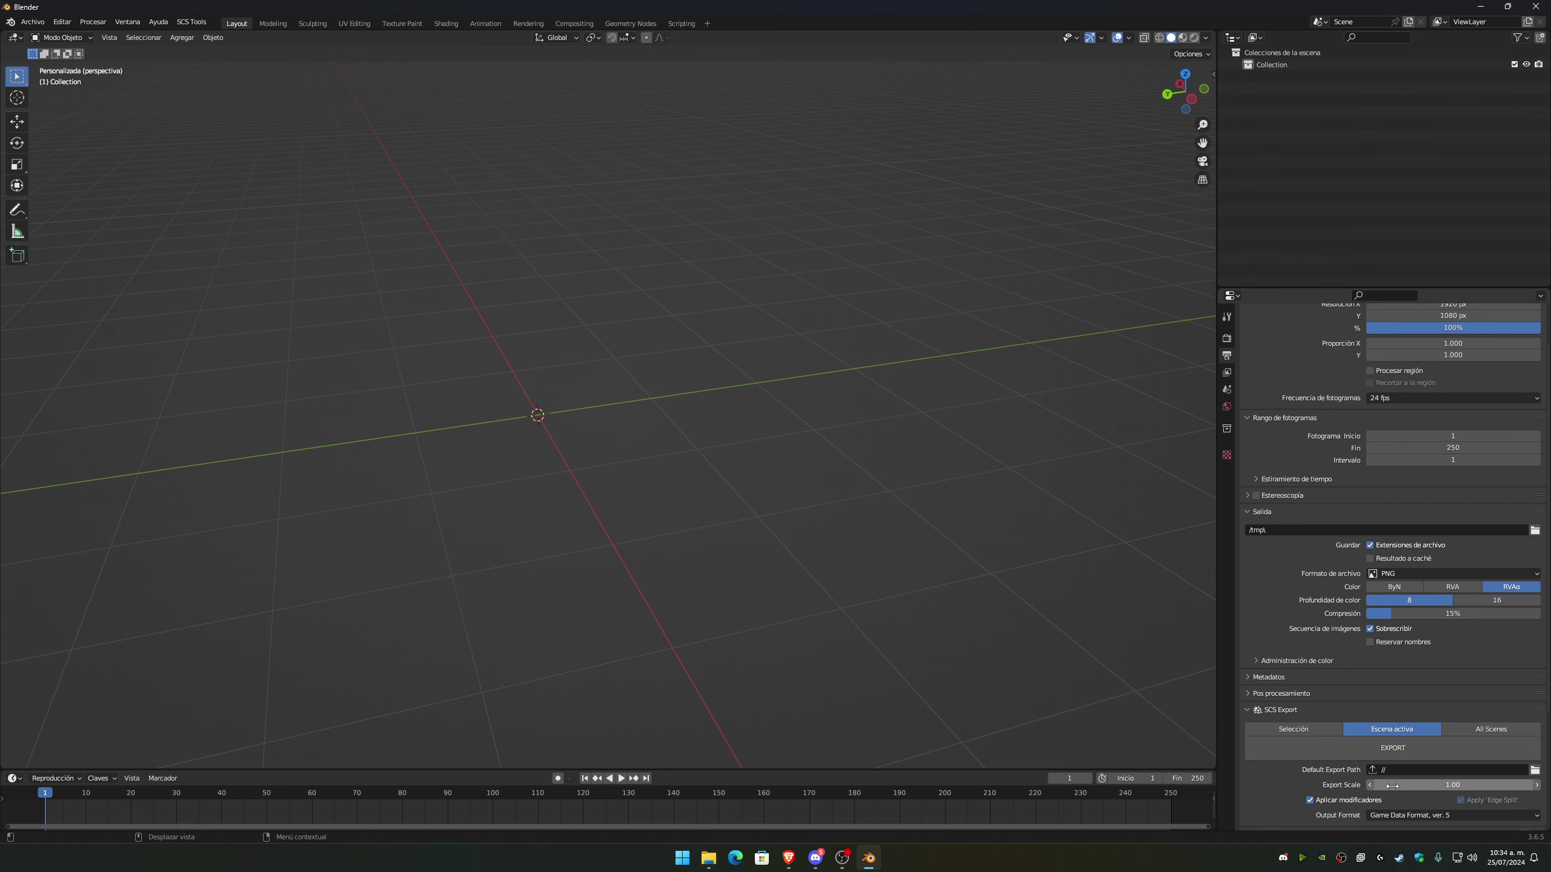
pyautogui.scroll(-4, 1398, 775)
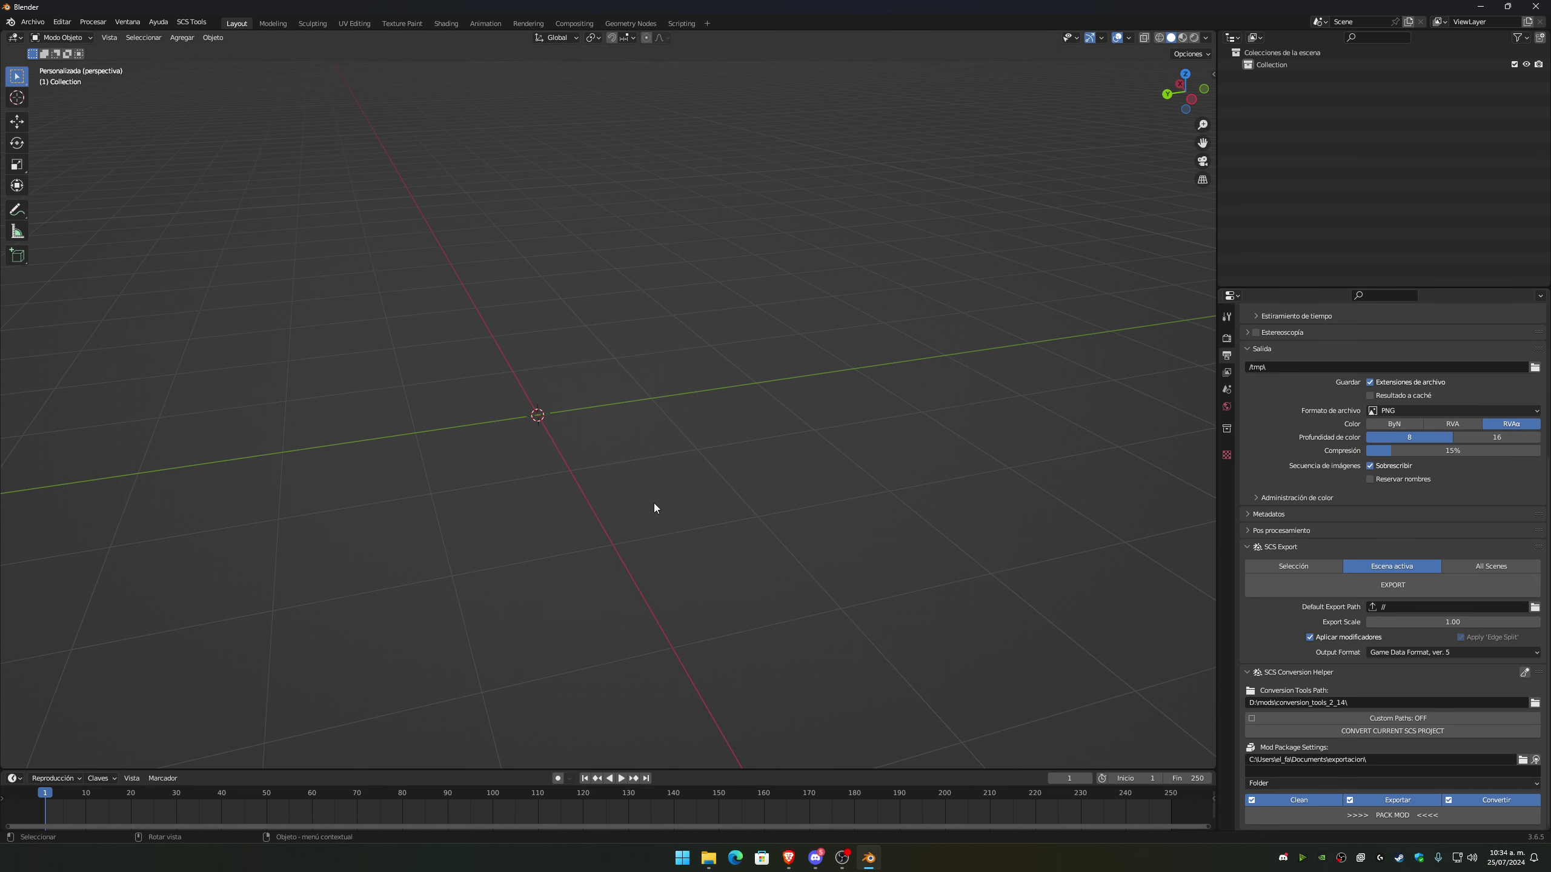
# Add two SCS root objects to the scene.
pyautogui.hotkey('shift', 'a')
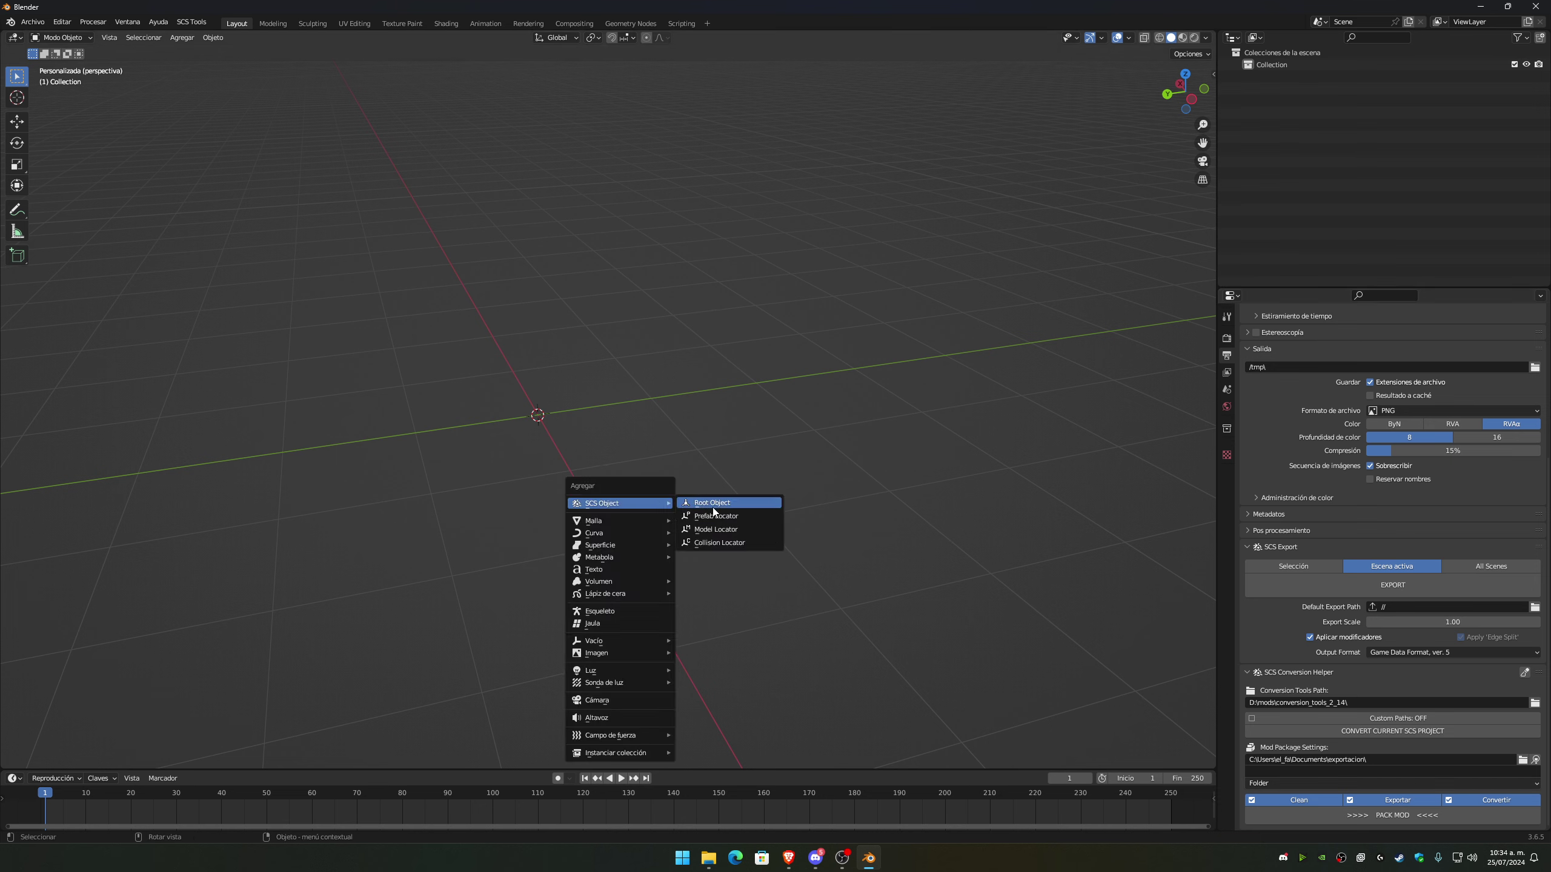
pyautogui.click(713, 504)
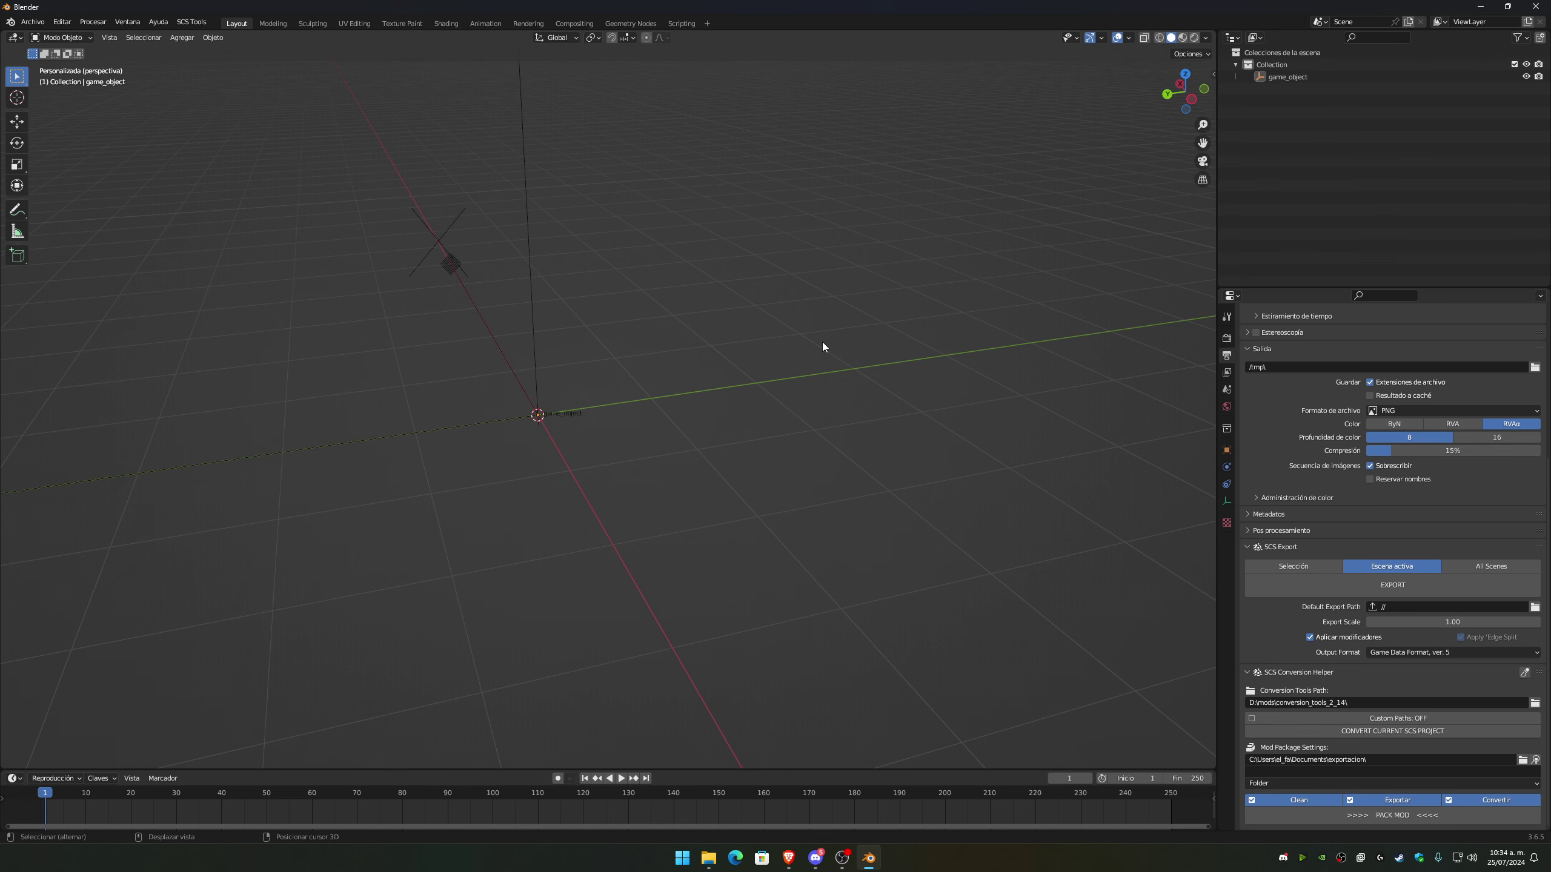
pyautogui.hotkey('shift', 'a')
pyautogui.click(872, 342)
pyautogui.scroll(-1, 710, 410)
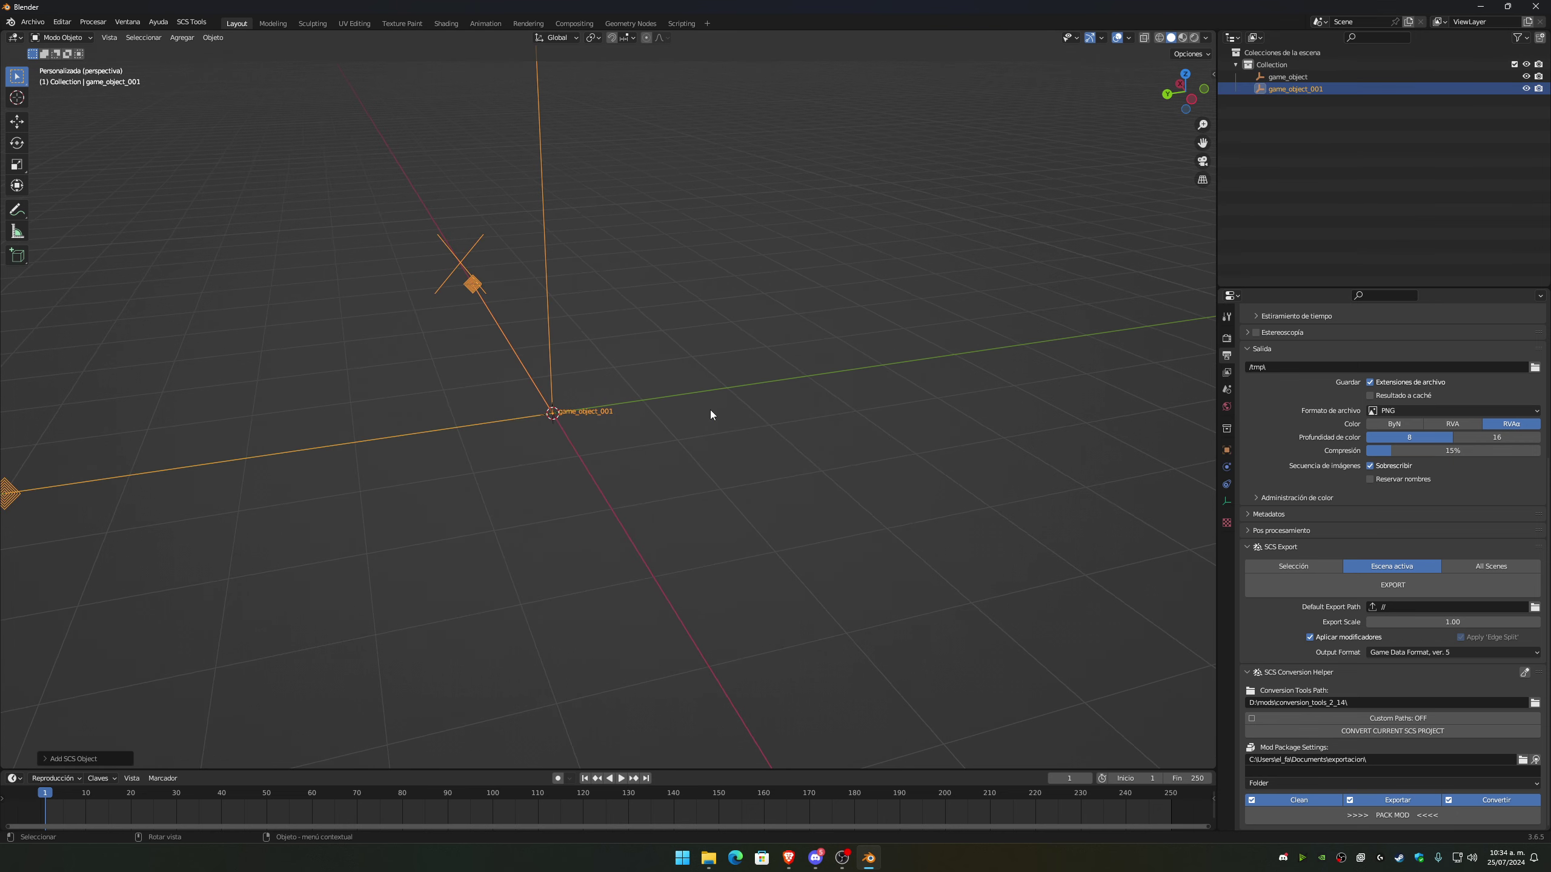
pyautogui.moveTo(710, 410); pyautogui.dragTo(1150, 315, button='middle')
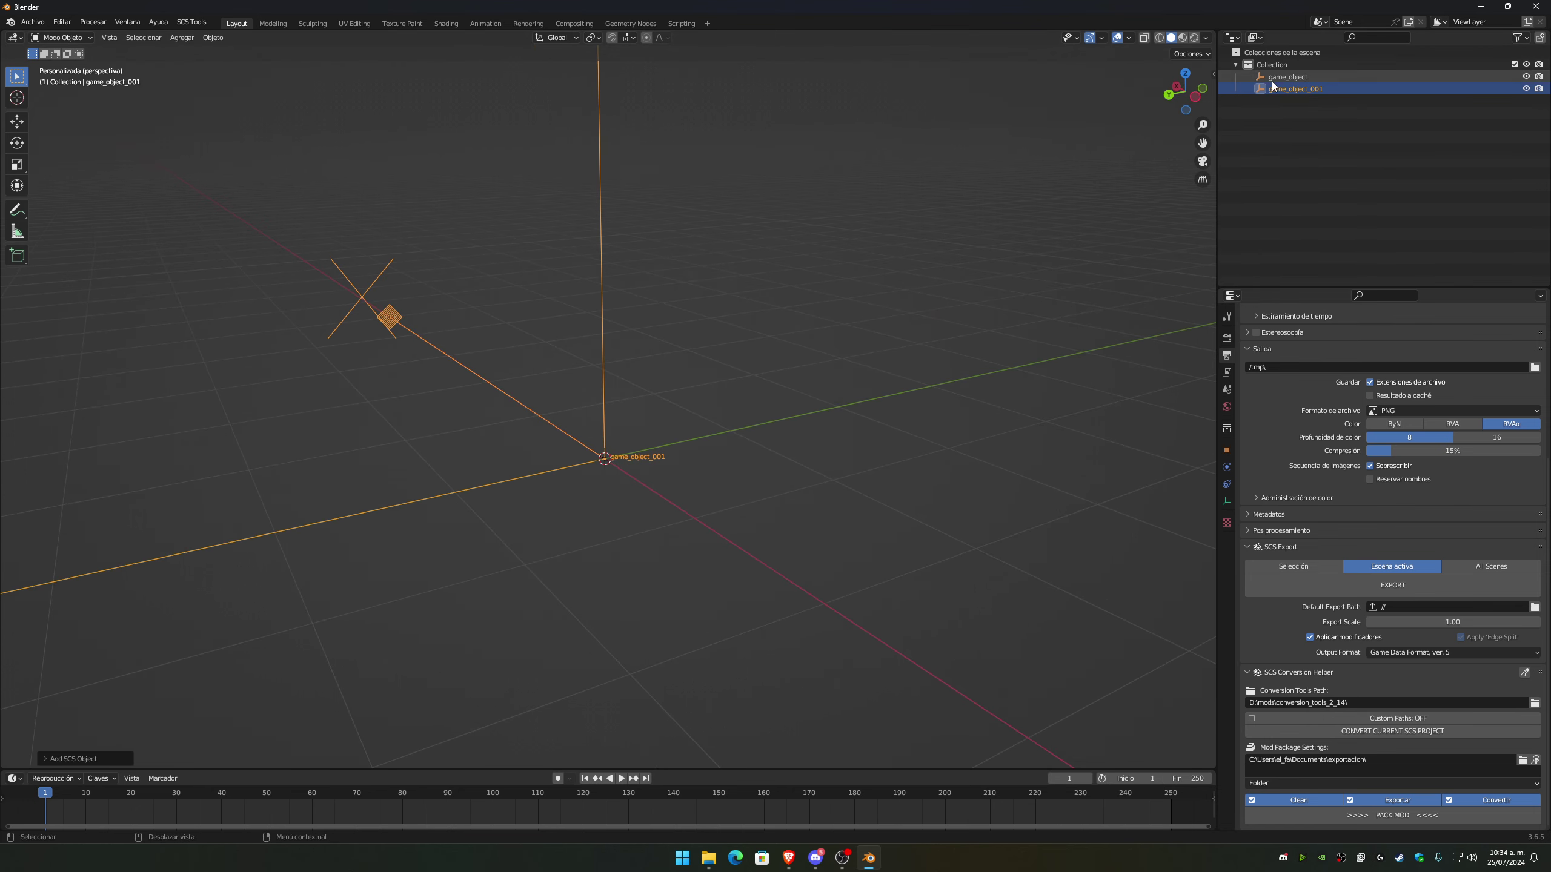
pyautogui.moveTo(781, 421); pyautogui.dragTo(809, 429, button='middle')
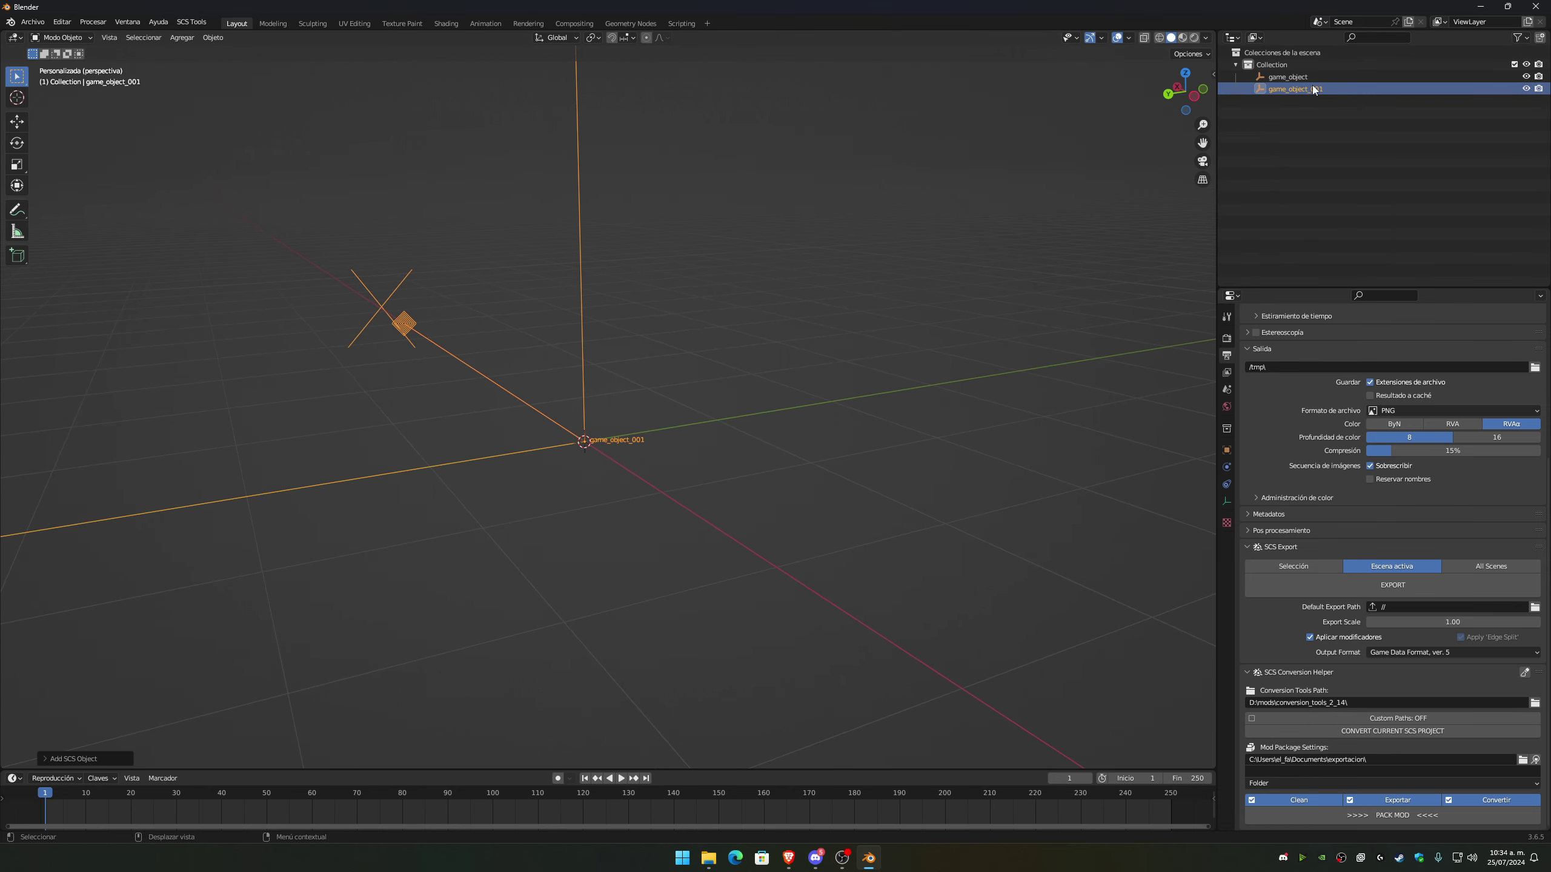
pyautogui.moveTo(732, 396)
pyautogui.mouseDown(button='middle')
pyautogui.moveTo(686, 405)
pyautogui.moveTo(683, 422)
pyautogui.moveTo(729, 394)
pyautogui.mouseUp(button='middle')
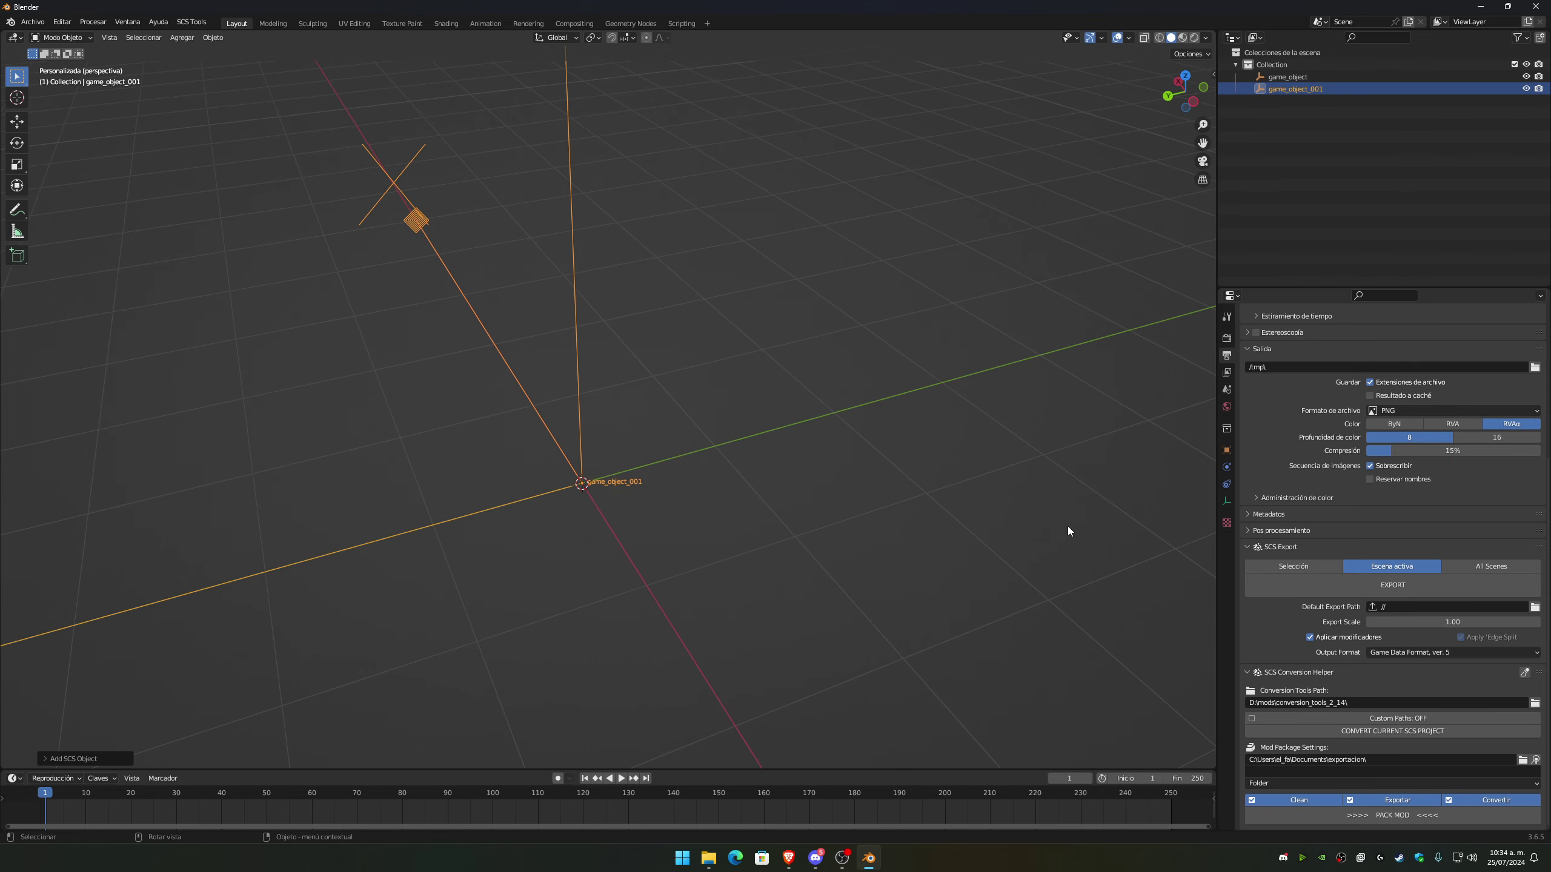
# Set SCS Export to work on the selection only.
pyautogui.scroll(4, 1508, 657)
pyautogui.scroll(3, 1507, 655)
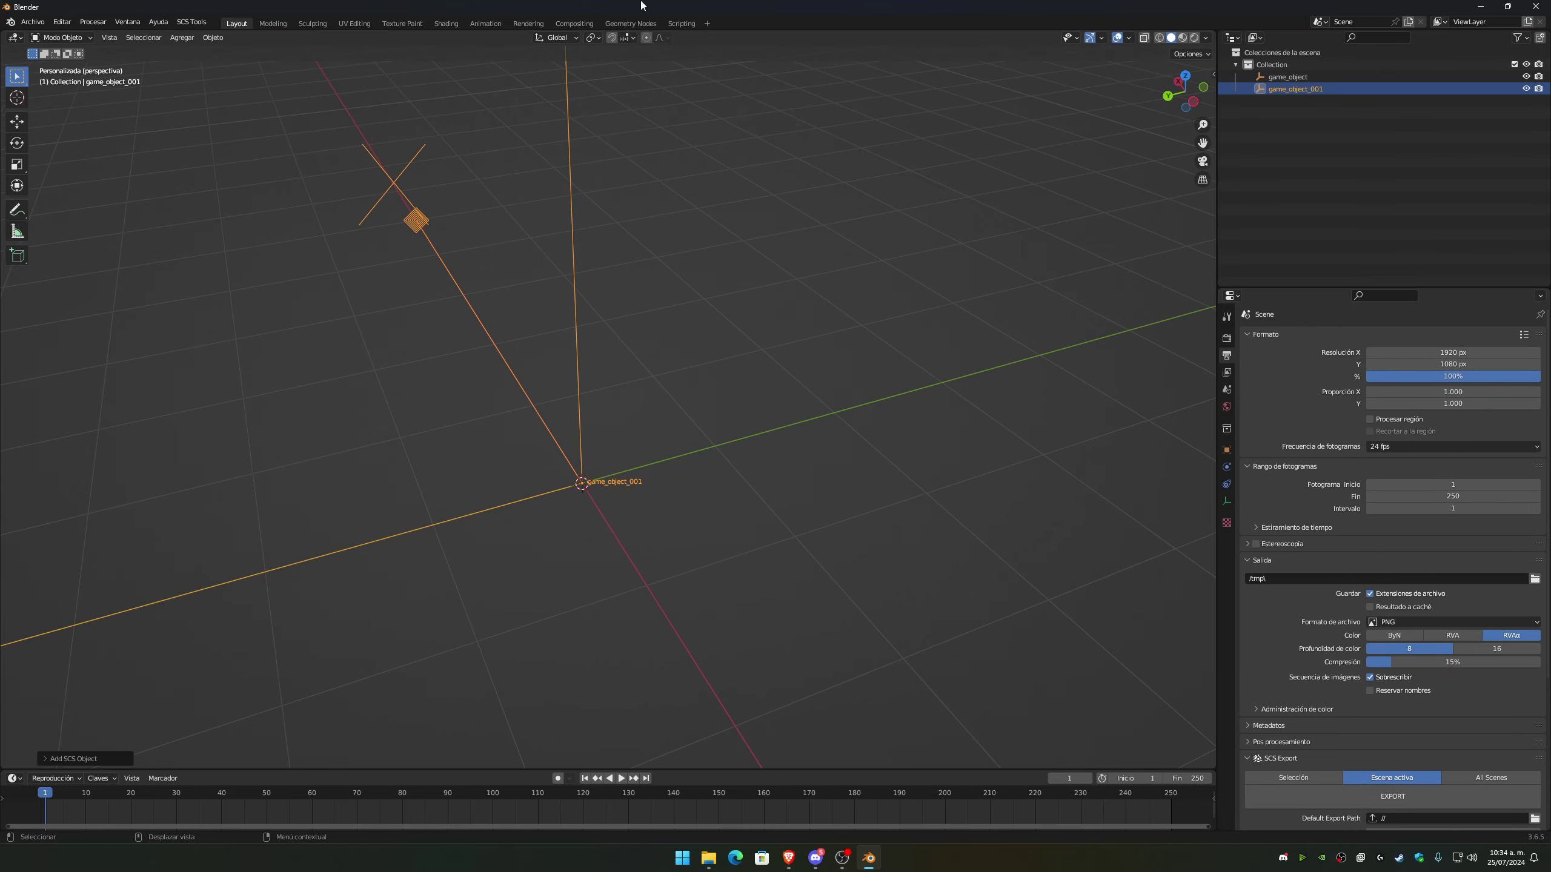
pyautogui.scroll(-7, 1338, 710)
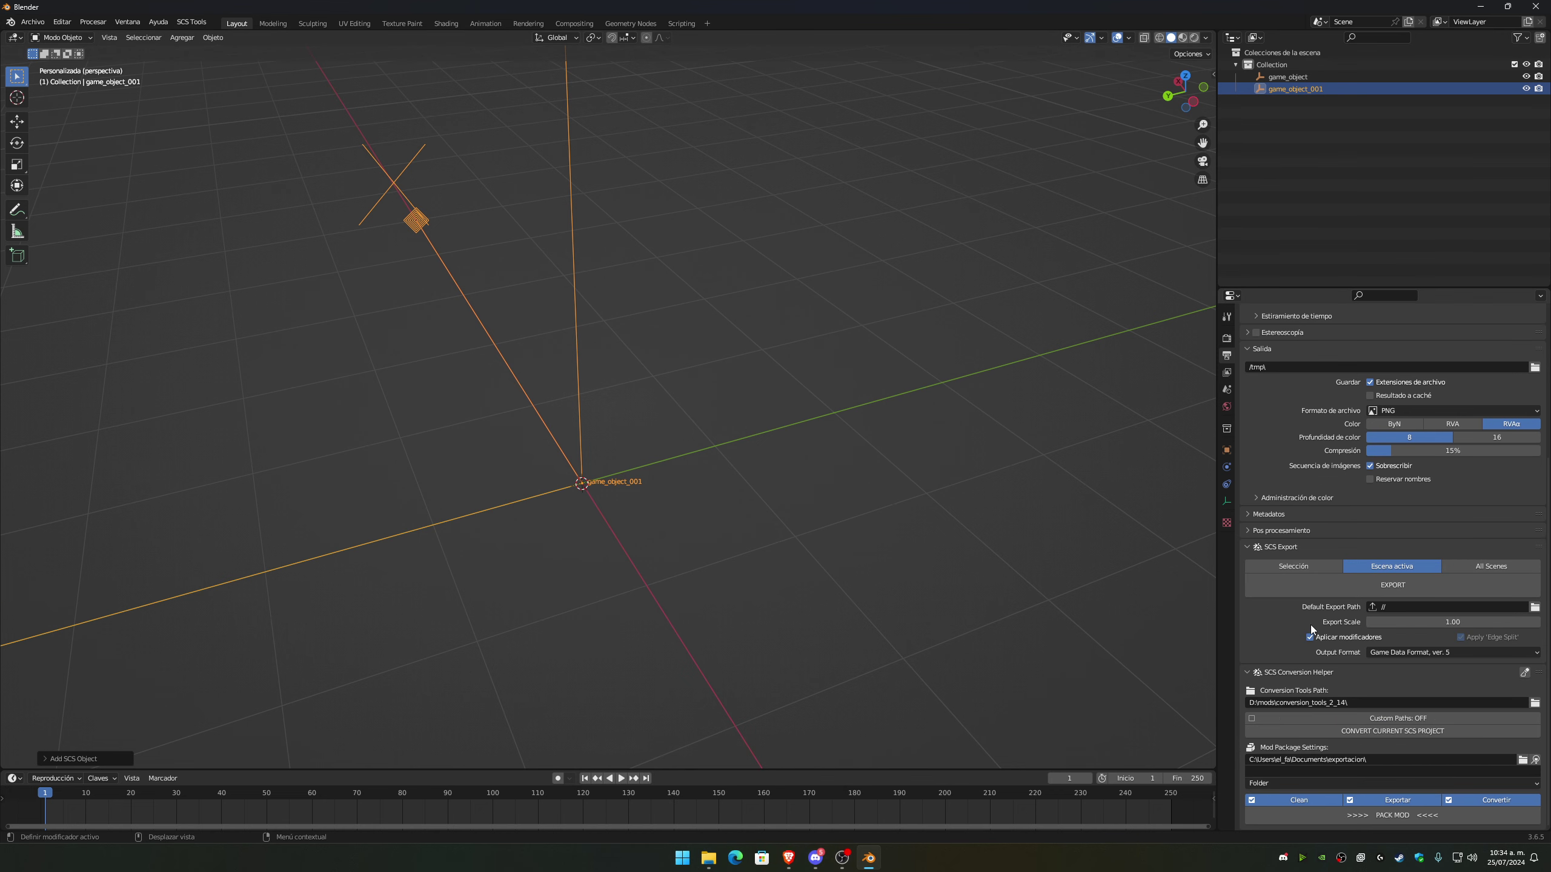
pyautogui.click(1291, 568)
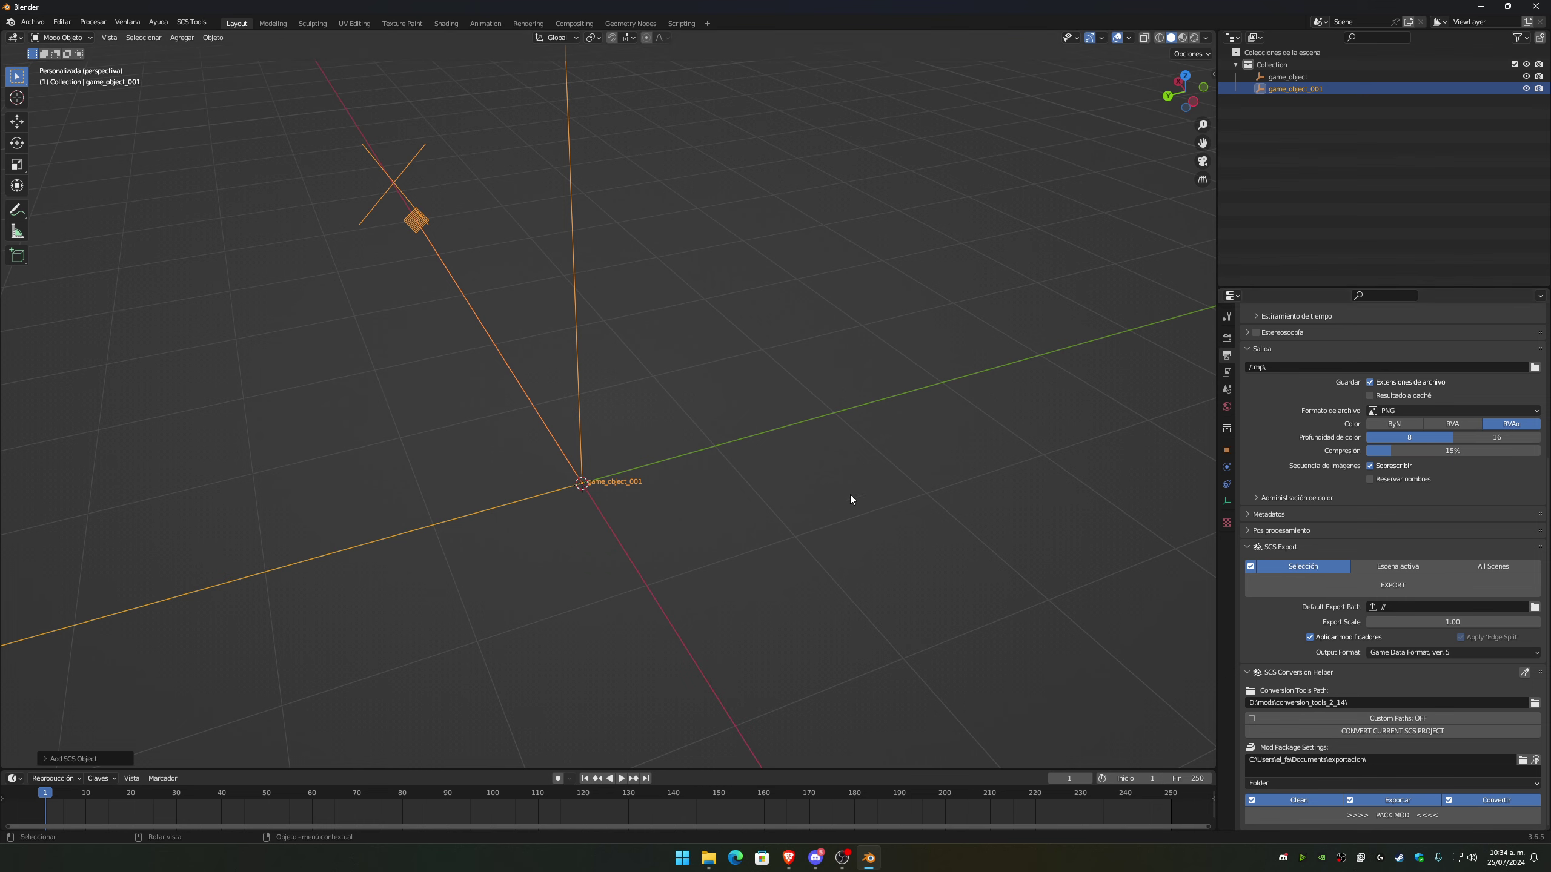
# Remove both game_object root objects, leaving the scene empty.
pyautogui.click(1277, 78)
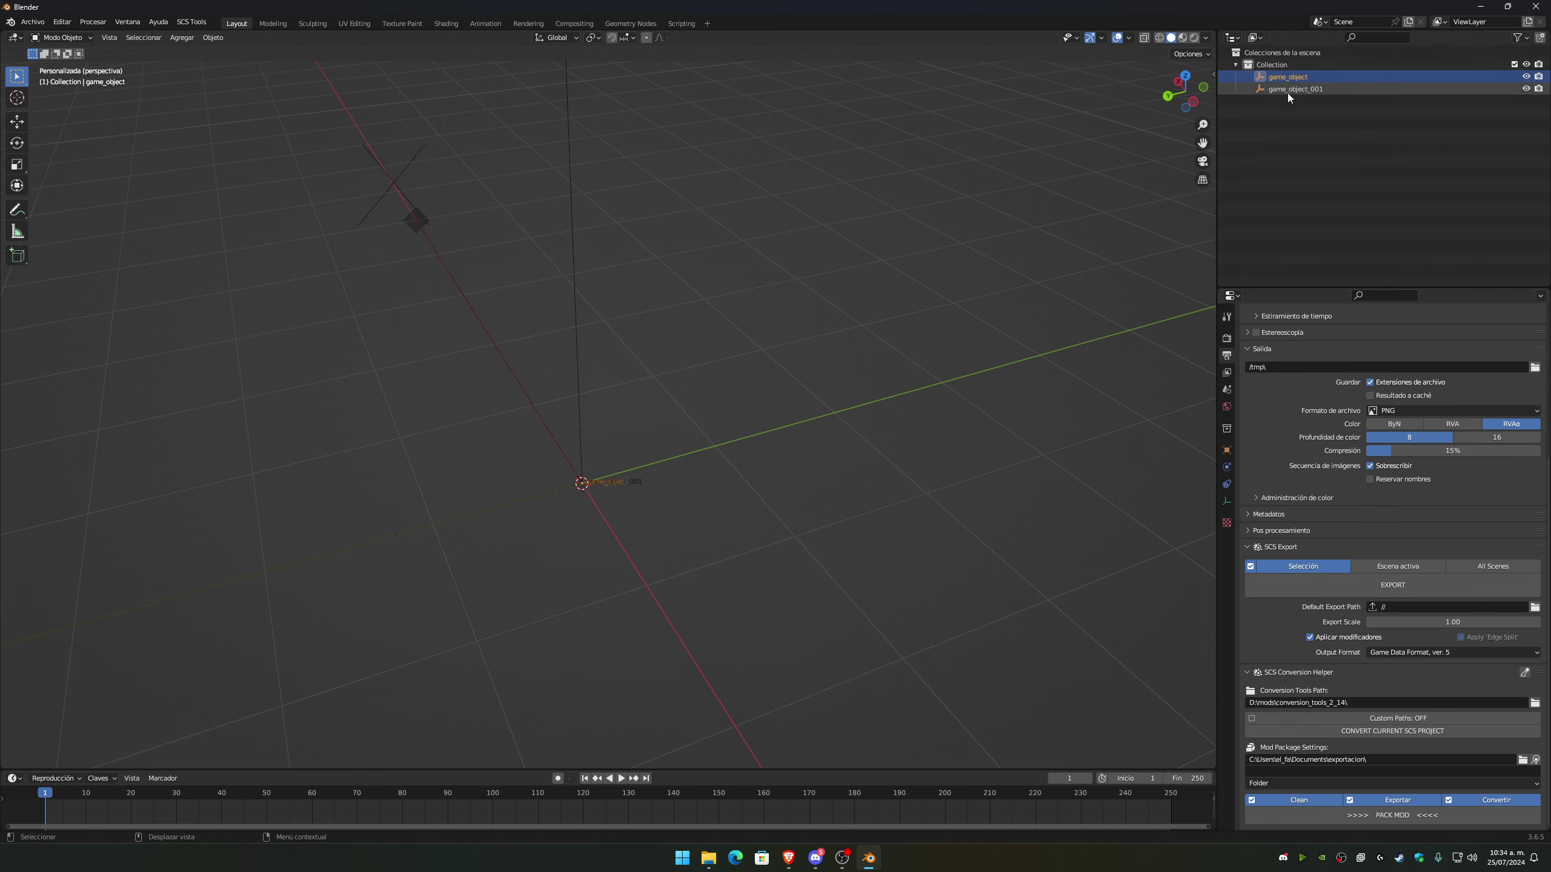
pyautogui.click(1289, 76)
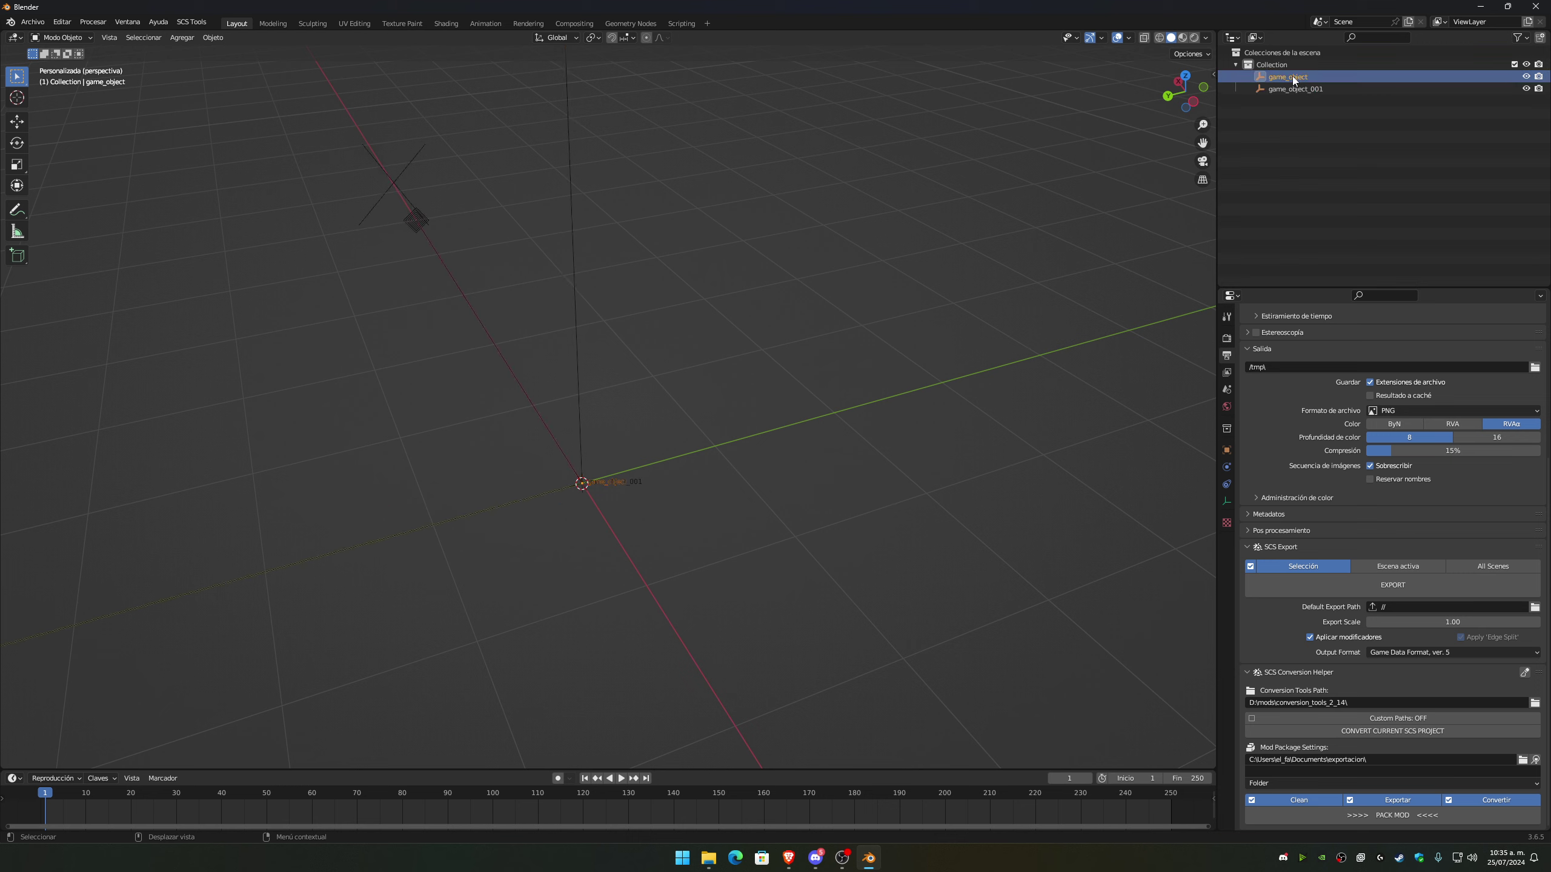
pyautogui.click(1292, 89)
pyautogui.hotkey('ctrl', 'z')
pyautogui.hotkey('ctrl', 'z')
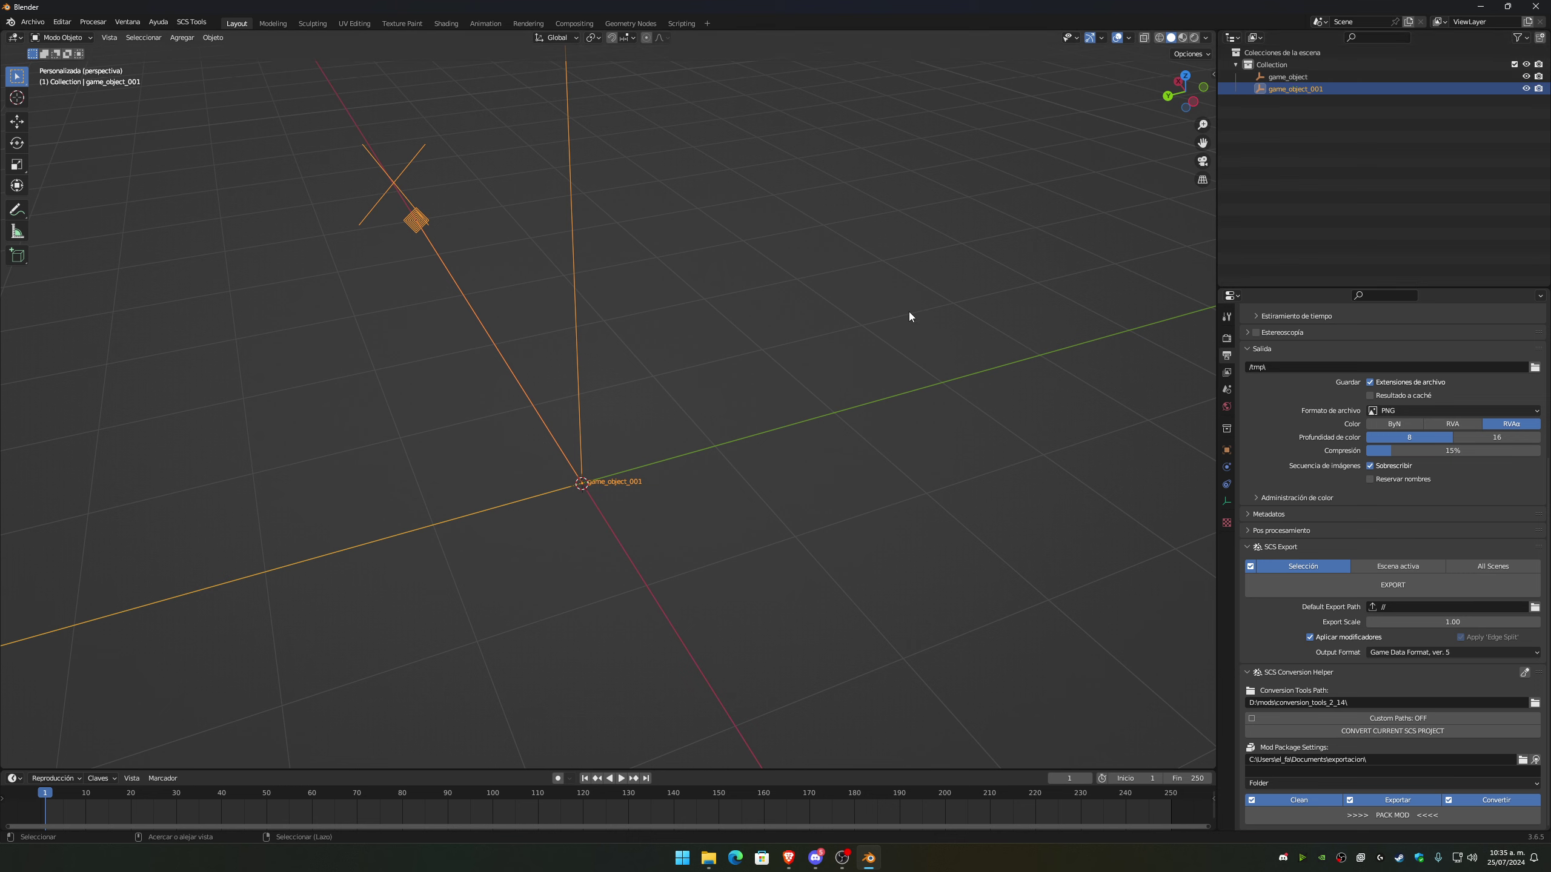
pyautogui.hotkey('ctrl', 'z')
pyautogui.hotkey('ctrl', 'z')
pyautogui.hotkey('ctrl', 'z')
pyautogui.hotkey('ctrl', 'z')
pyautogui.hotkey('ctrl', 'z')
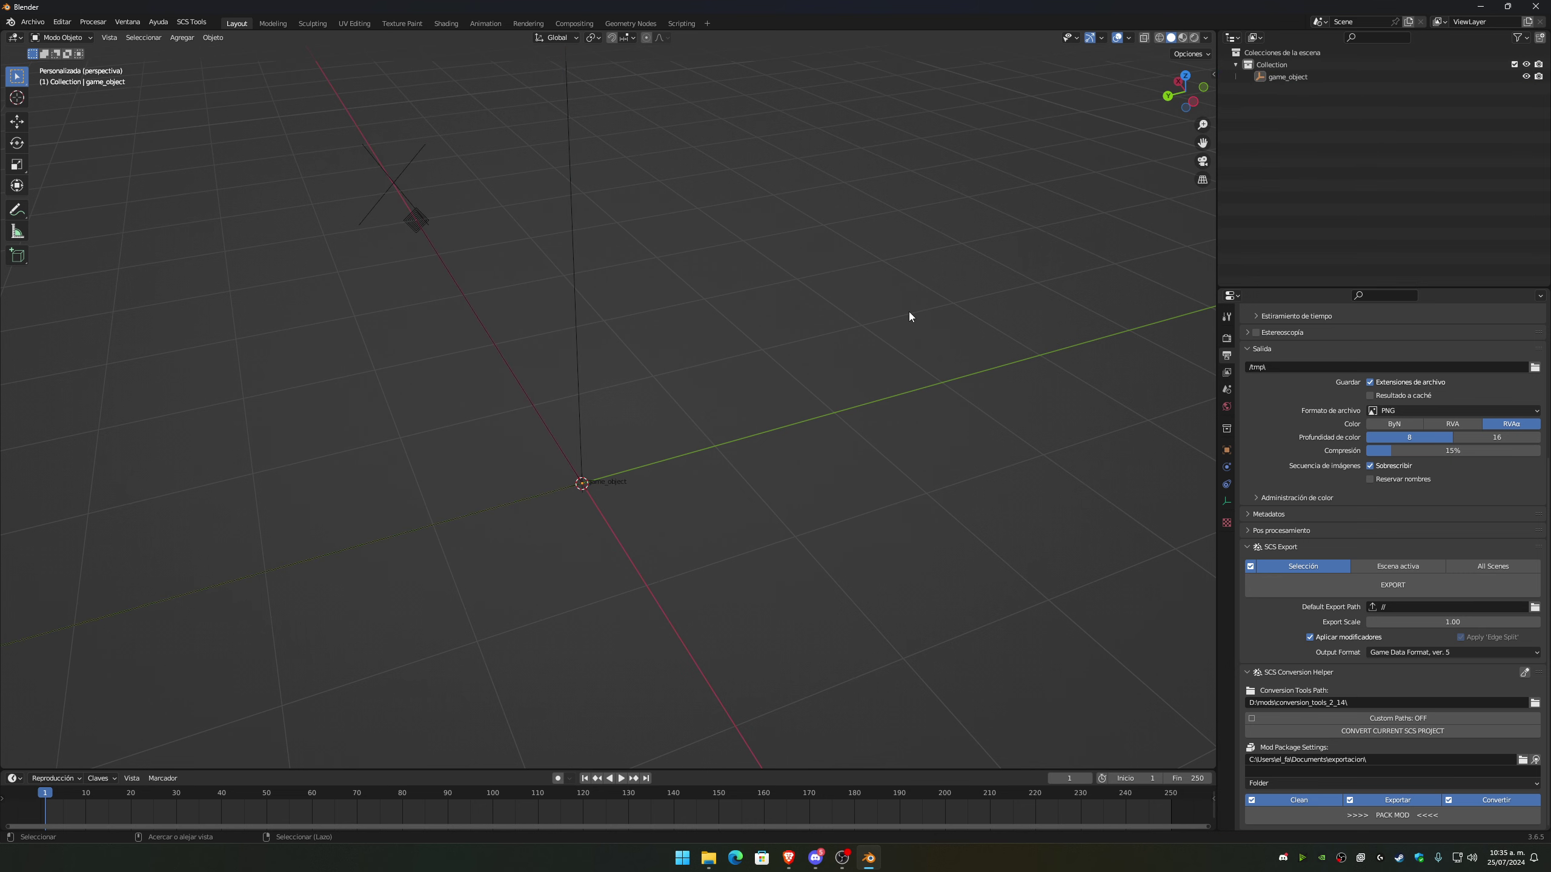
pyautogui.hotkey('ctrl', 'z')
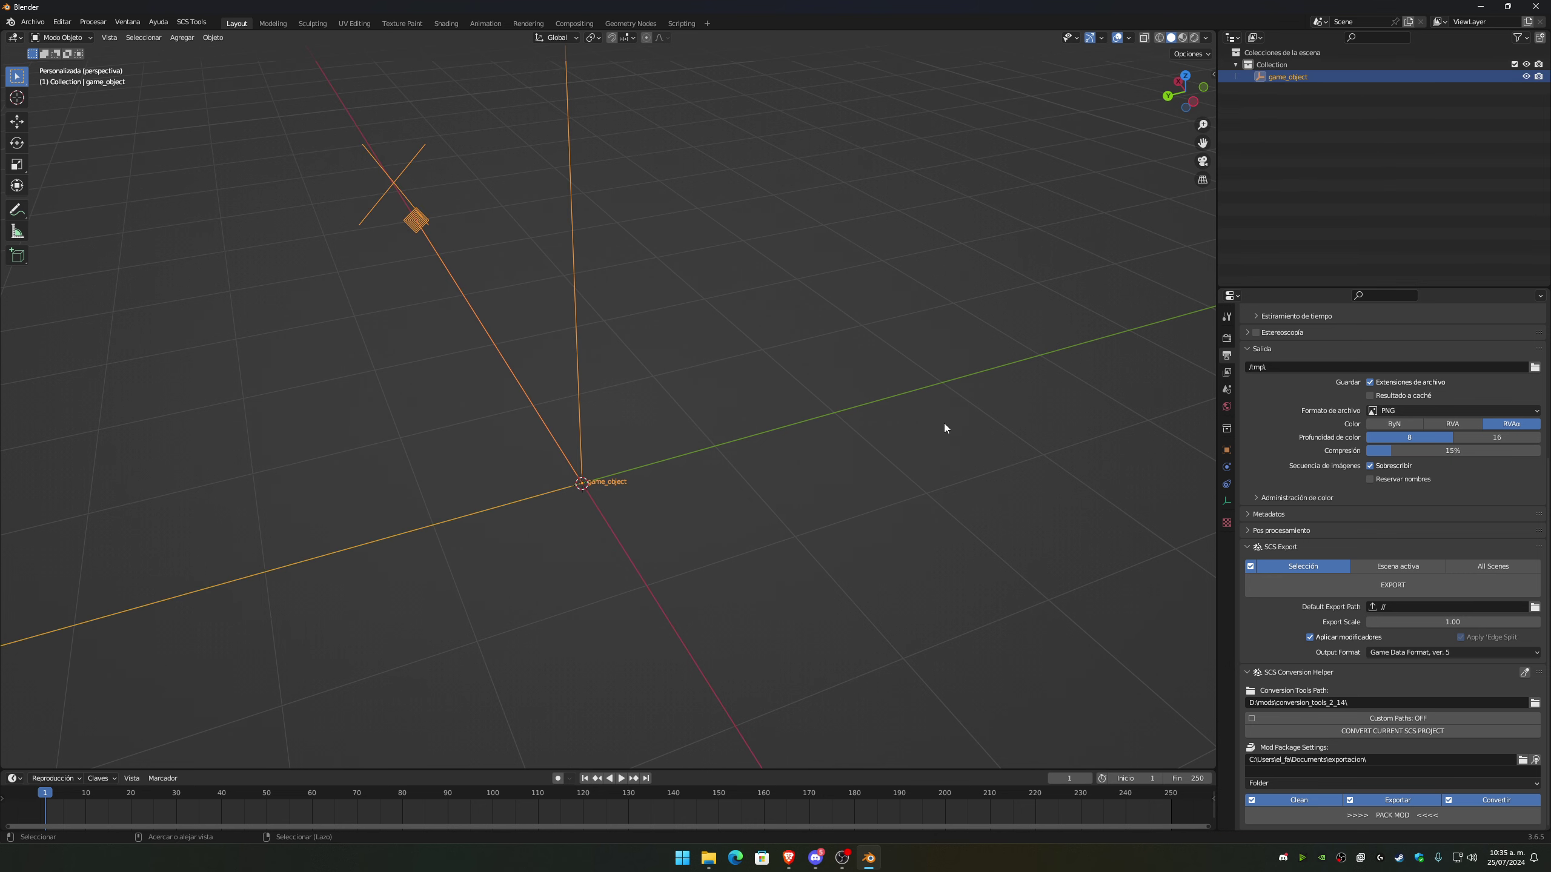
pyautogui.hotkey('ctrl', 'z')
pyautogui.moveTo(939, 469)
pyautogui.mouseDown(button='middle')
pyautogui.moveTo(846, 505)
pyautogui.moveTo(860, 509)
pyautogui.moveTo(563, 529)
pyautogui.moveTo(708, 525)
pyautogui.moveTo(712, 495)
pyautogui.mouseUp(button='middle')
pyautogui.moveTo(714, 505); pyautogui.dragTo(777, 565, button='middle')
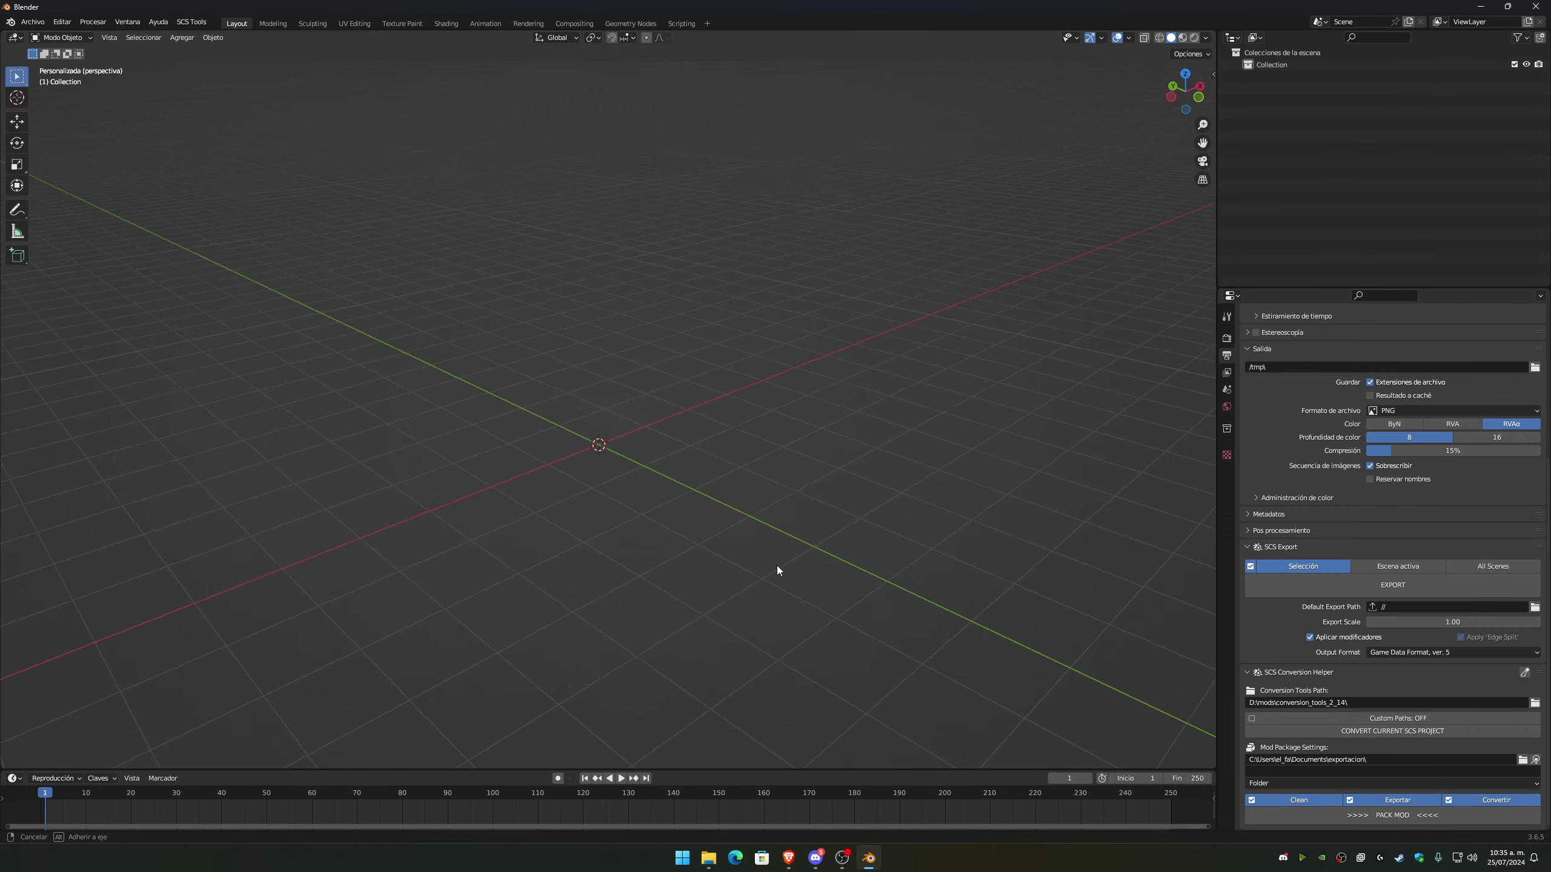
pyautogui.scroll(2, 1383, 719)
pyautogui.scroll(7, 1377, 718)
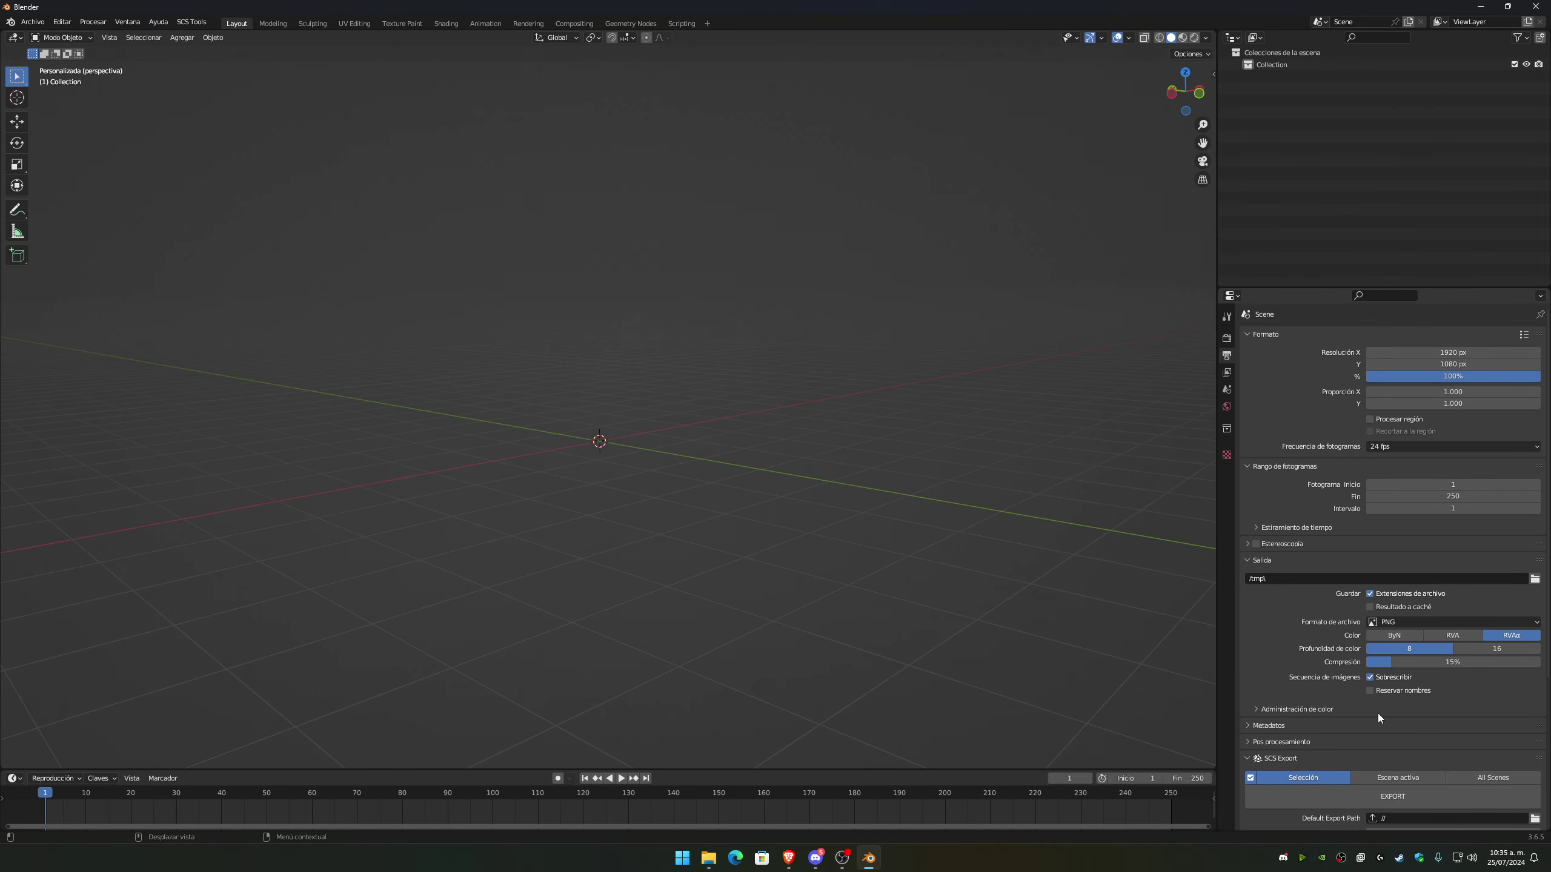
# Save current settings via Archivo > Predefinidos > Guardar archivo de inicio, then show SCS Global Settings.
pyautogui.click(32, 21)
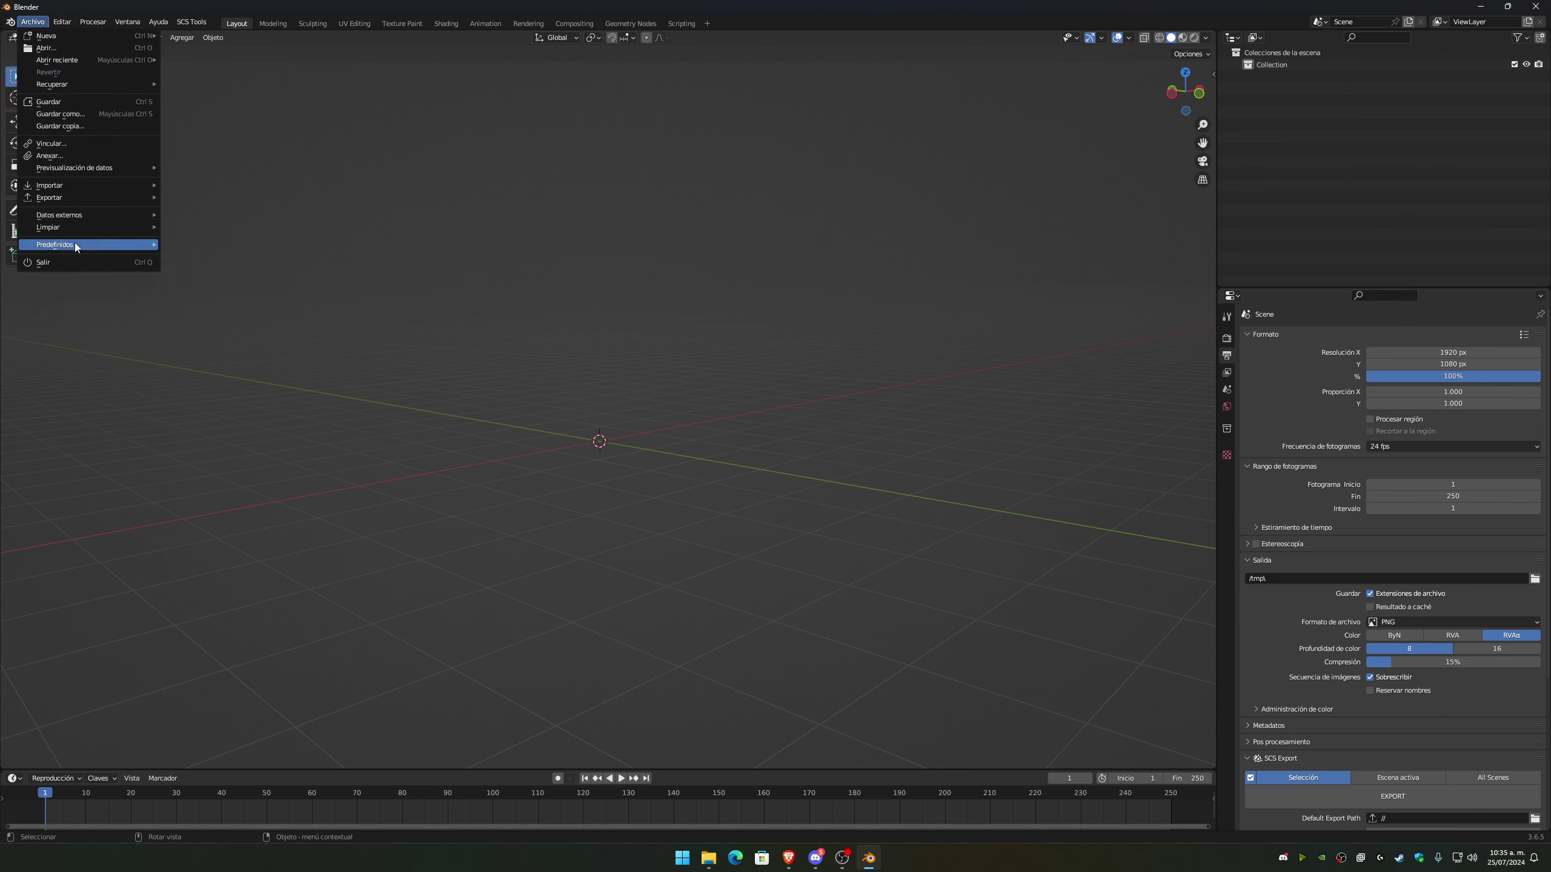
pyautogui.moveTo(73, 244)
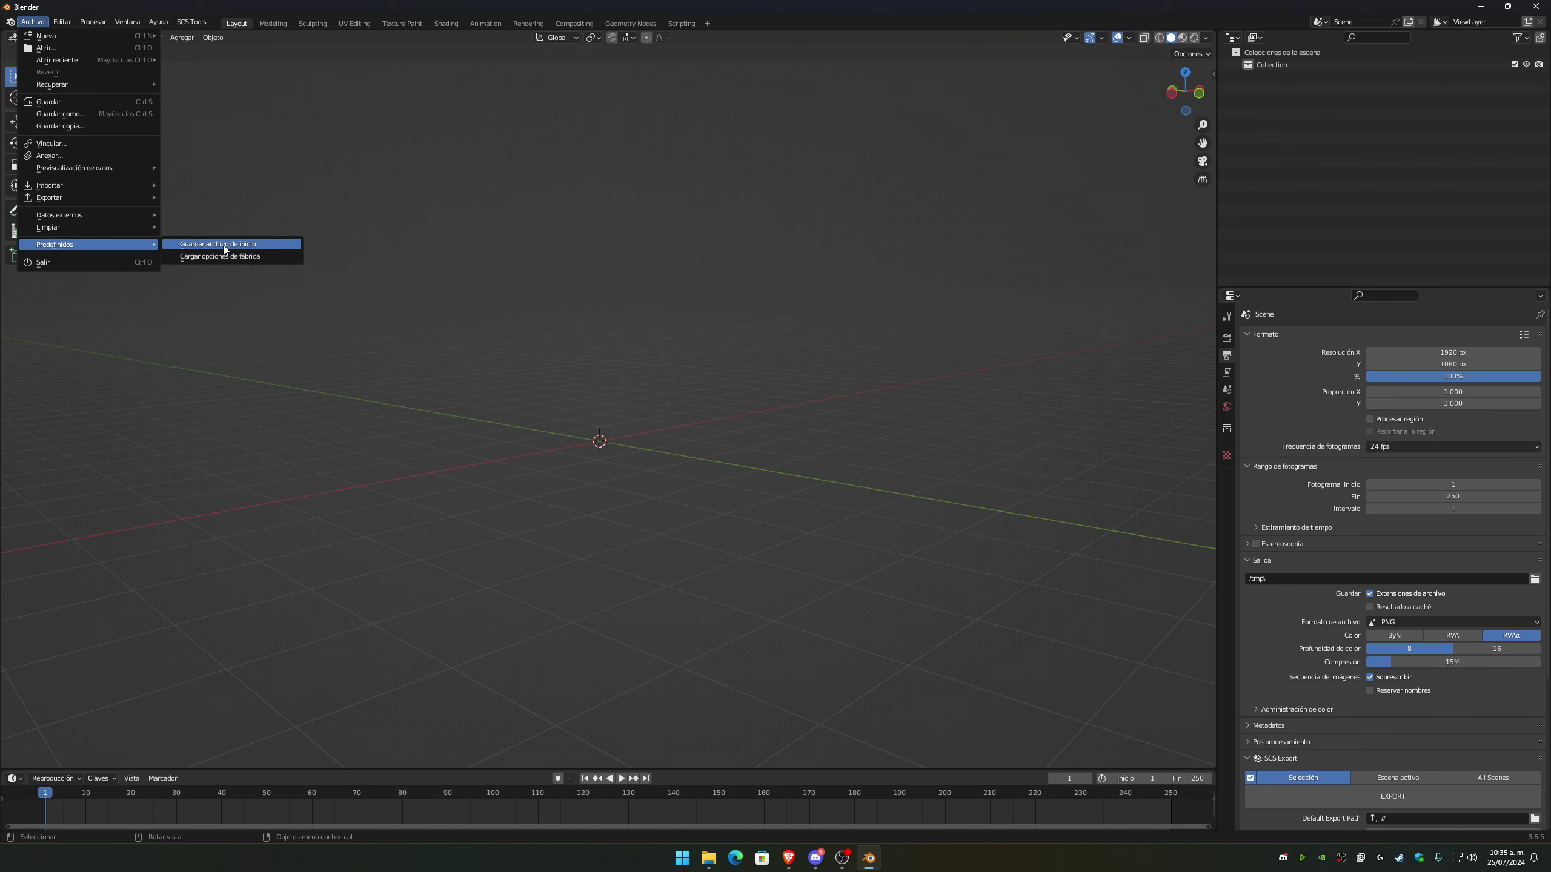
pyautogui.click(224, 246)
pyautogui.click(196, 247)
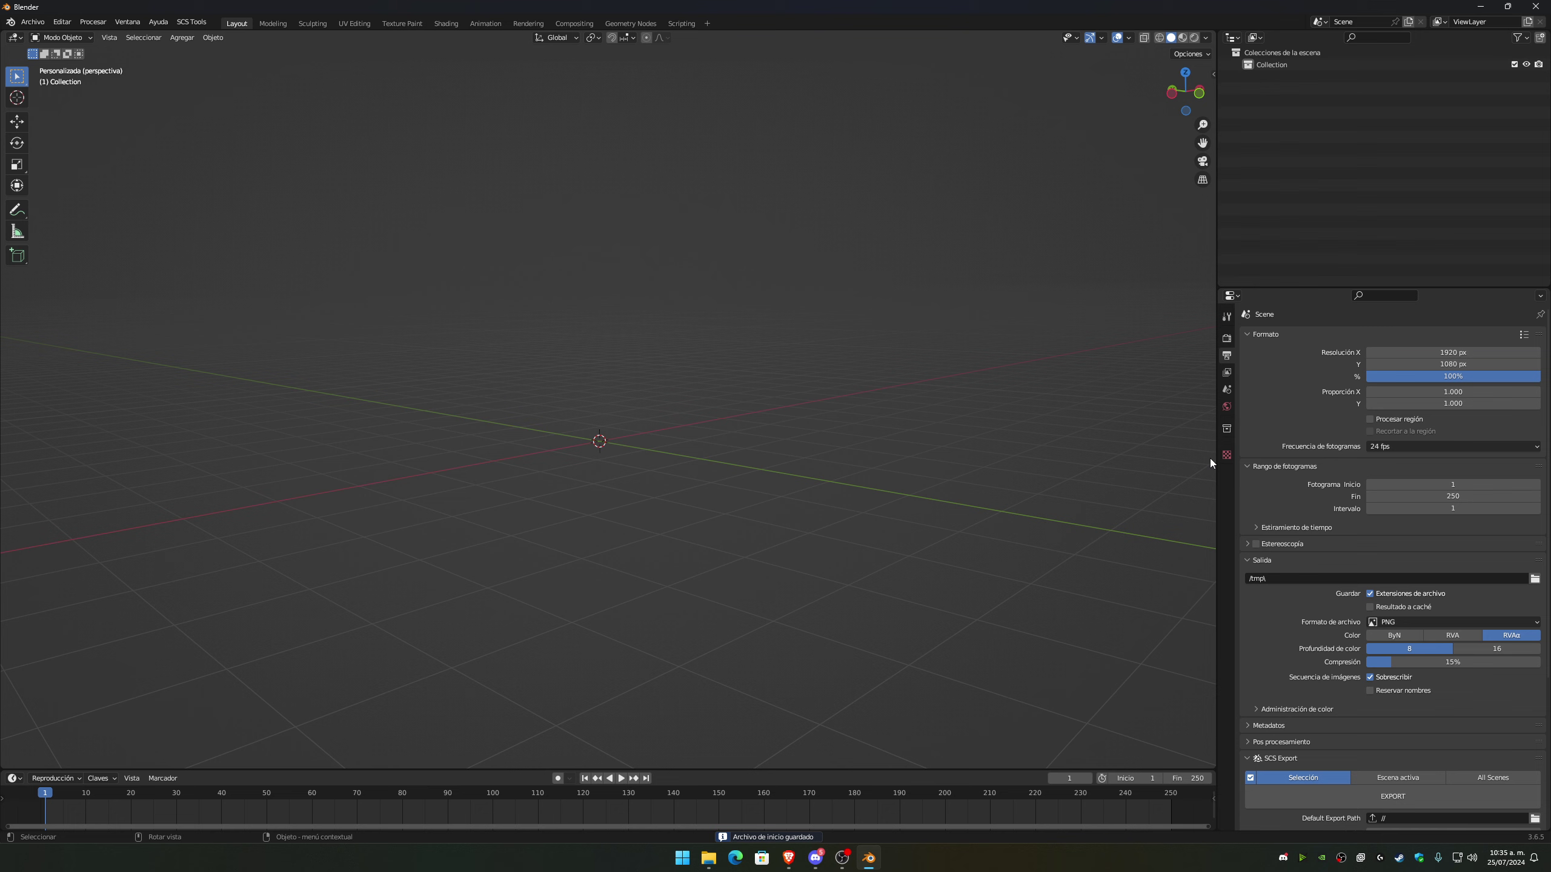
pyautogui.click(1226, 317)
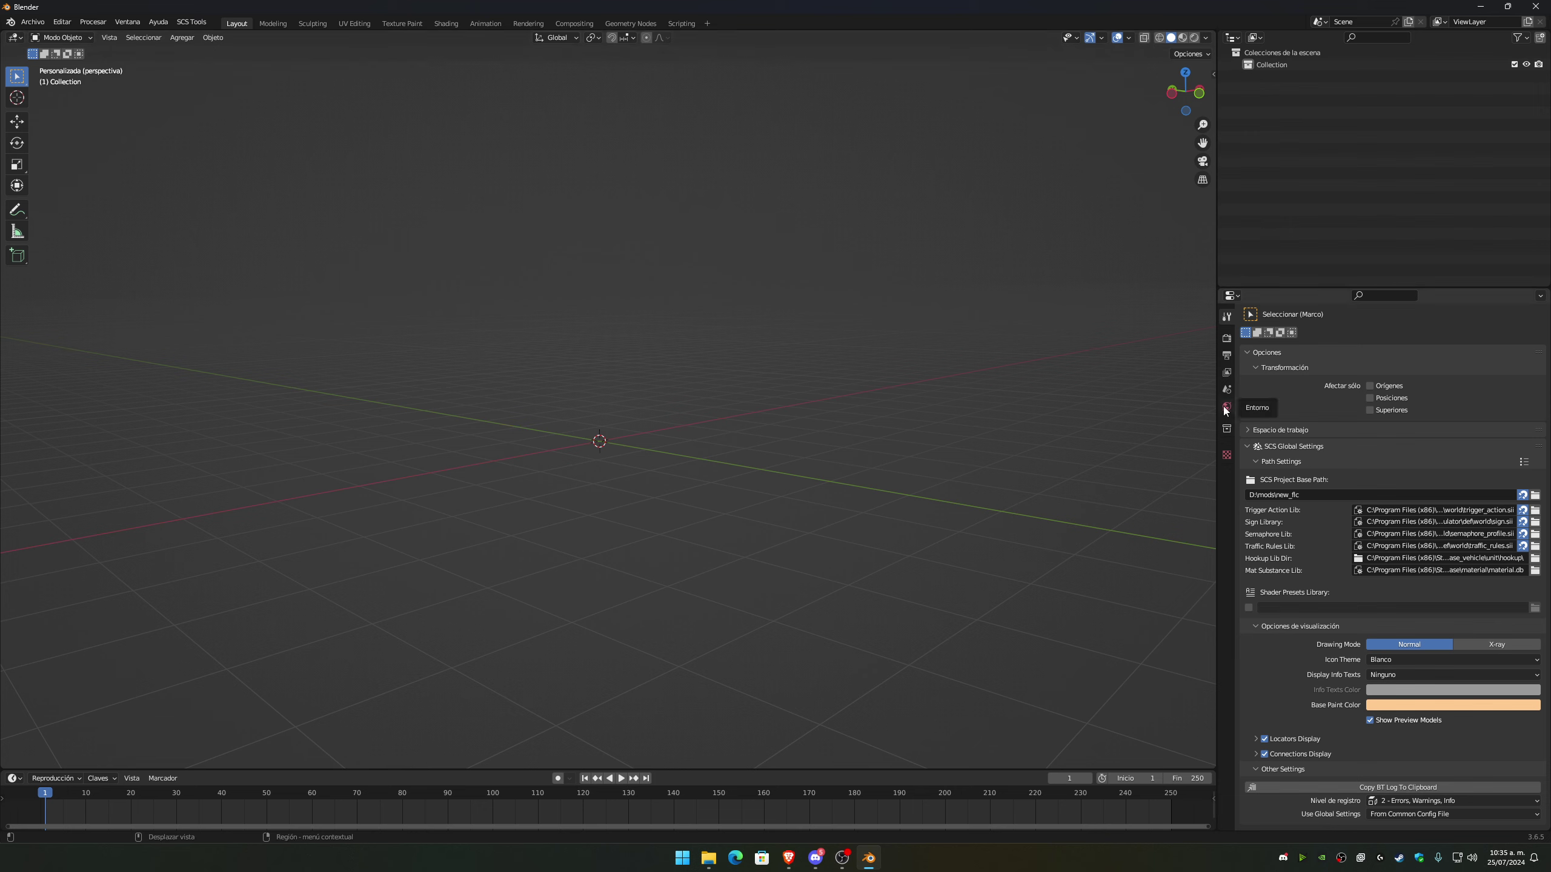
pyautogui.moveTo(619, 428); pyautogui.dragTo(613, 450, button='middle')
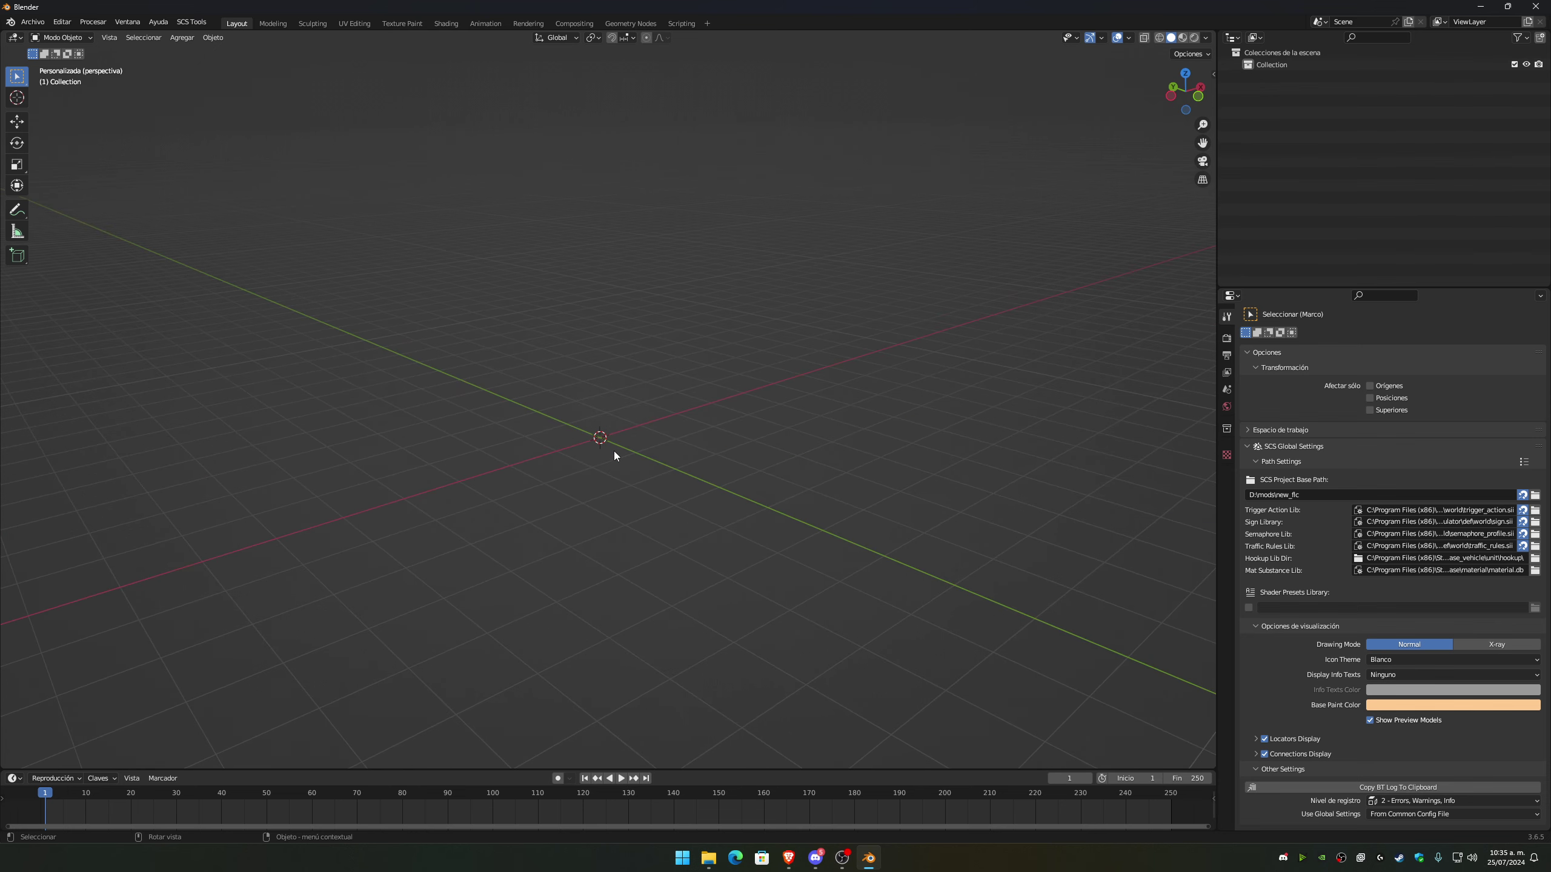